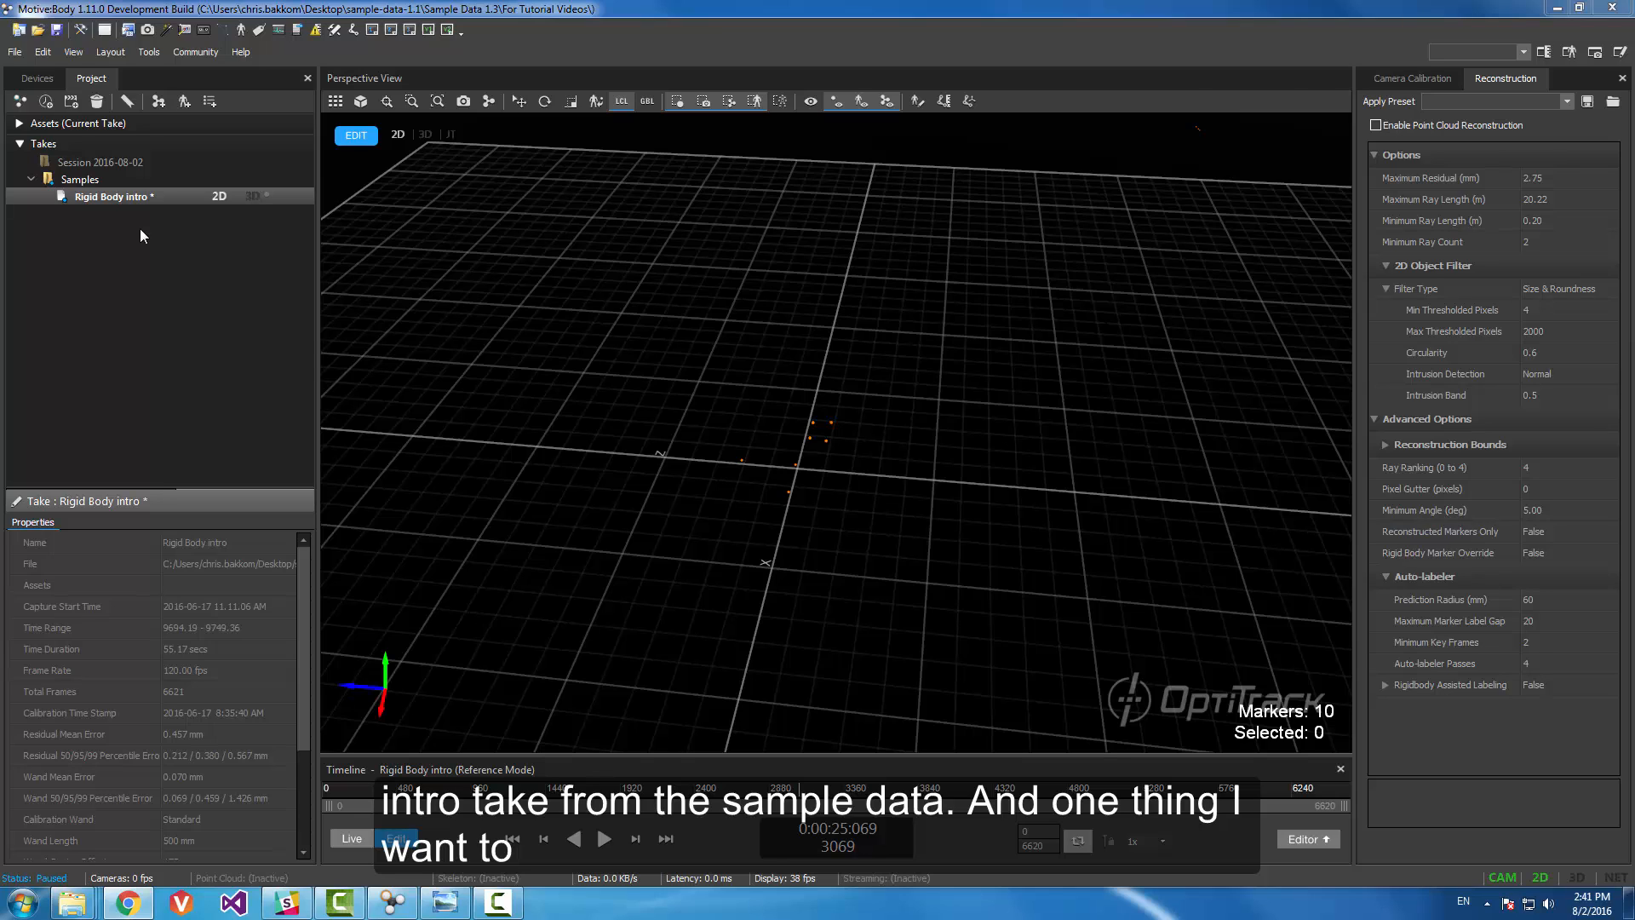
Step: Switch the Rigid Body intro take to 3D data and back to 2D data, and show the camera preview
{"action": "left_click", "coordinate": [250, 196]}
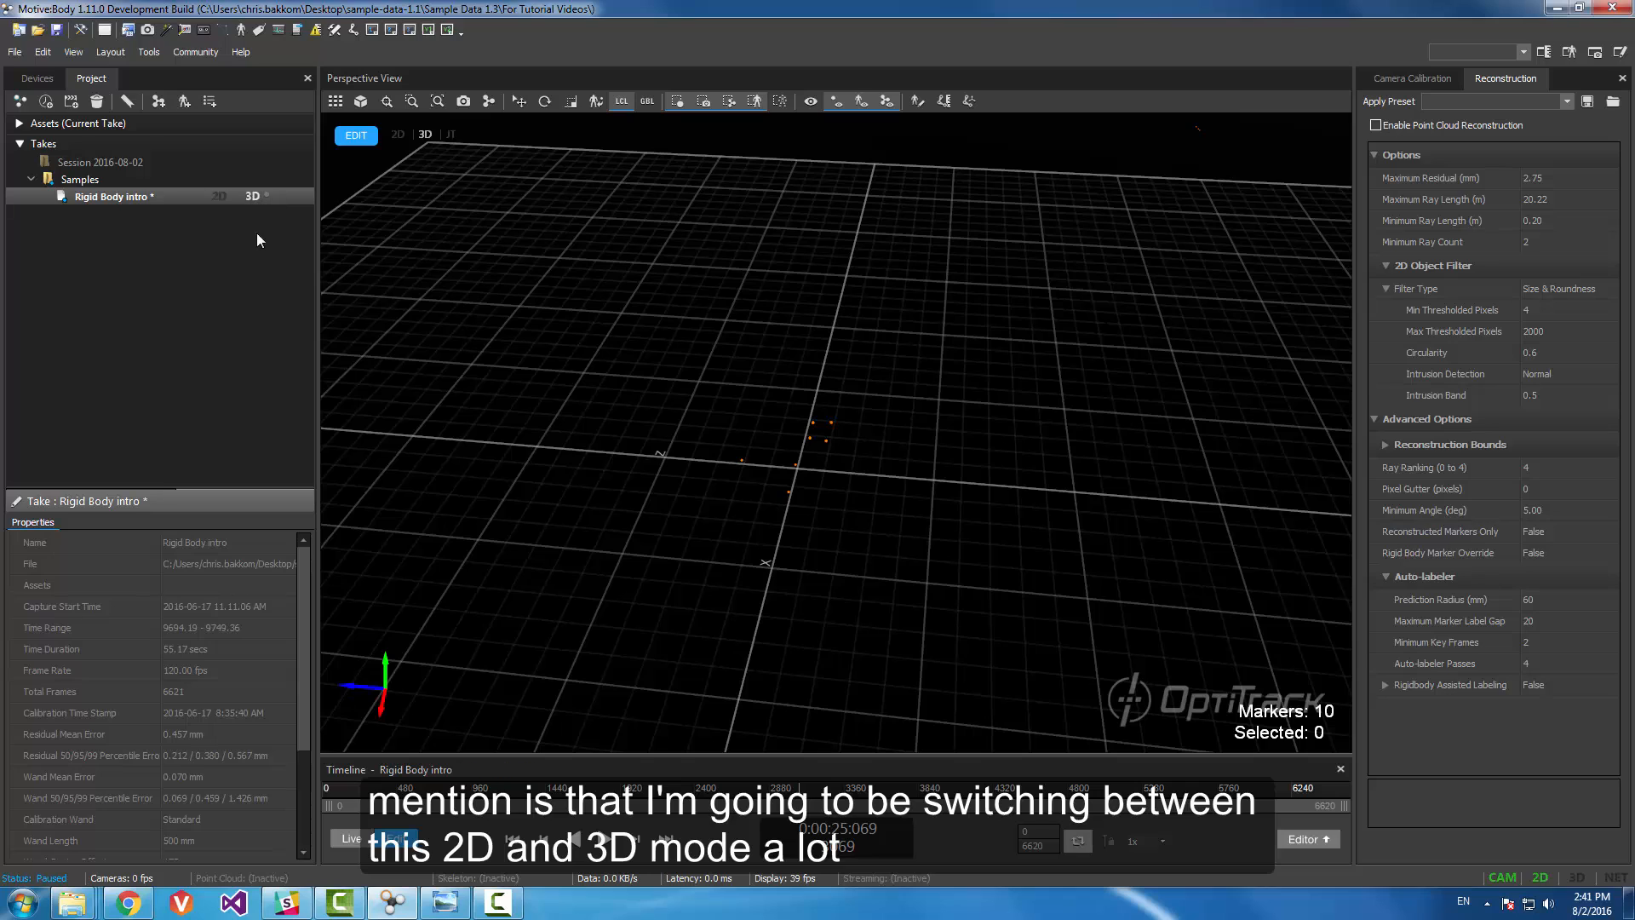
{"action": "left_click", "coordinate": [219, 196]}
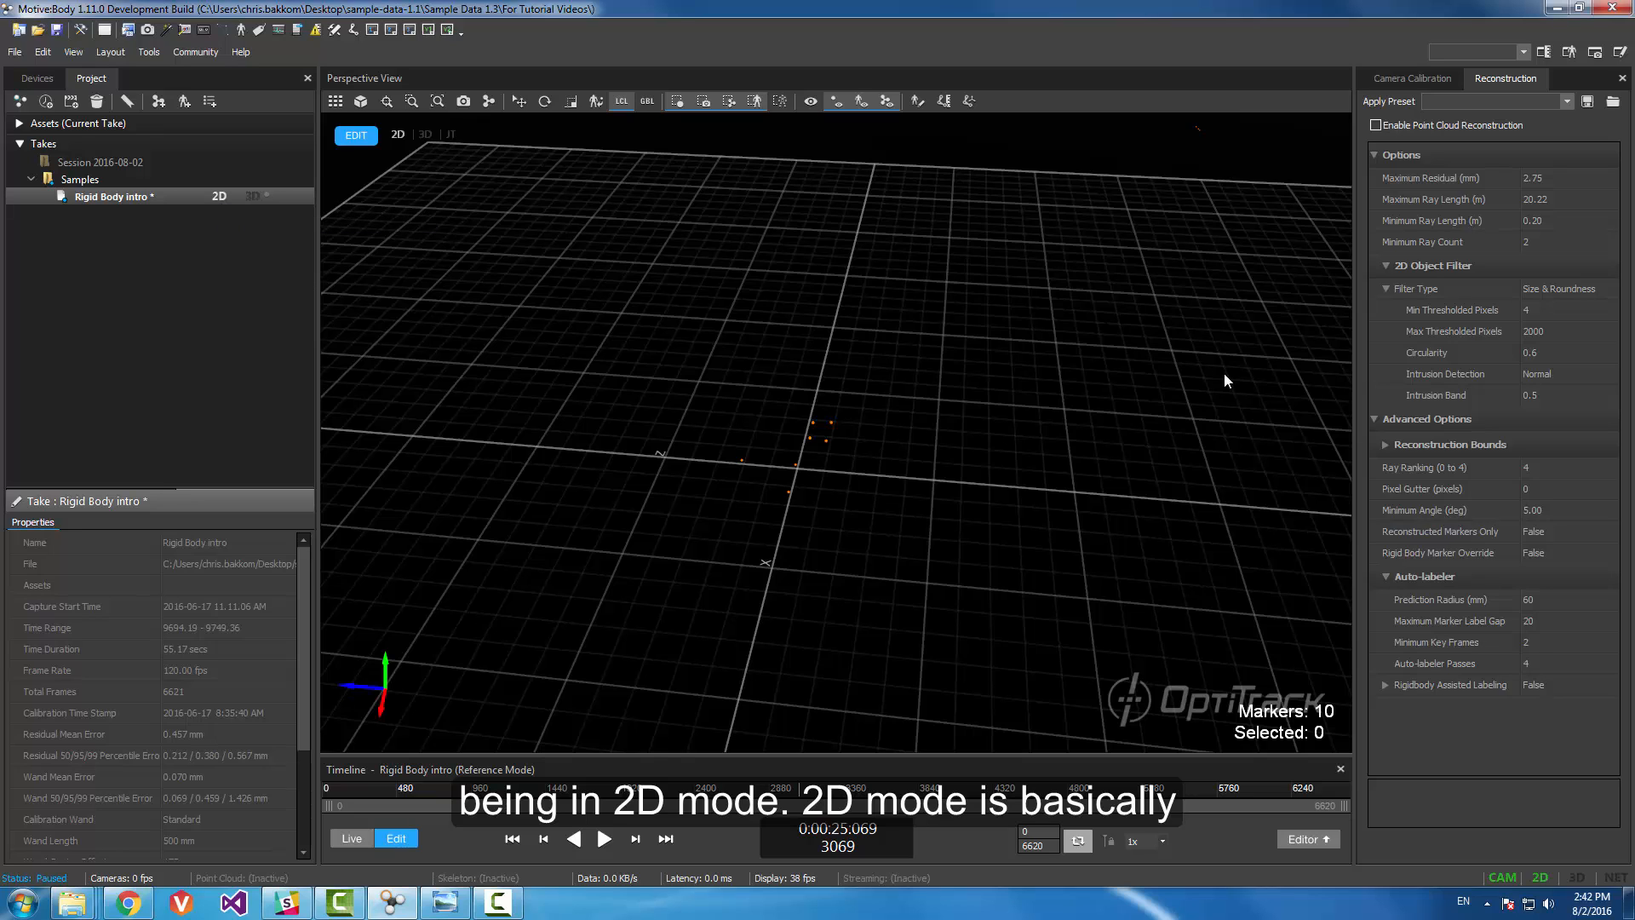
{"action": "left_click", "coordinate": [336, 101]}
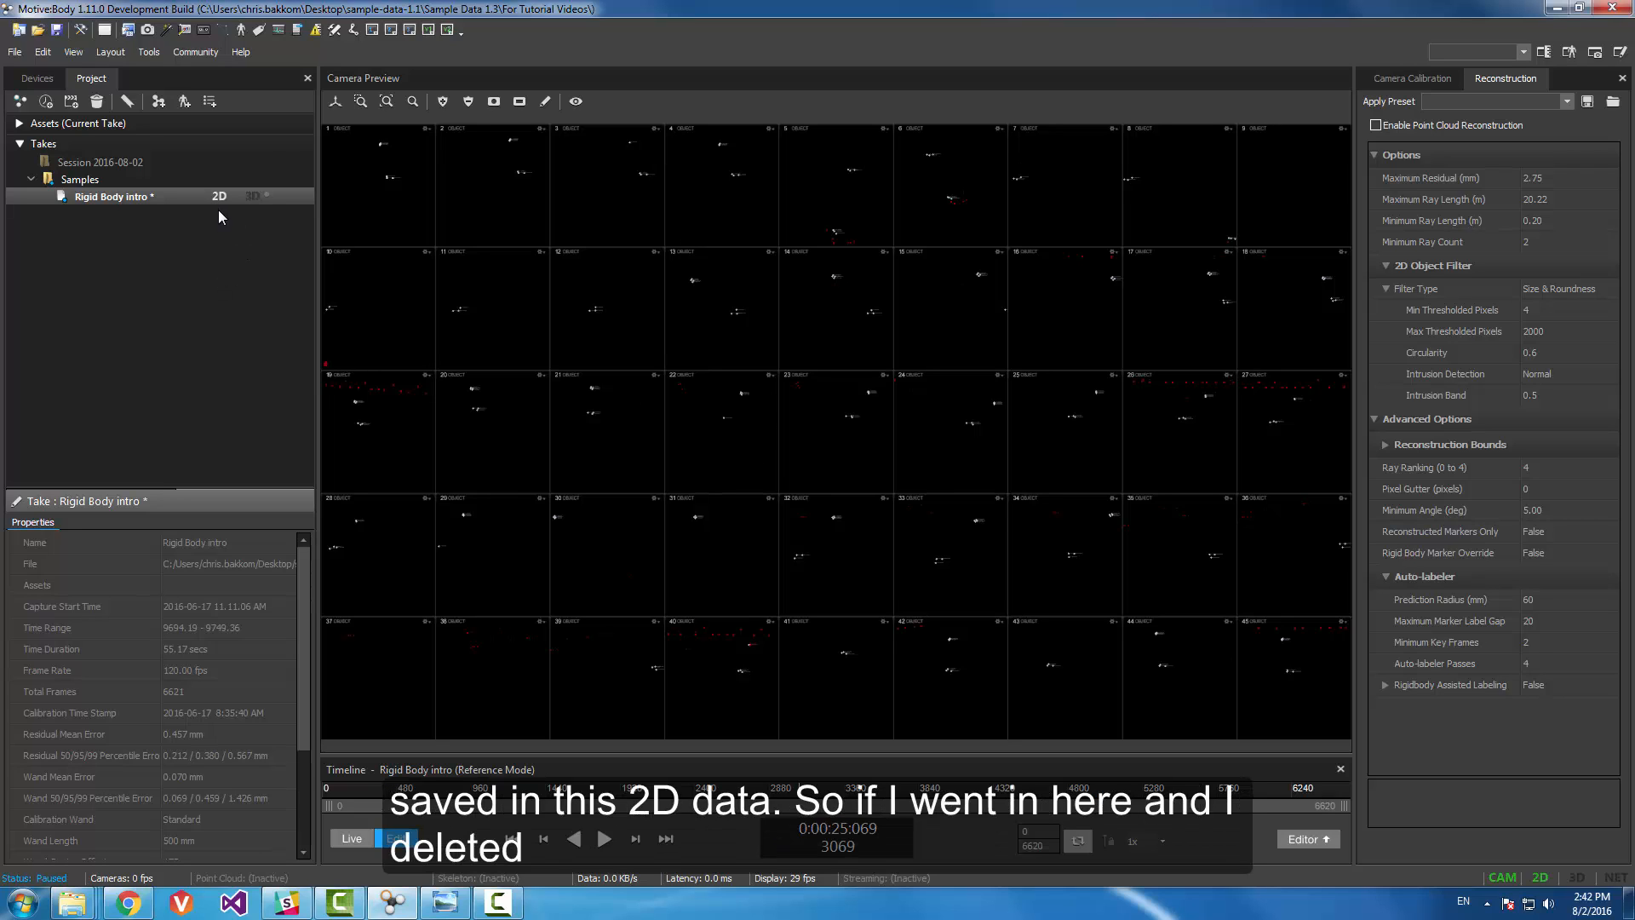
{"action": "right_click", "coordinate": [199, 196]}
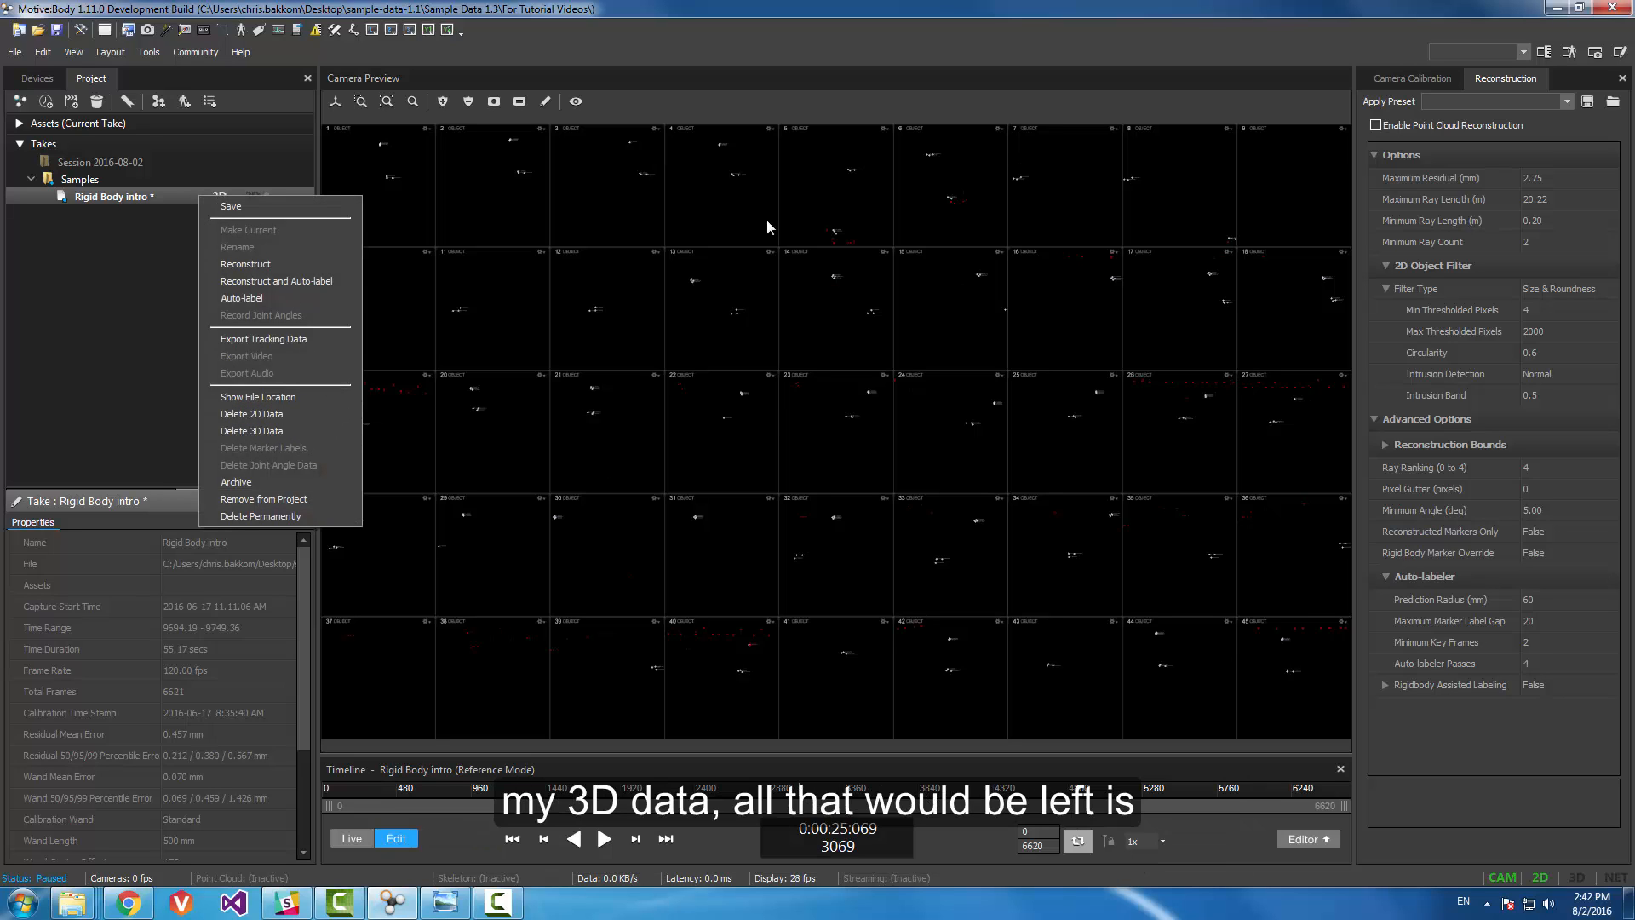
{"action": "left_click", "coordinate": [735, 335]}
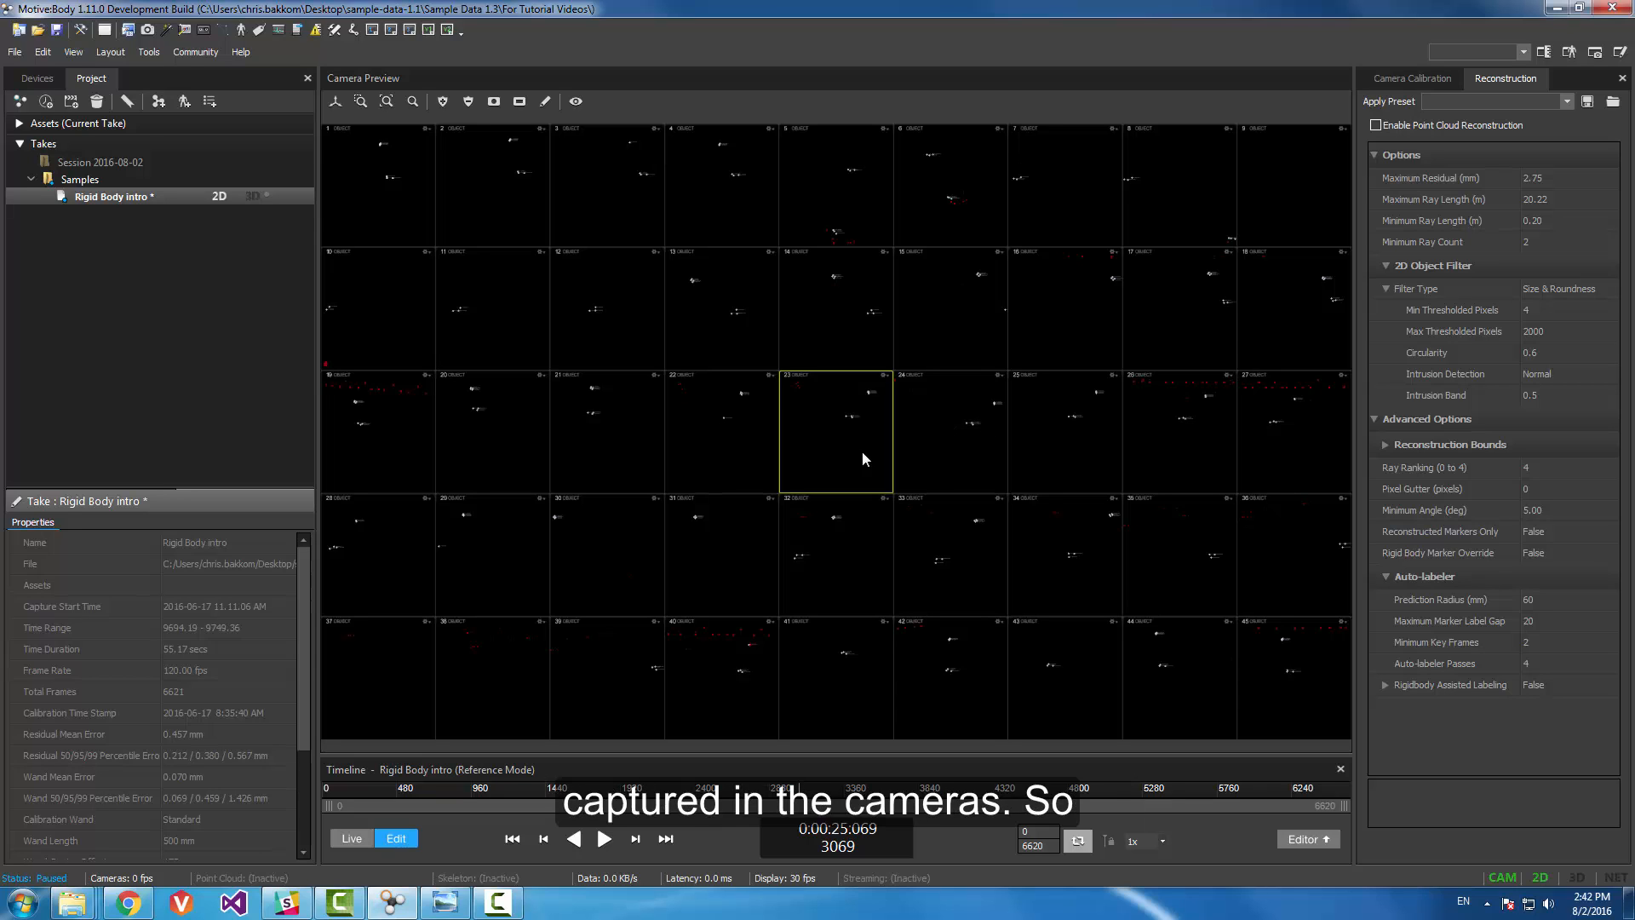
Step: Examine the 2D marker positions captured by camera 23 up close in the camera preview
{"action": "scroll", "coordinate": [861, 451], "scroll_direction": "up", "scroll_amount": 5}
{"action": "scroll", "coordinate": [855, 402], "scroll_direction": "up", "scroll_amount": 8}
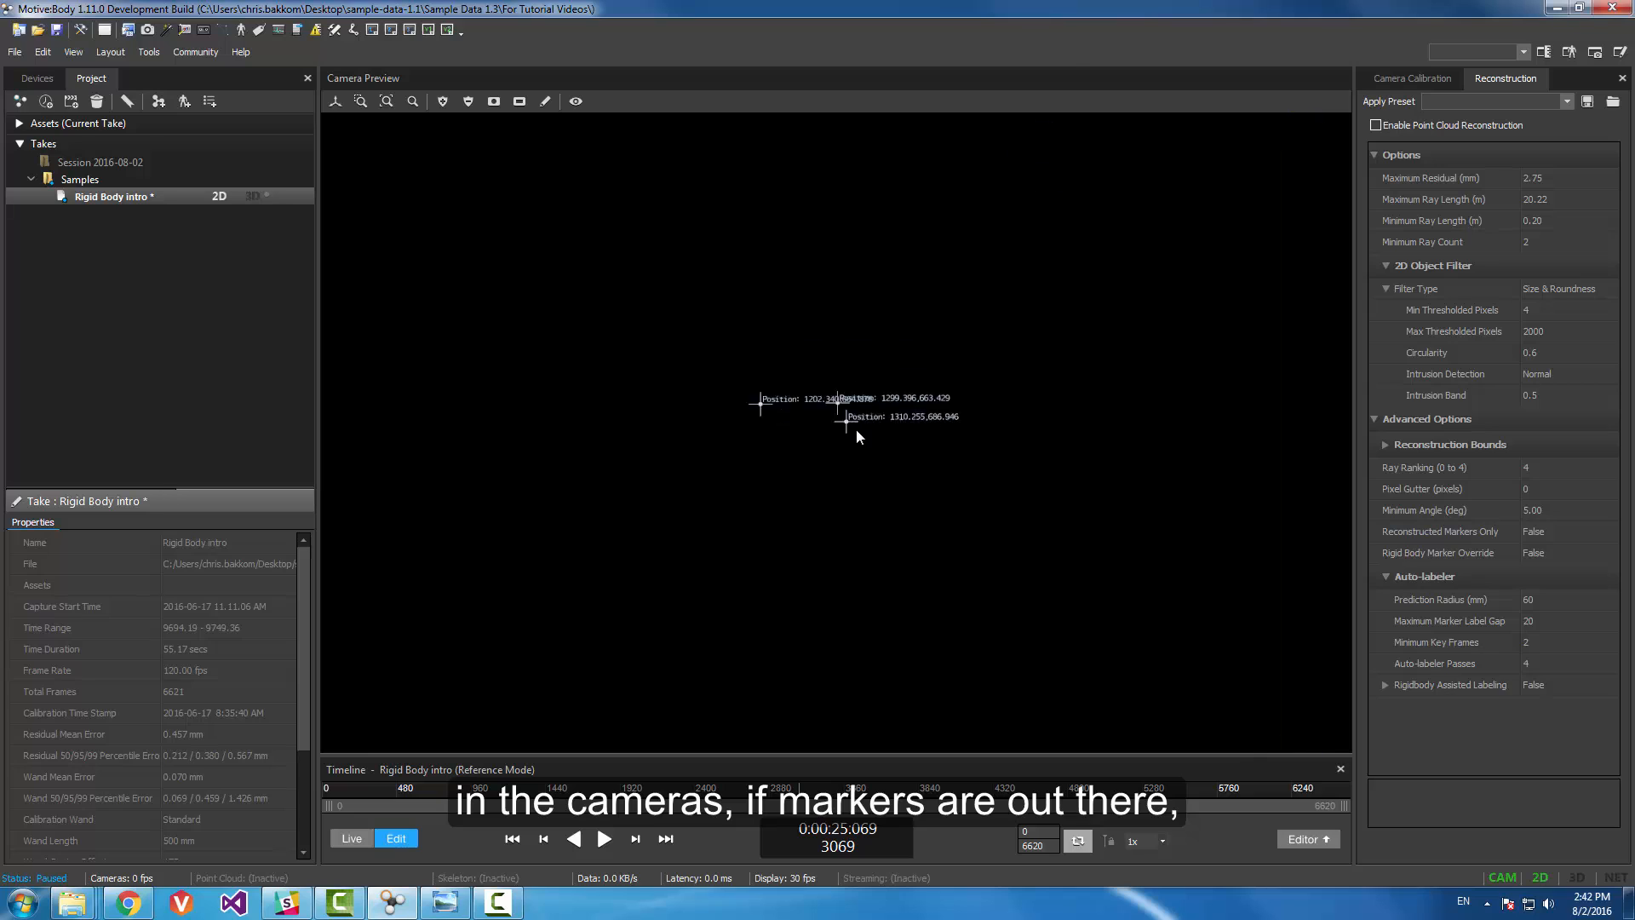
{"action": "scroll", "coordinate": [890, 368], "scroll_direction": "down", "scroll_amount": 8}
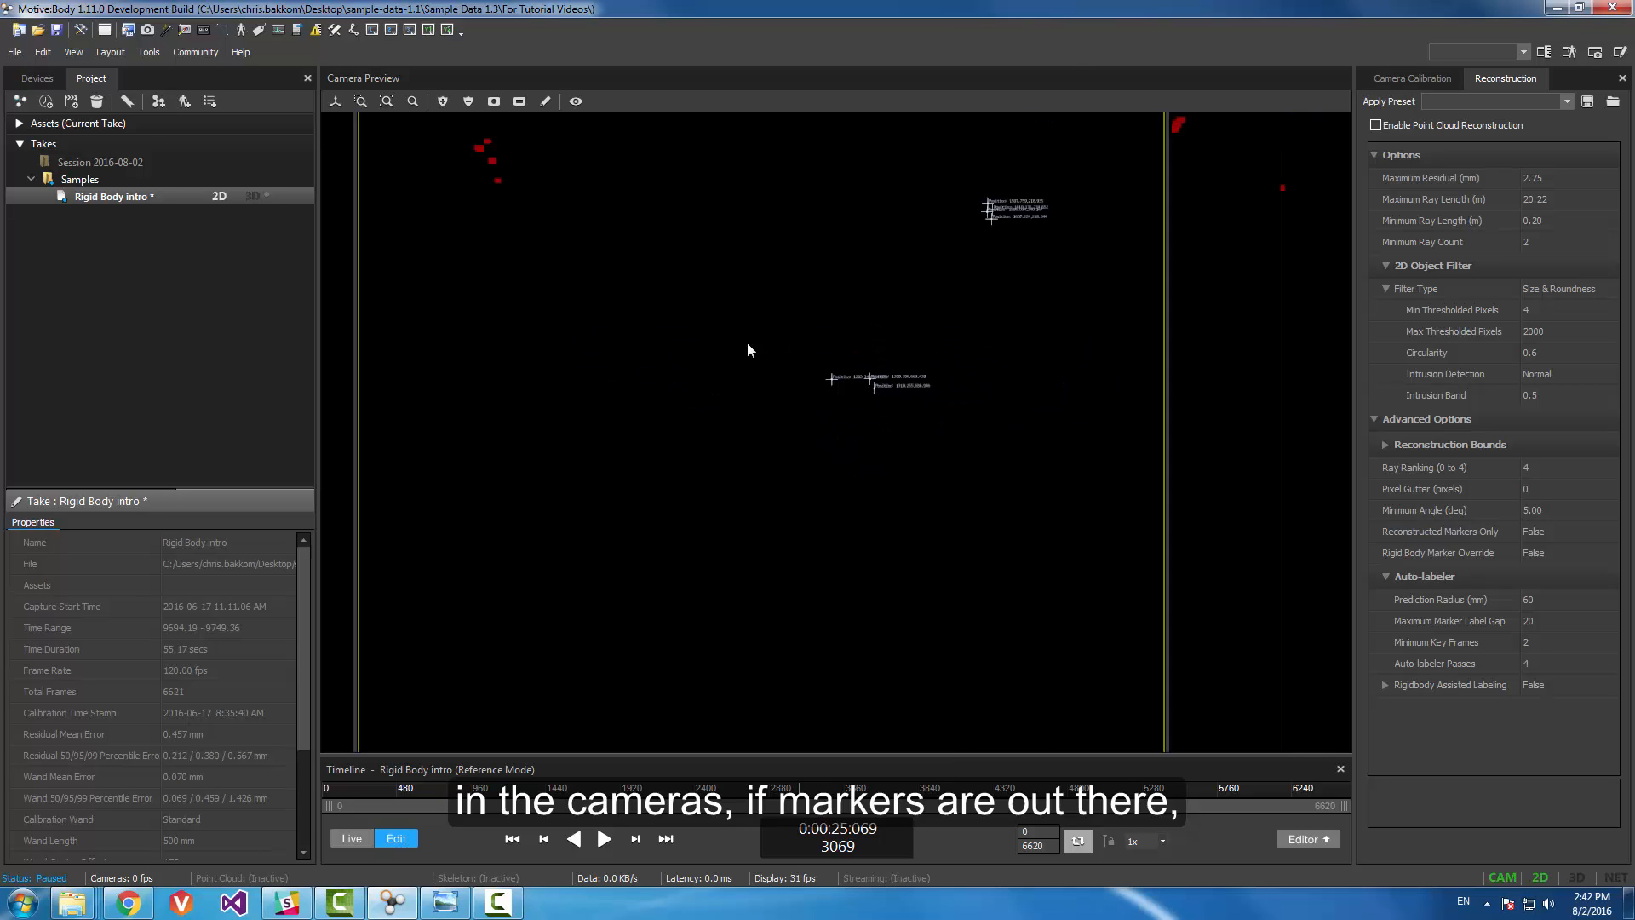
{"action": "scroll", "coordinate": [1074, 370], "scroll_direction": "down", "scroll_amount": 3}
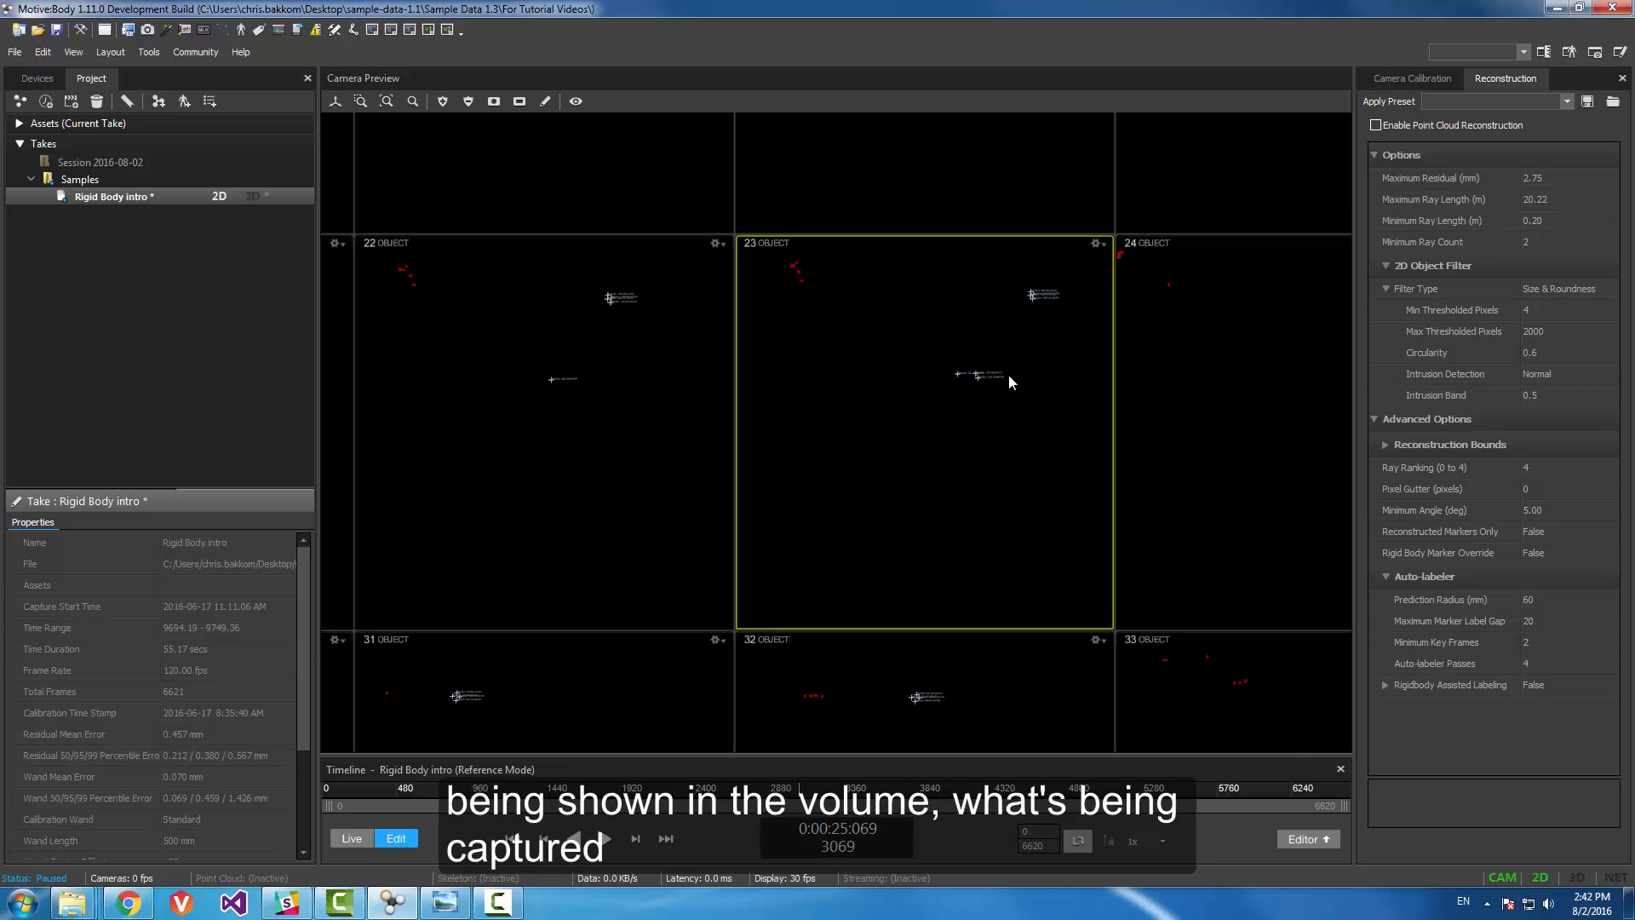
{"action": "scroll", "coordinate": [1008, 378], "scroll_direction": "up", "scroll_amount": 8}
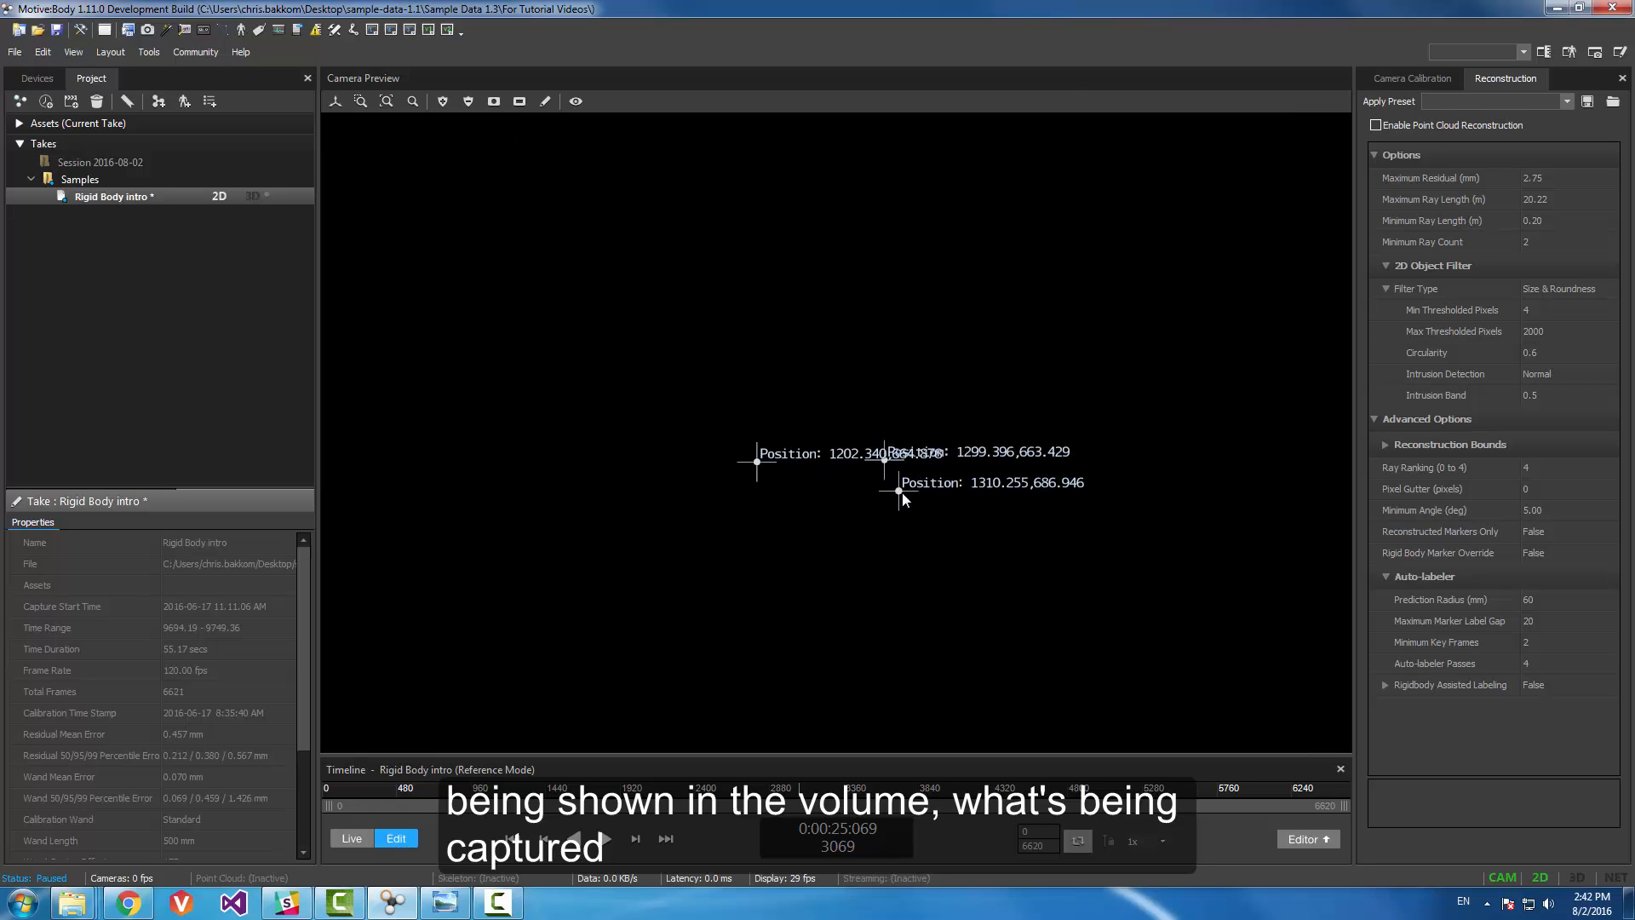
{"action": "scroll", "coordinate": [902, 493], "scroll_direction": "up", "scroll_amount": 3}
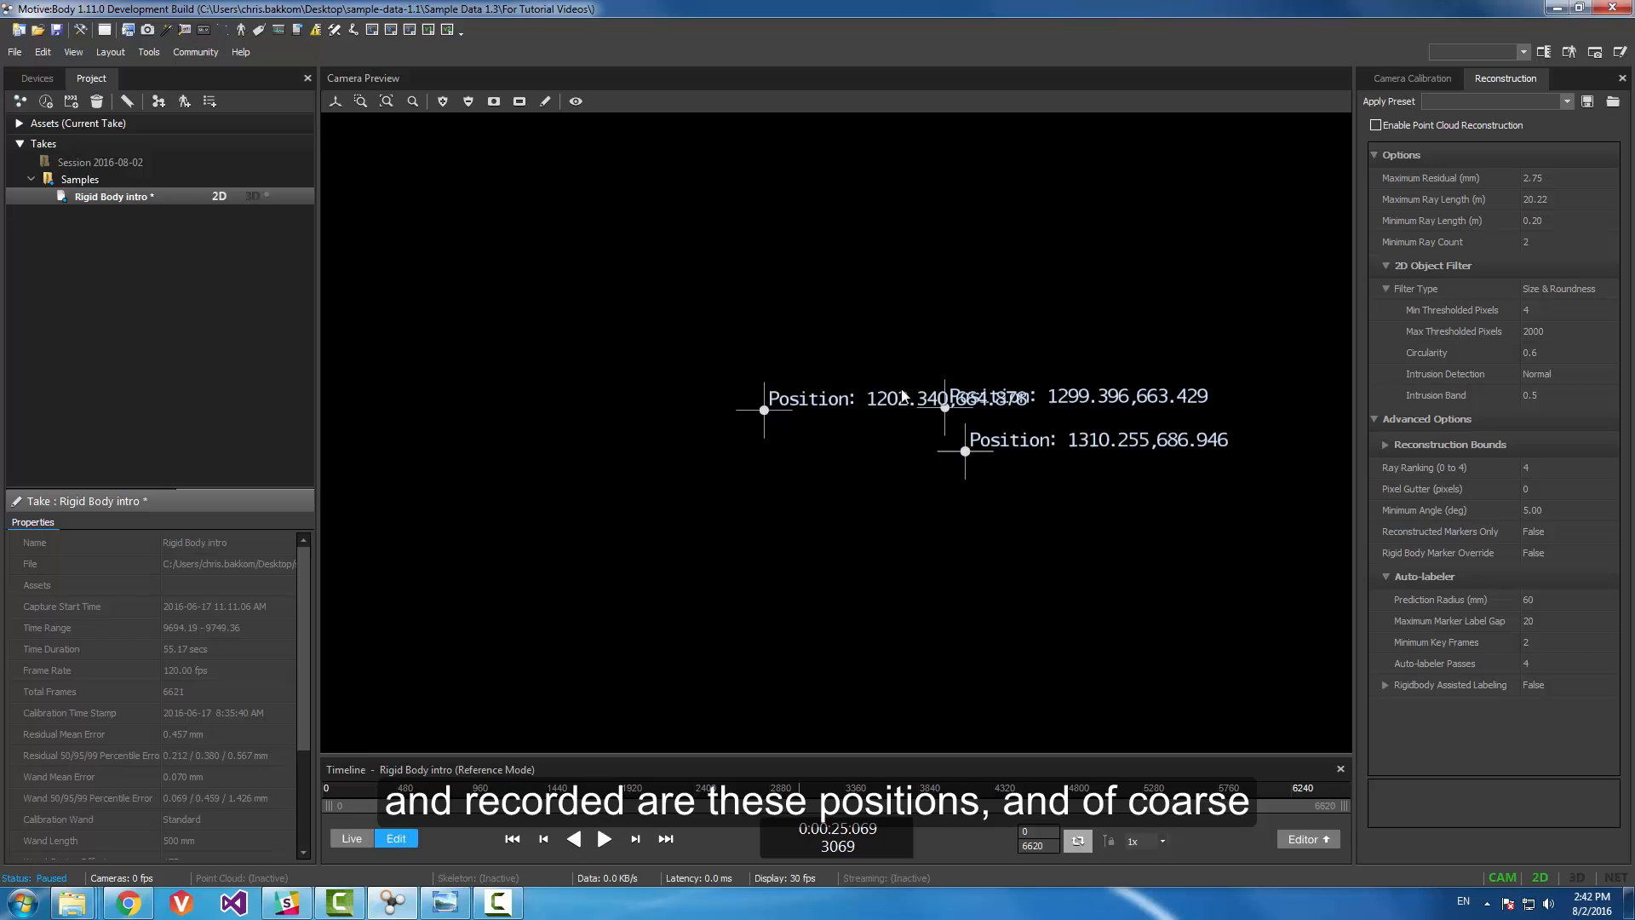
Step: Check the Video Type options of camera 23 and survey the marker centers across all cameras
{"action": "right_click", "coordinate": [946, 333]}
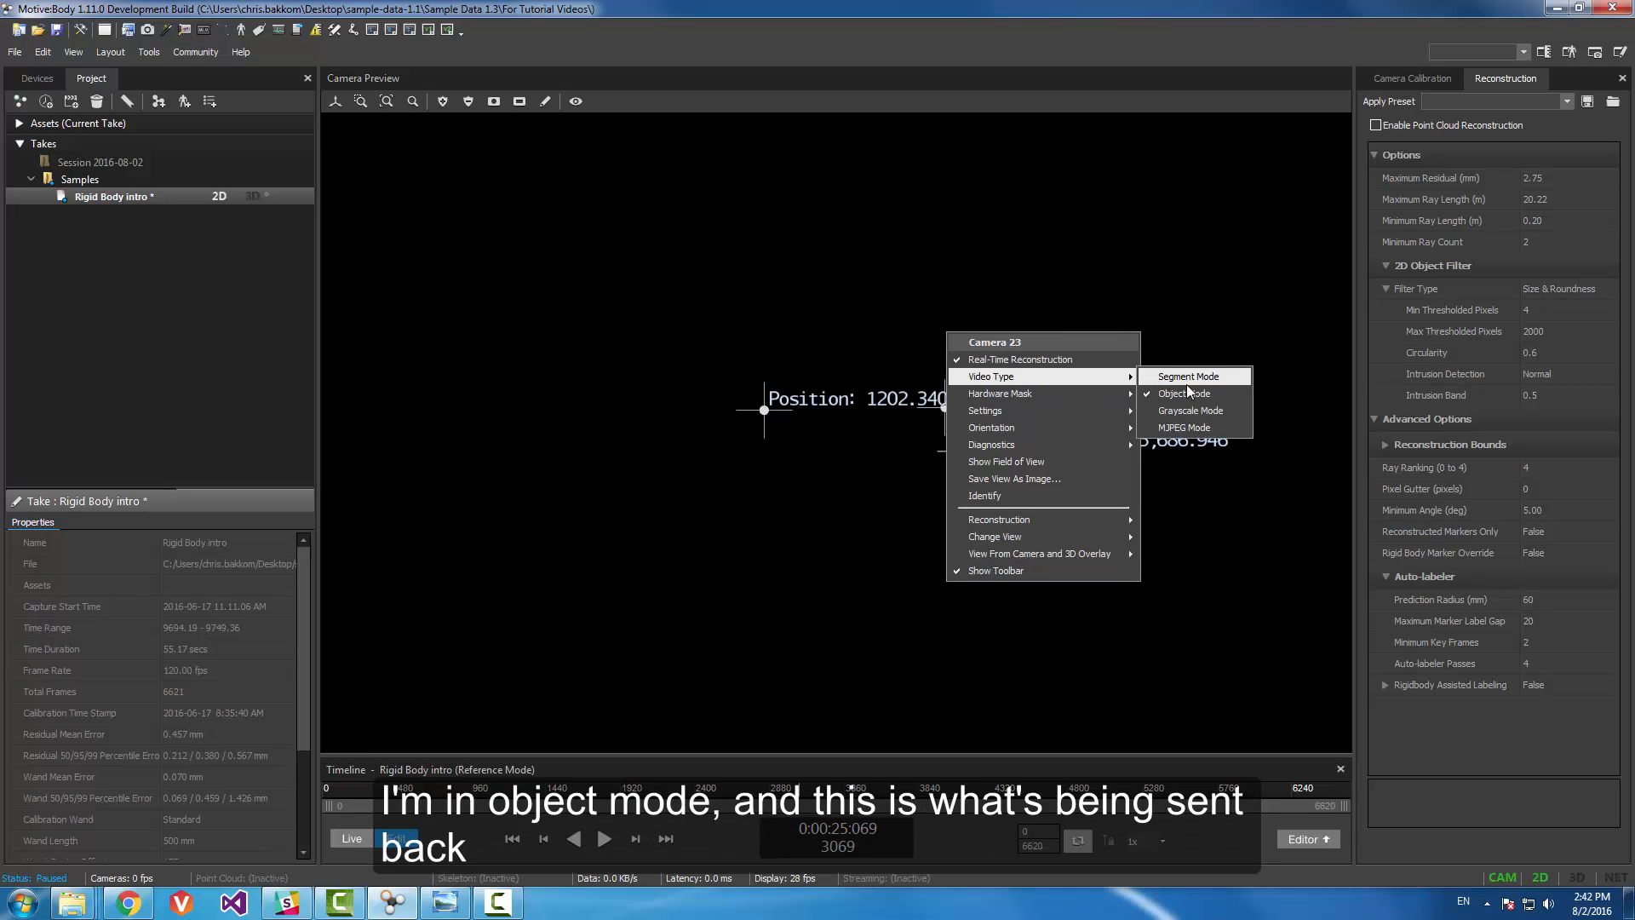
{"action": "left_click", "coordinate": [830, 285]}
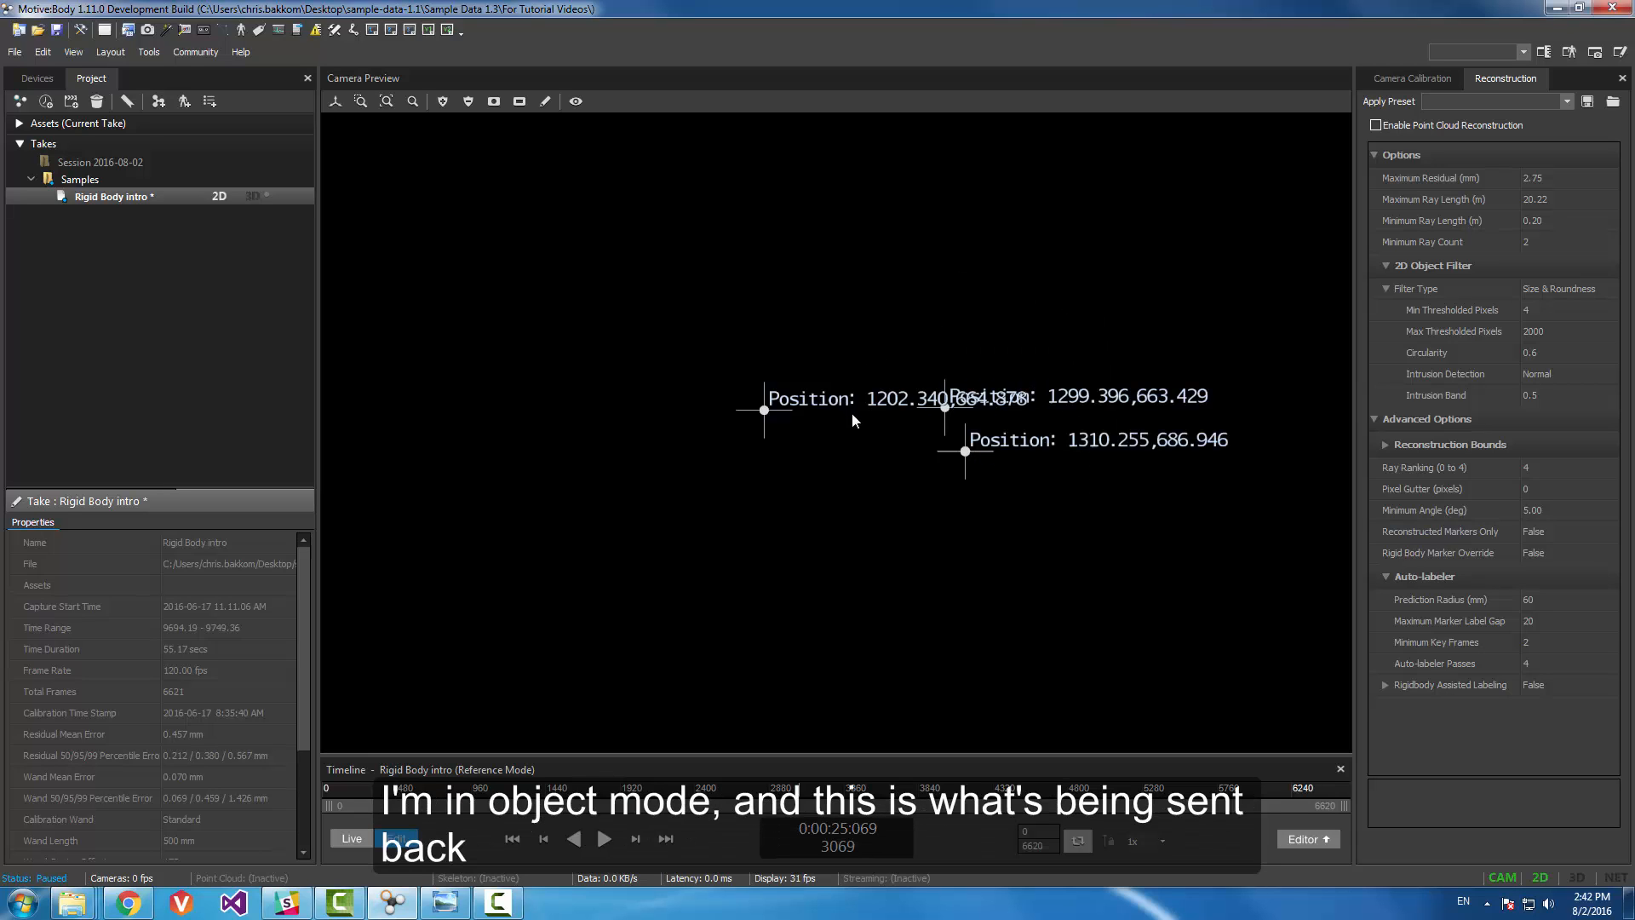
{"action": "scroll", "coordinate": [852, 412], "scroll_direction": "up", "scroll_amount": 2}
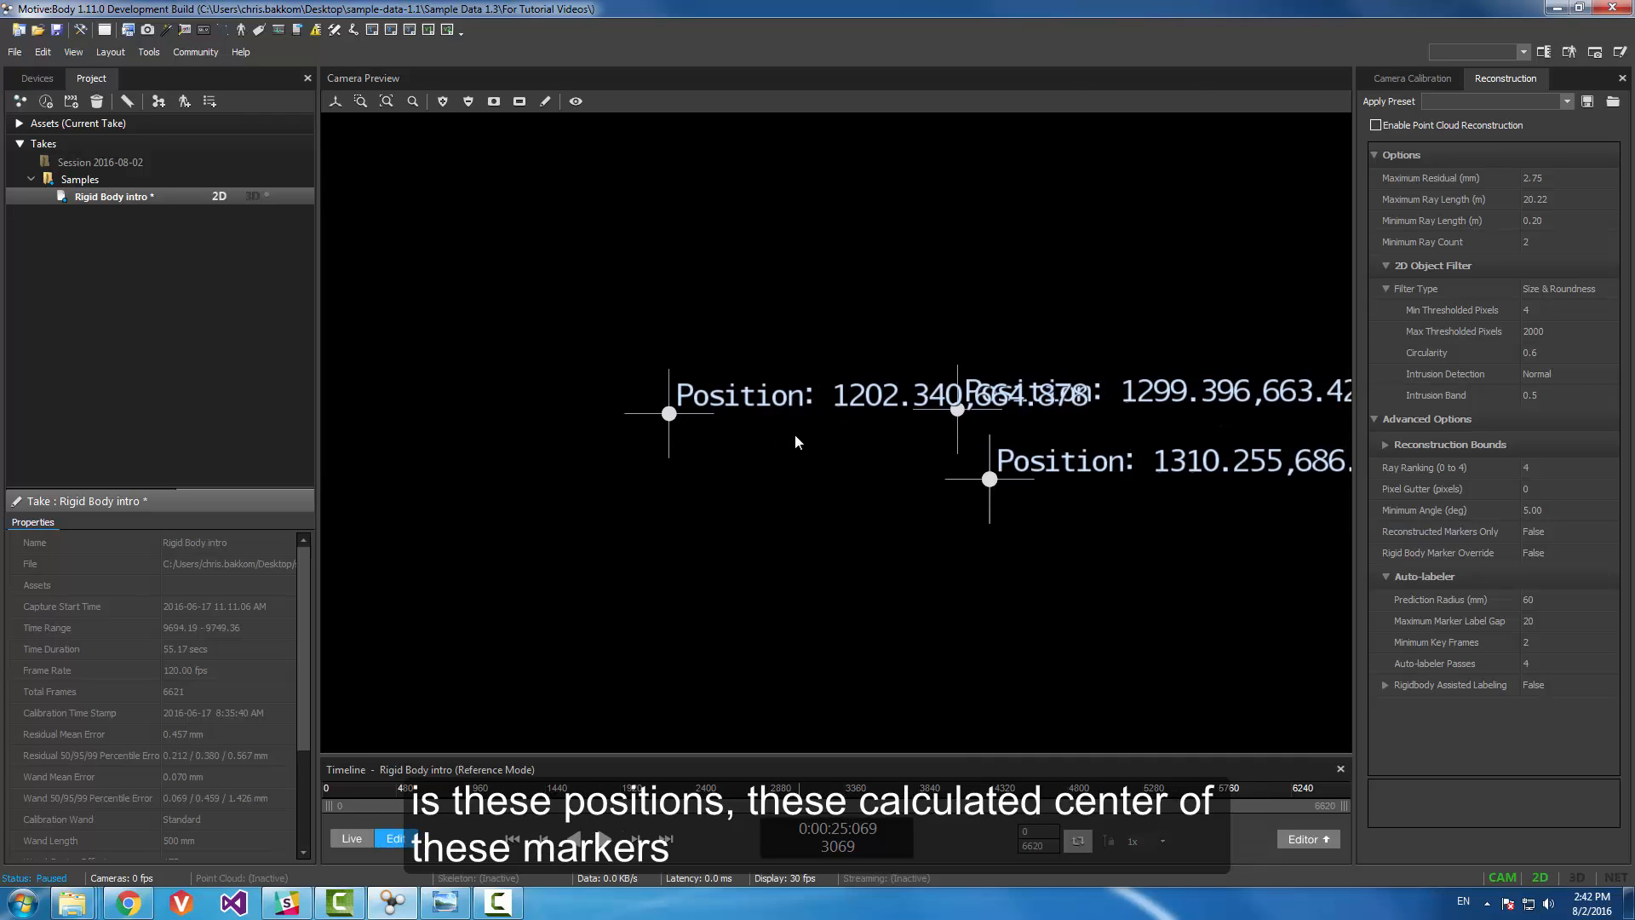
{"action": "scroll", "coordinate": [796, 440], "scroll_direction": "down", "scroll_amount": 5}
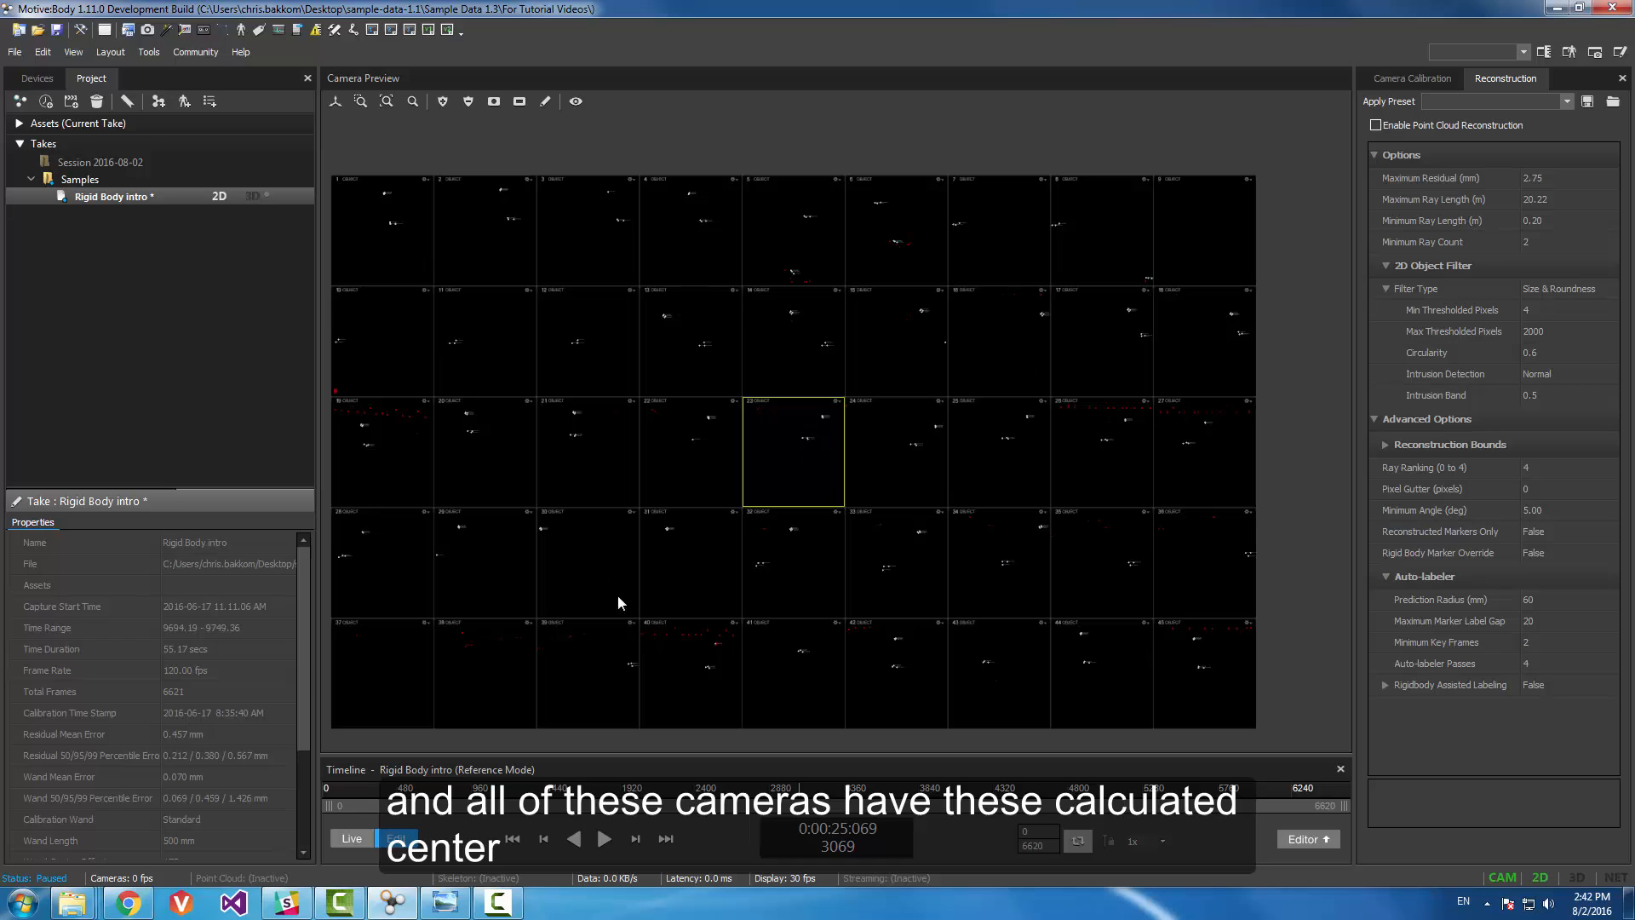
{"action": "middle_click_drag", "start_coordinate": [929, 517], "coordinate": [1018, 486]}
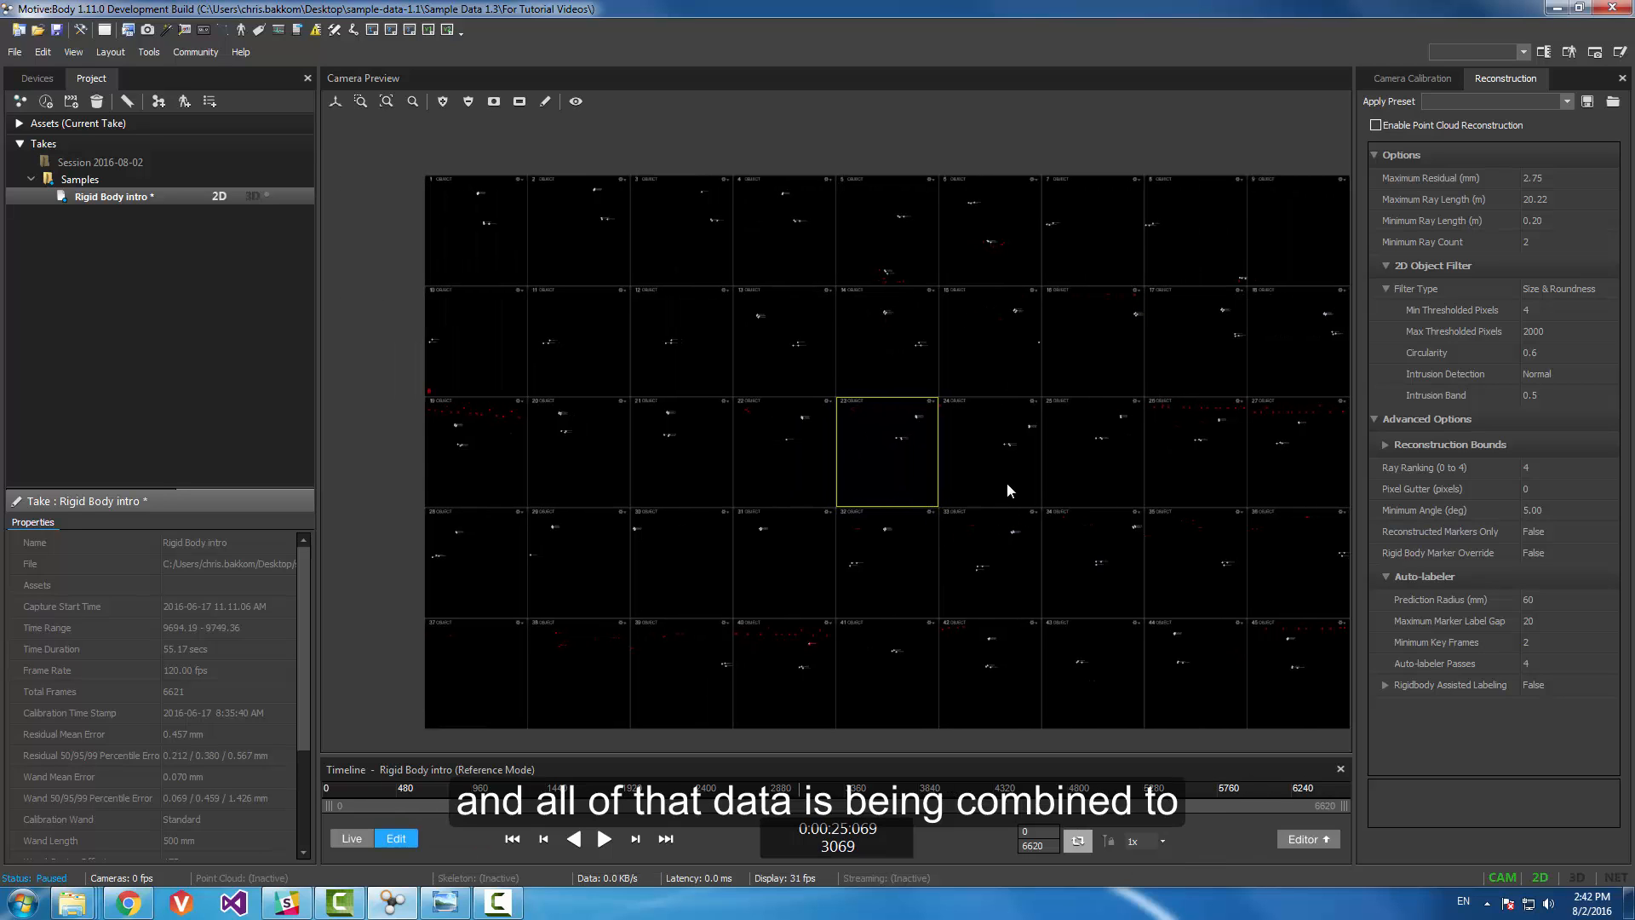
Step: Return to the perspective view and select the cluster of four markers near the grid origin
{"action": "left_click", "coordinate": [338, 103]}
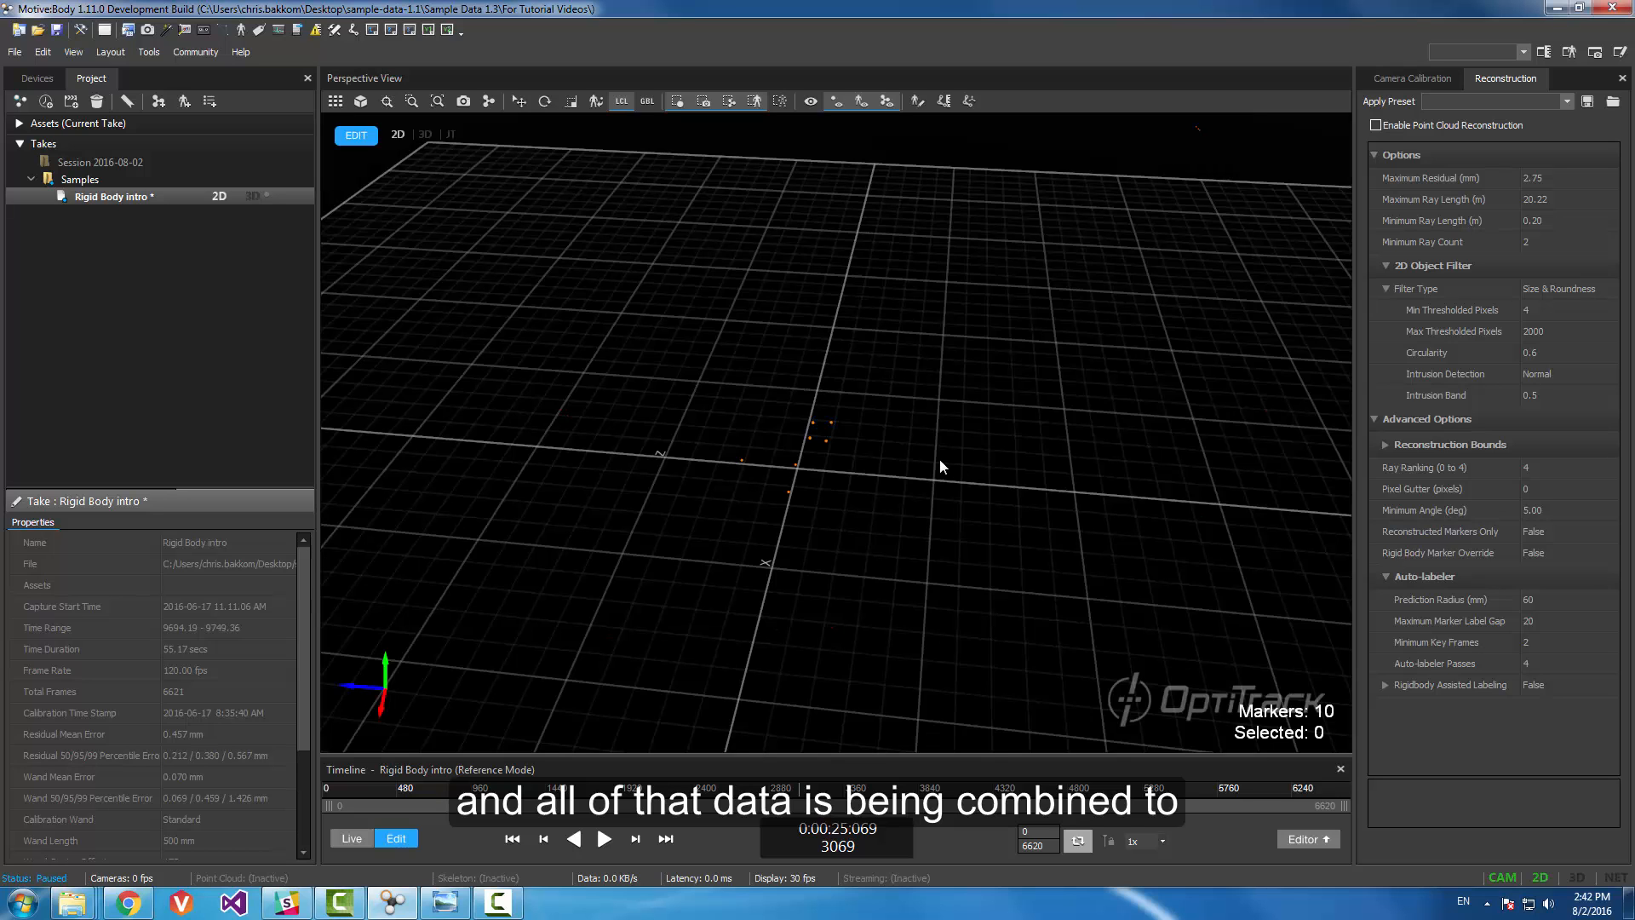
{"action": "right_click_drag", "start_coordinate": [940, 467], "coordinate": [807, 414]}
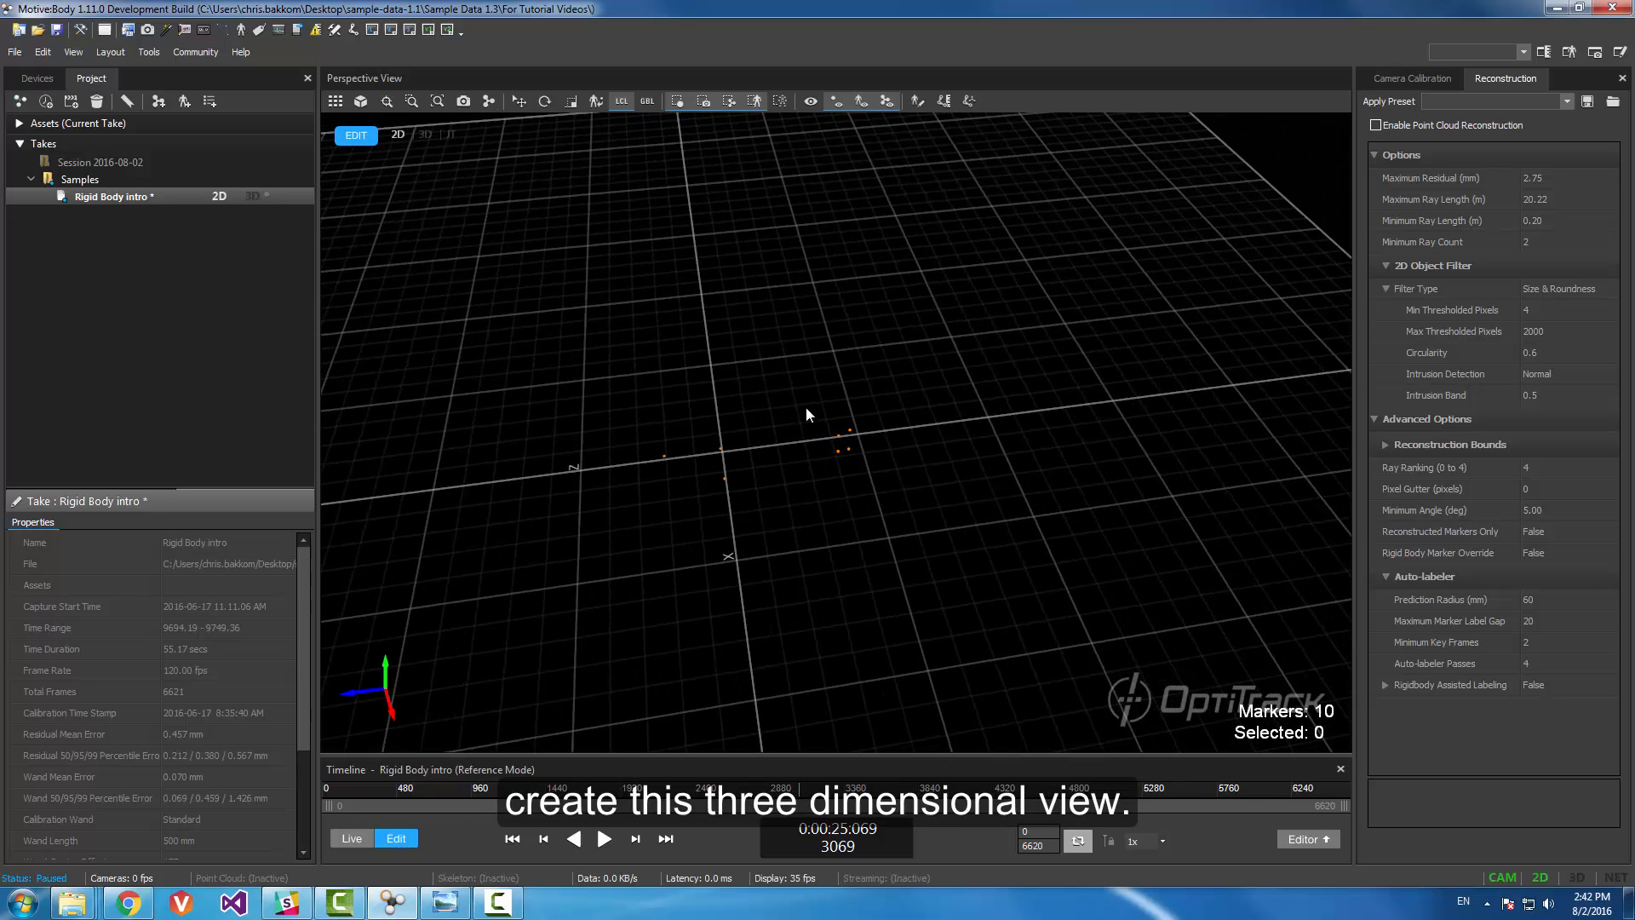
{"action": "left_click_drag", "start_coordinate": [806, 414], "coordinate": [902, 509]}
{"action": "mouse_move", "coordinate": [953, 450]}
{"action": "right_mouse_down"}
{"action": "mouse_move", "coordinate": [763, 409]}
{"action": "mouse_move", "coordinate": [936, 441]}
{"action": "right_mouse_up"}
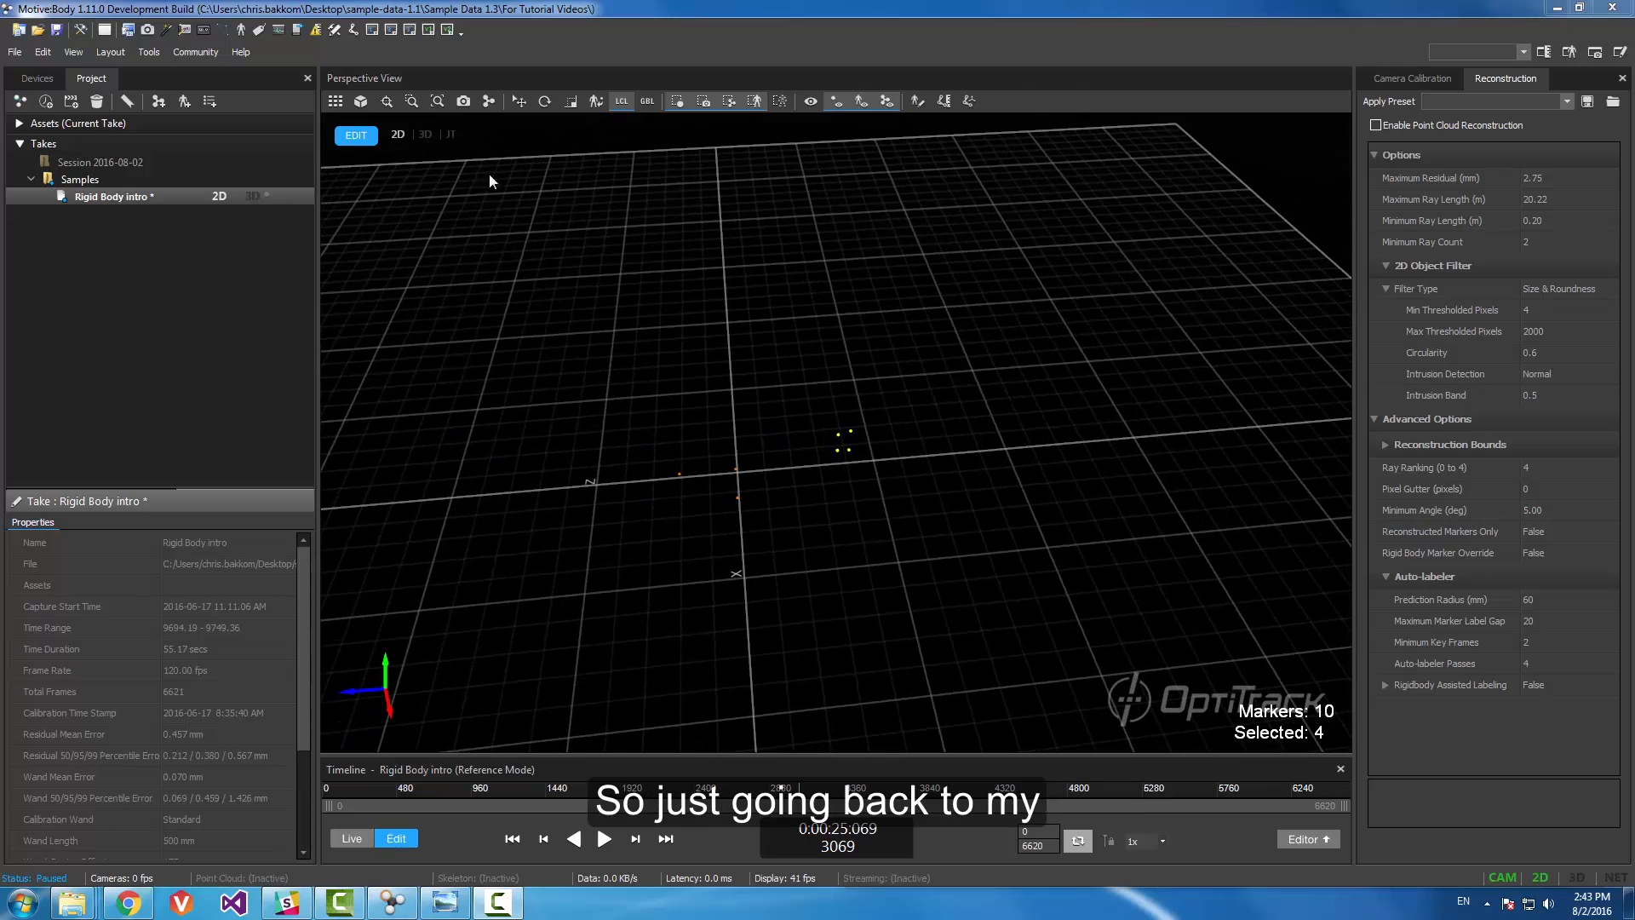
Step: Reopen the camera preview, review the marker display options, and examine the marker coordinates and centroids in camera 23
{"action": "left_click", "coordinate": [333, 101]}
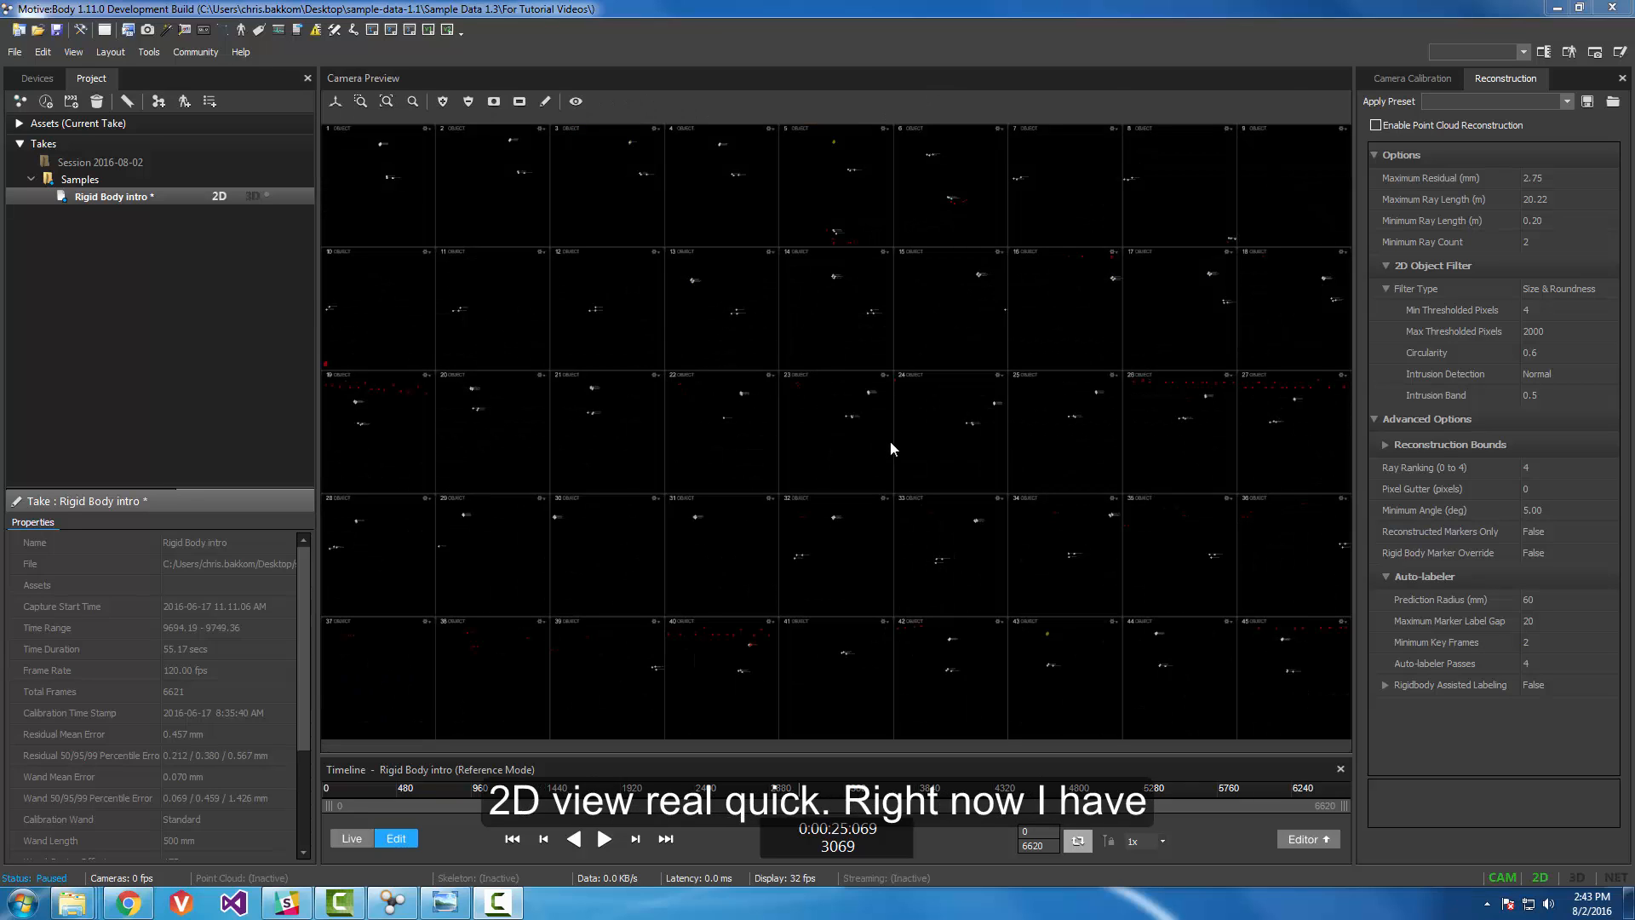
{"action": "scroll", "coordinate": [831, 401], "scroll_direction": "up", "scroll_amount": 5}
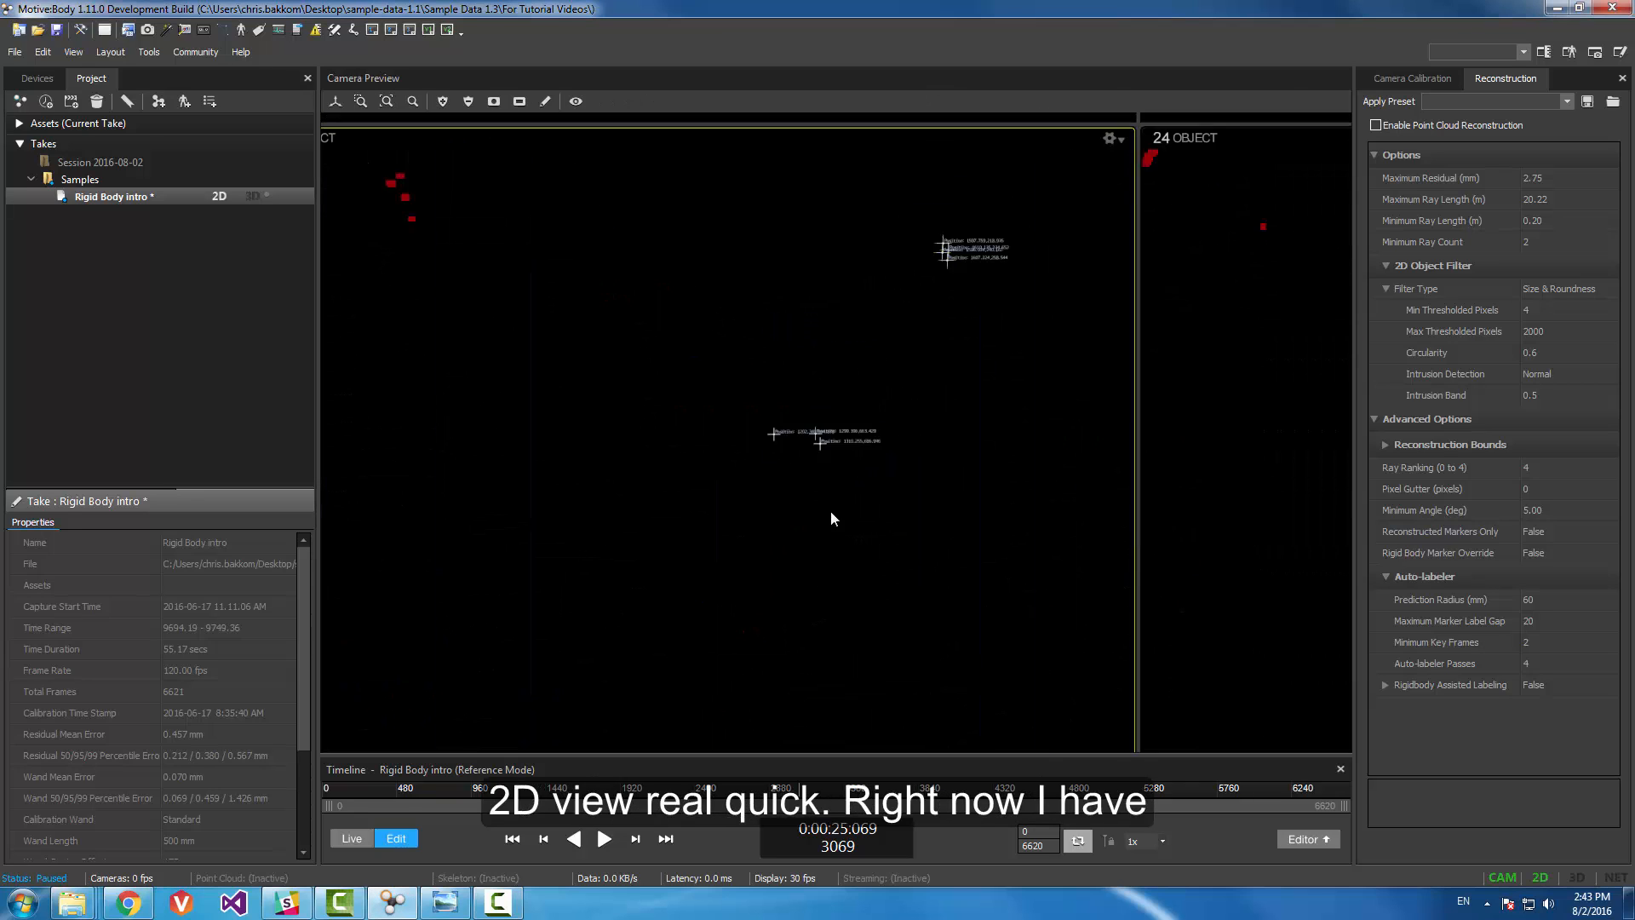
{"action": "left_click", "coordinate": [575, 101]}
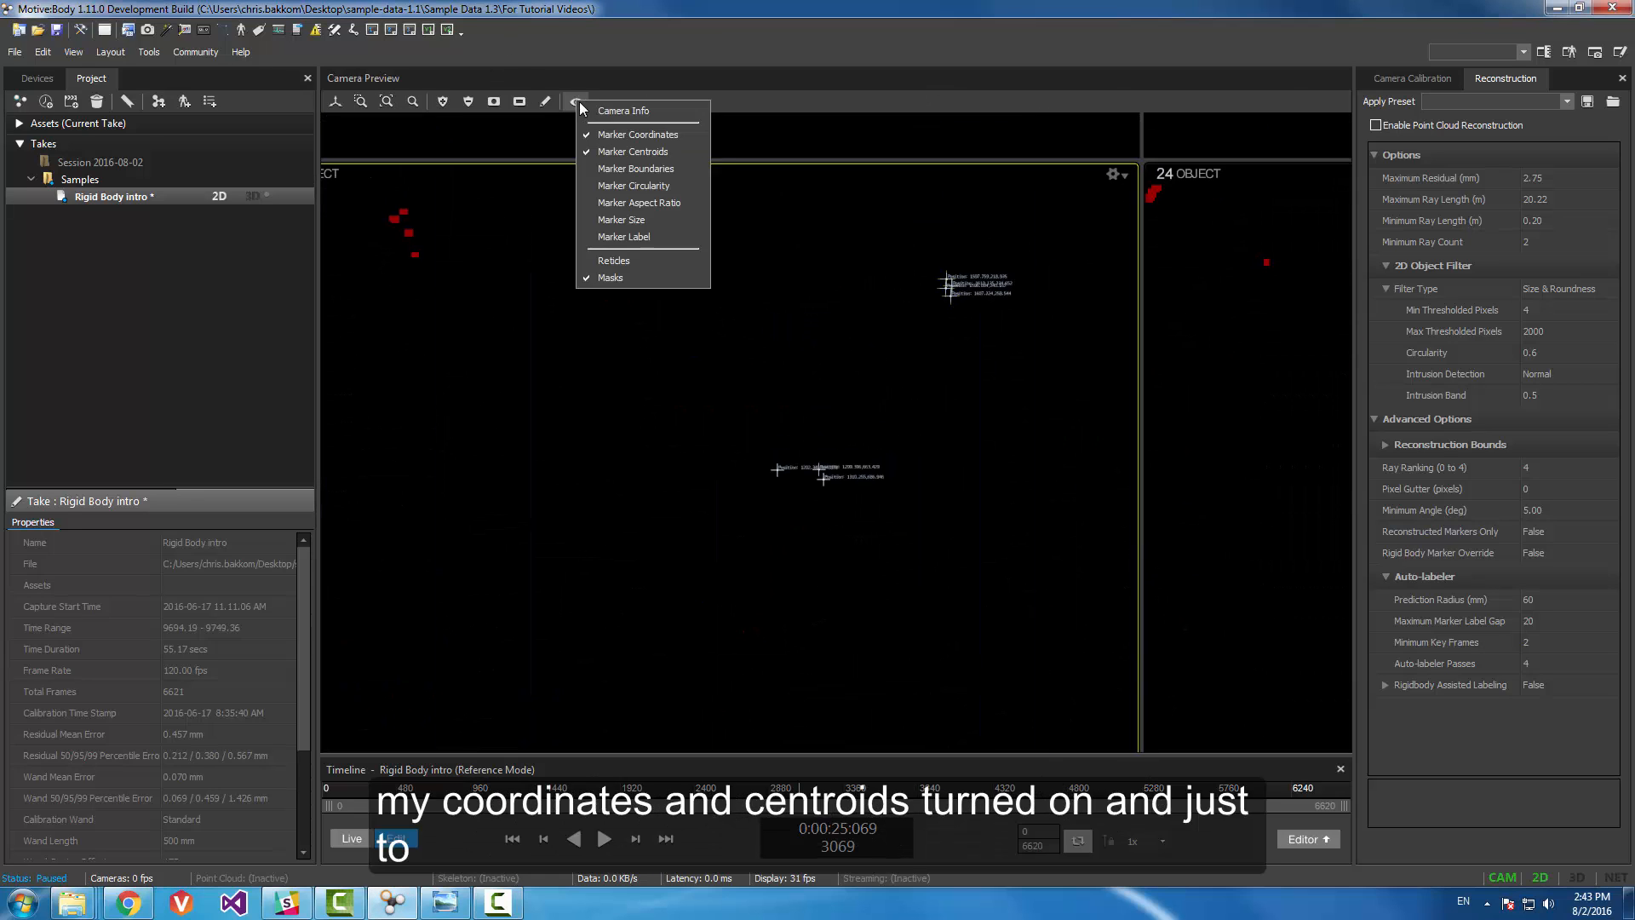
{"action": "left_click", "coordinate": [683, 140]}
{"action": "scroll", "coordinate": [823, 482], "scroll_direction": "up", "scroll_amount": 5}
{"action": "middle_click_drag", "start_coordinate": [877, 455], "coordinate": [880, 401]}
{"action": "middle_click_drag", "start_coordinate": [796, 364], "coordinate": [877, 360]}
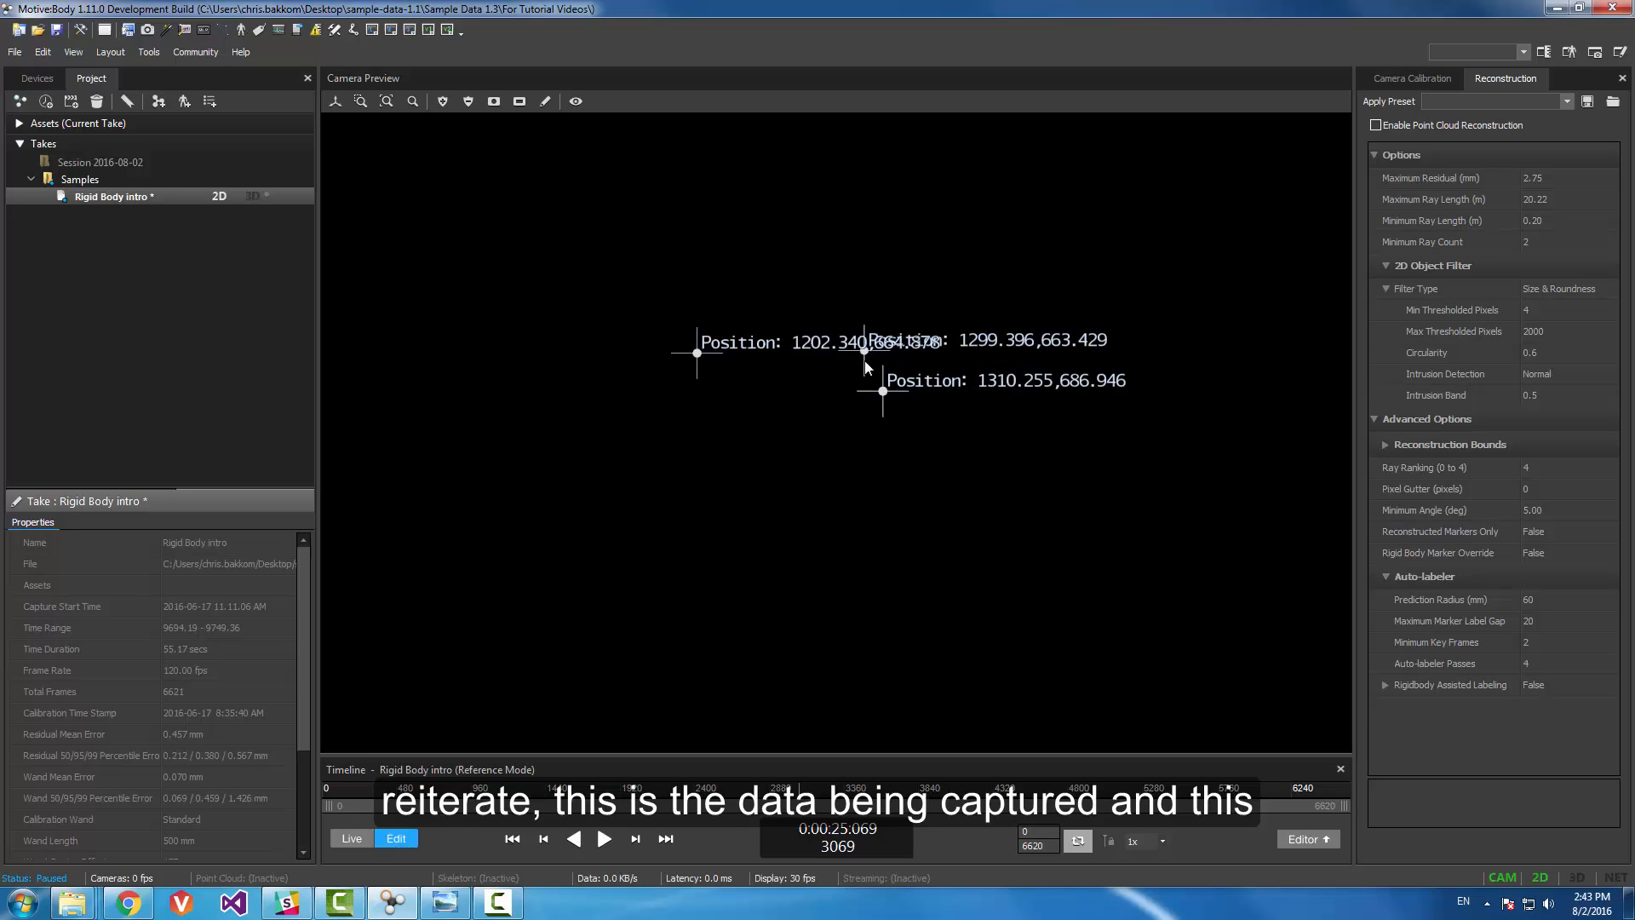
{"action": "scroll", "coordinate": [919, 417], "scroll_direction": "up", "scroll_amount": 3}
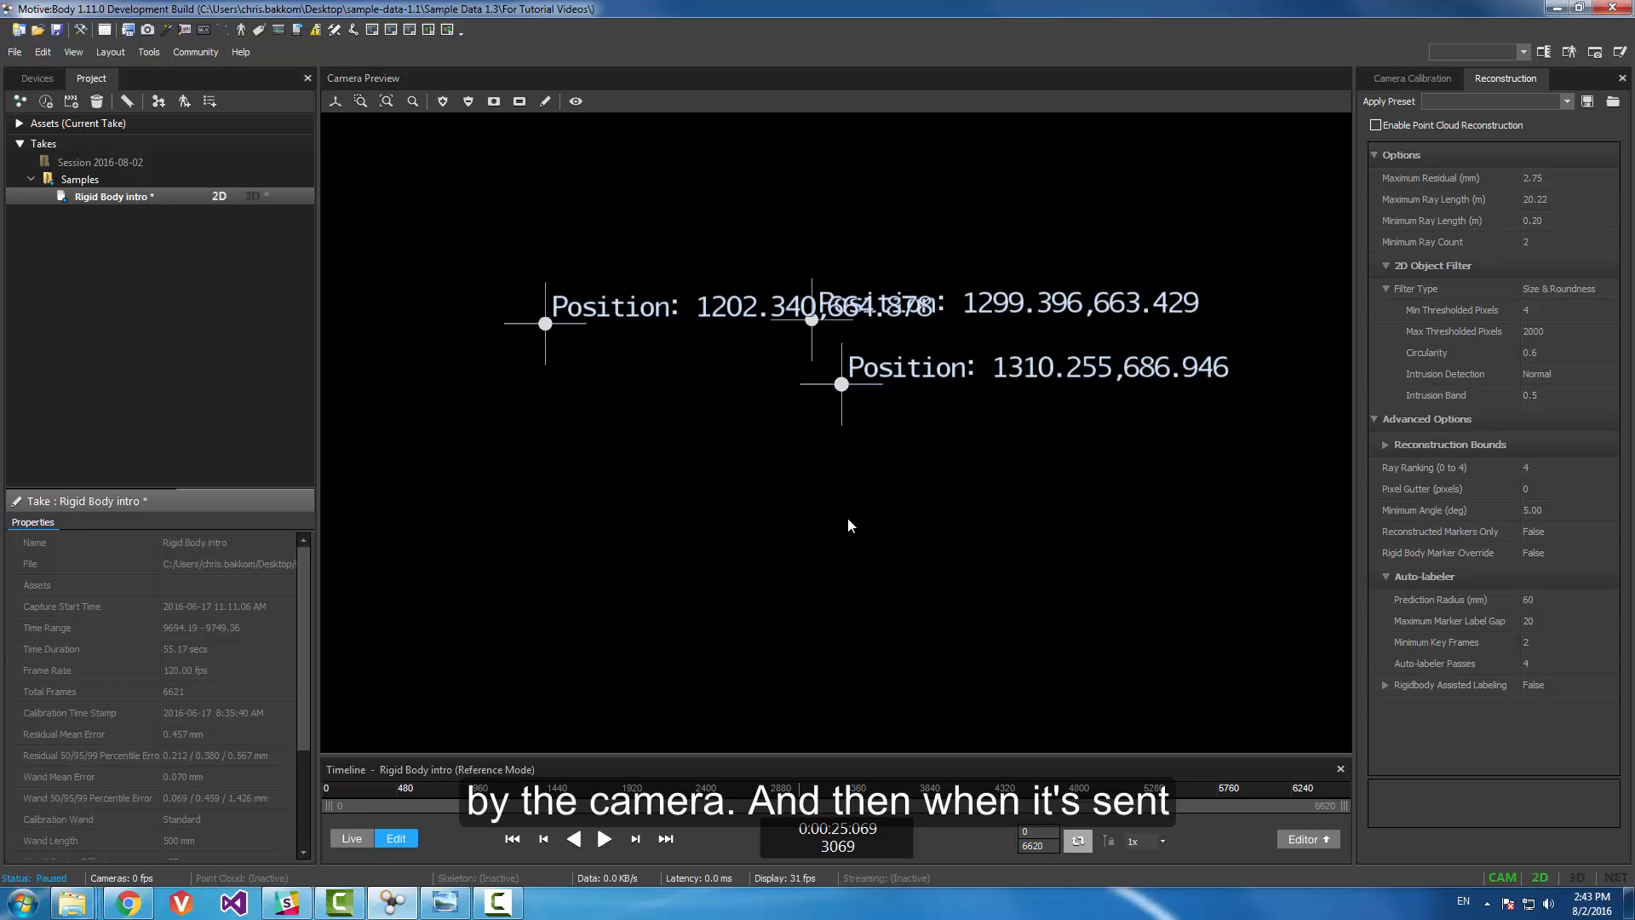
Step: Go back to the perspective view and examine the four selected markers in 3D space from several angles
{"action": "scroll", "coordinate": [907, 503], "scroll_direction": "down", "scroll_amount": 5}
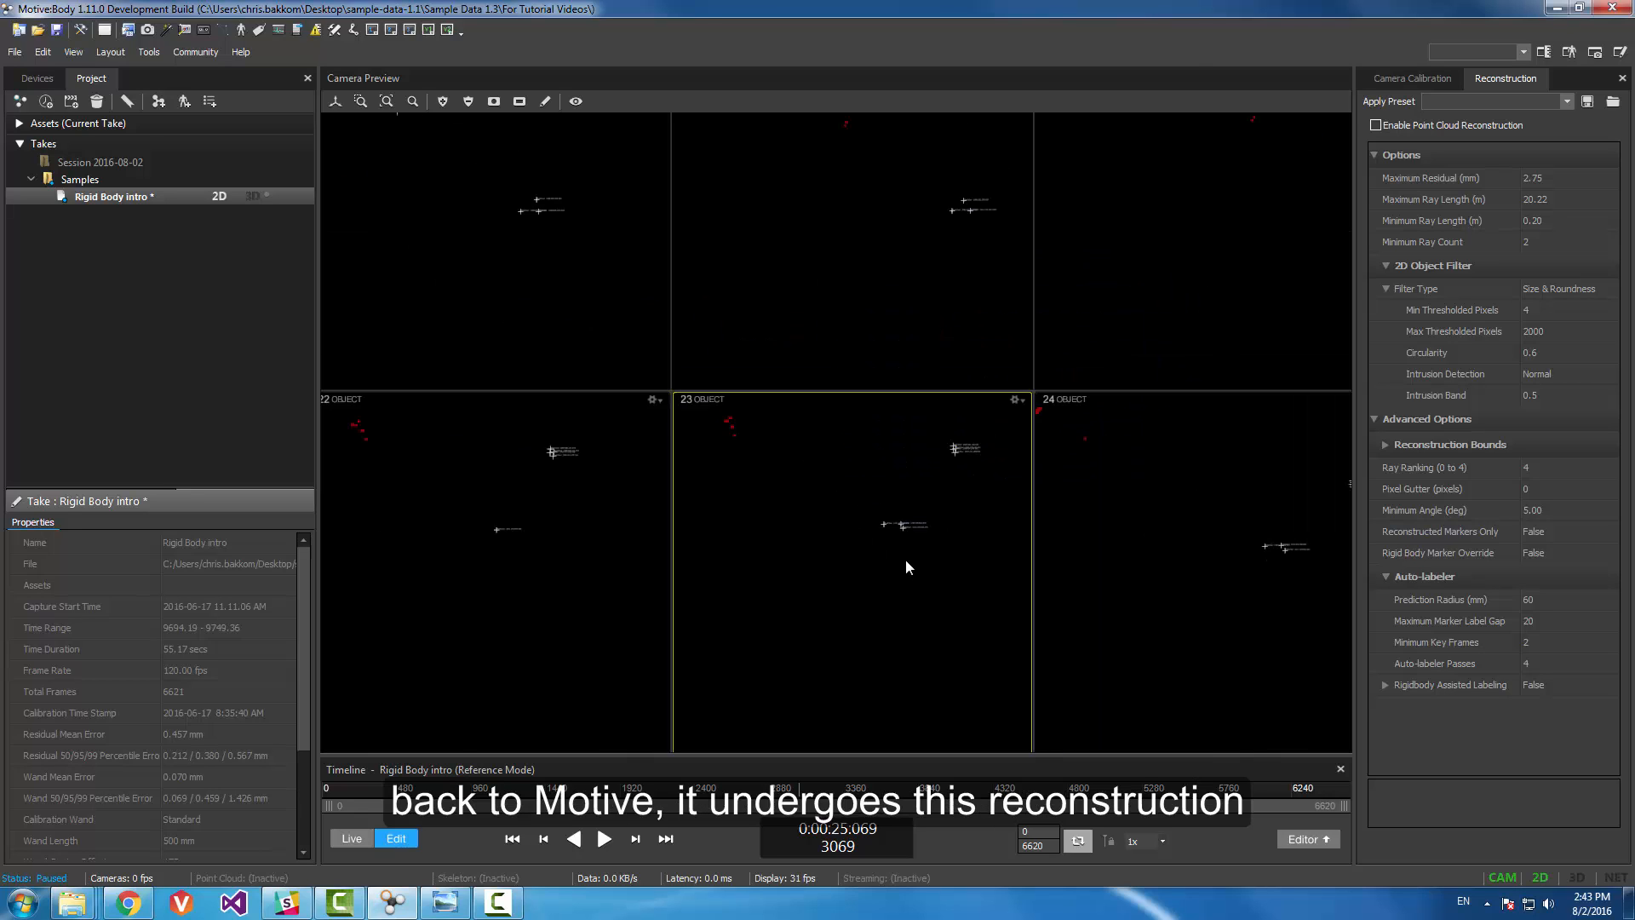
{"action": "middle_click_drag", "start_coordinate": [927, 465], "coordinate": [923, 437]}
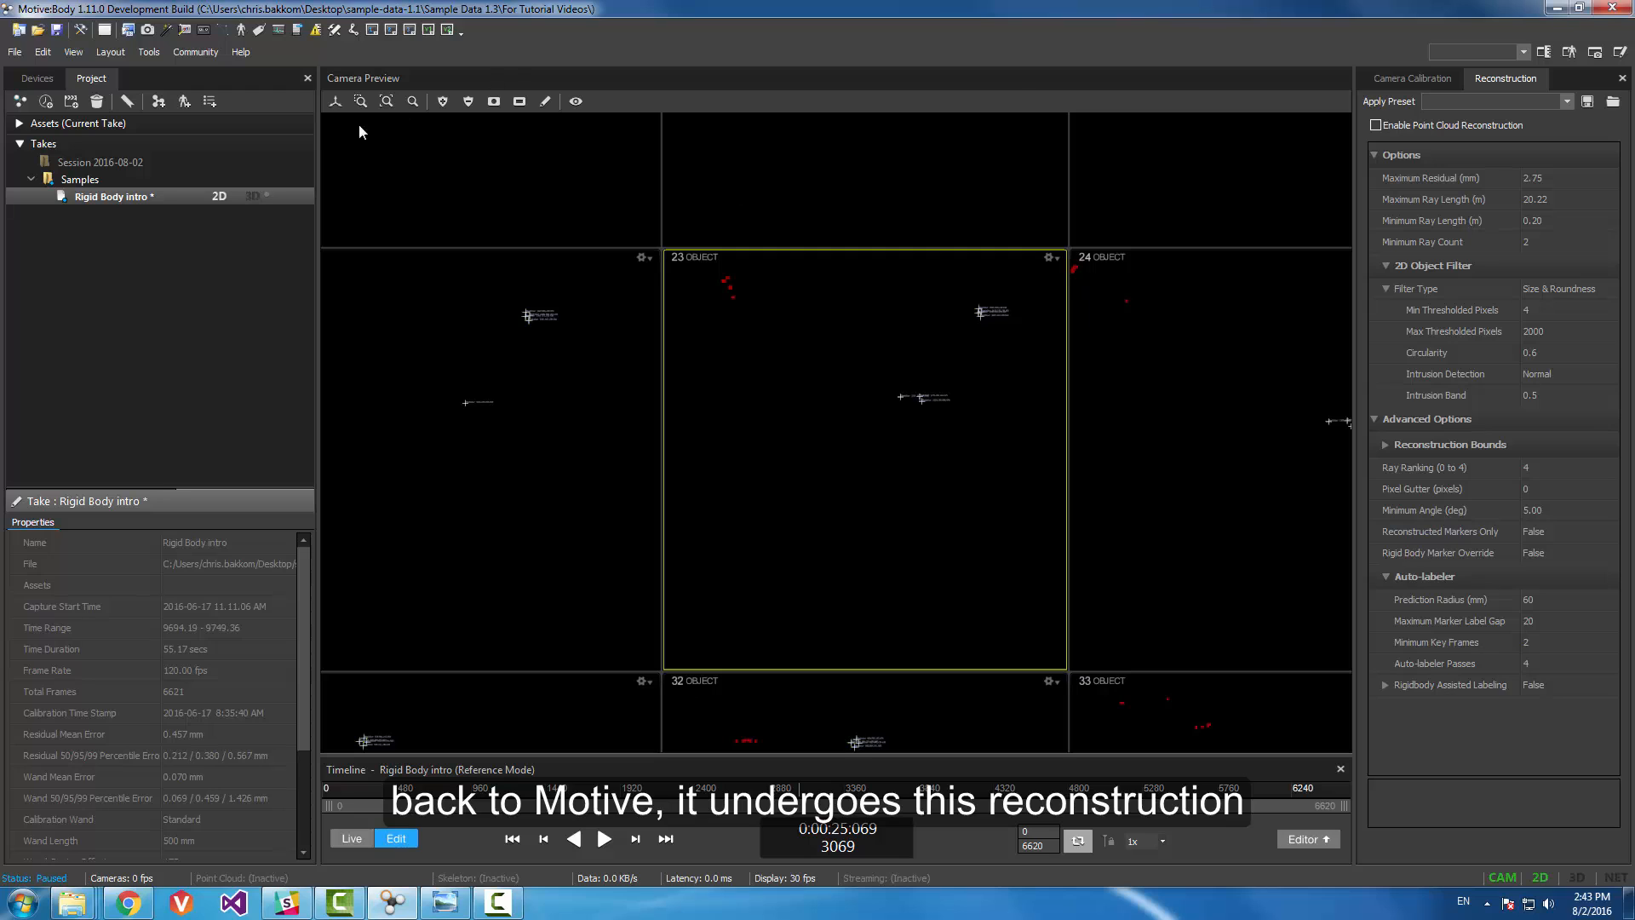
{"action": "left_click", "coordinate": [335, 102]}
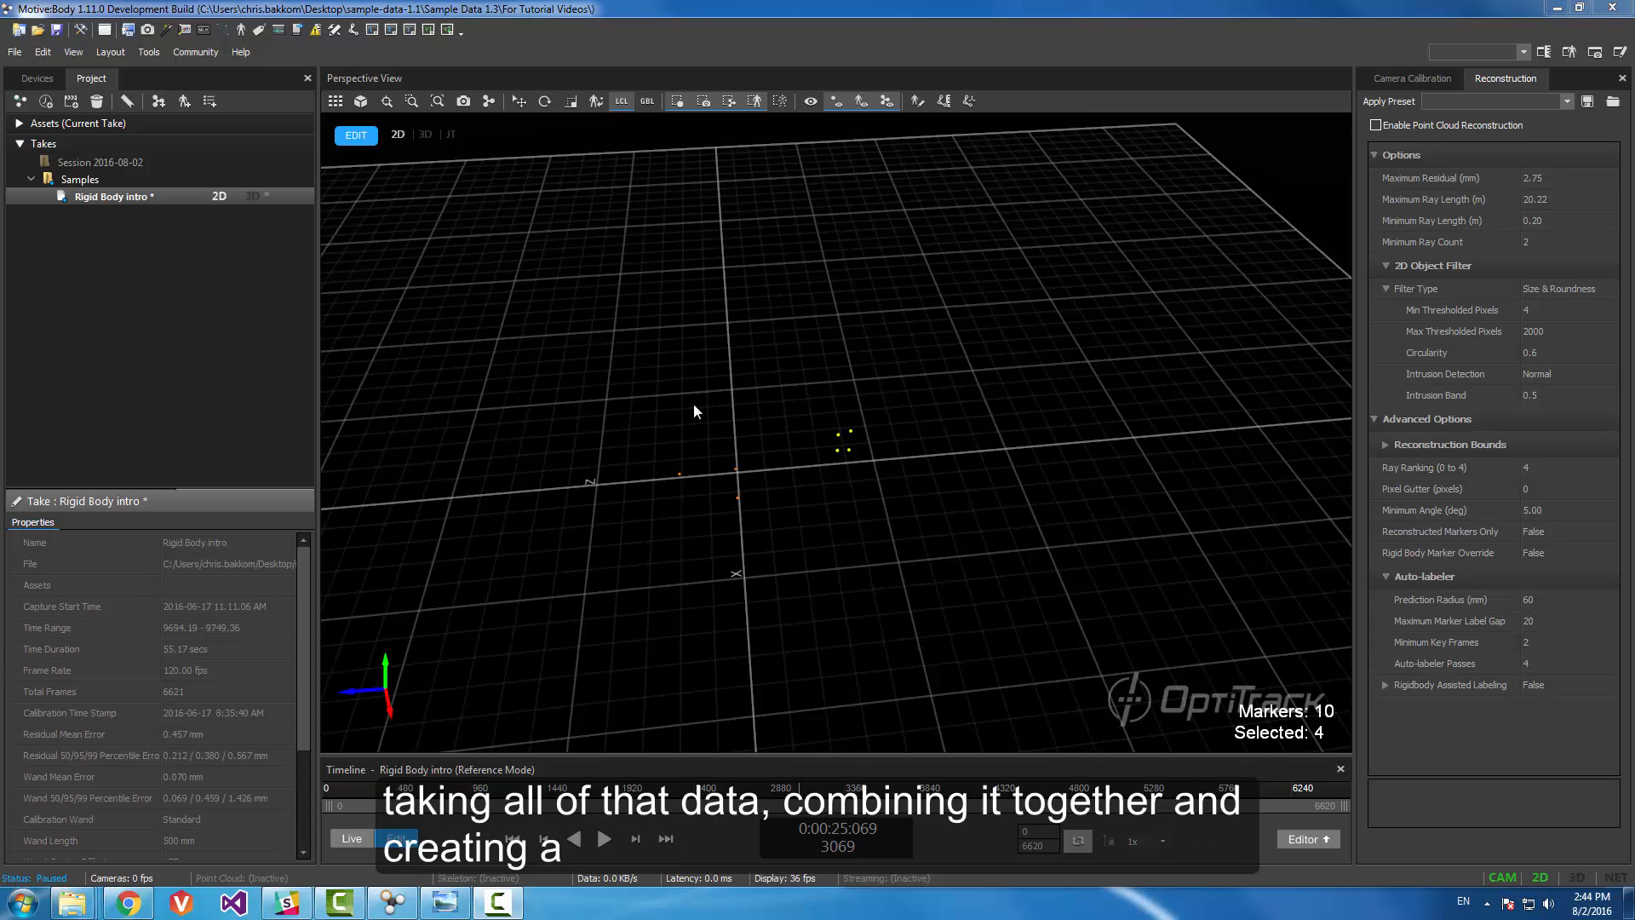
{"action": "mouse_move", "coordinate": [866, 520]}
{"action": "right_mouse_down"}
{"action": "mouse_move", "coordinate": [994, 508]}
{"action": "mouse_move", "coordinate": [728, 471]}
{"action": "mouse_move", "coordinate": [846, 516]}
{"action": "right_mouse_up"}
{"action": "scroll", "coordinate": [847, 515], "scroll_direction": "up", "scroll_amount": 6}
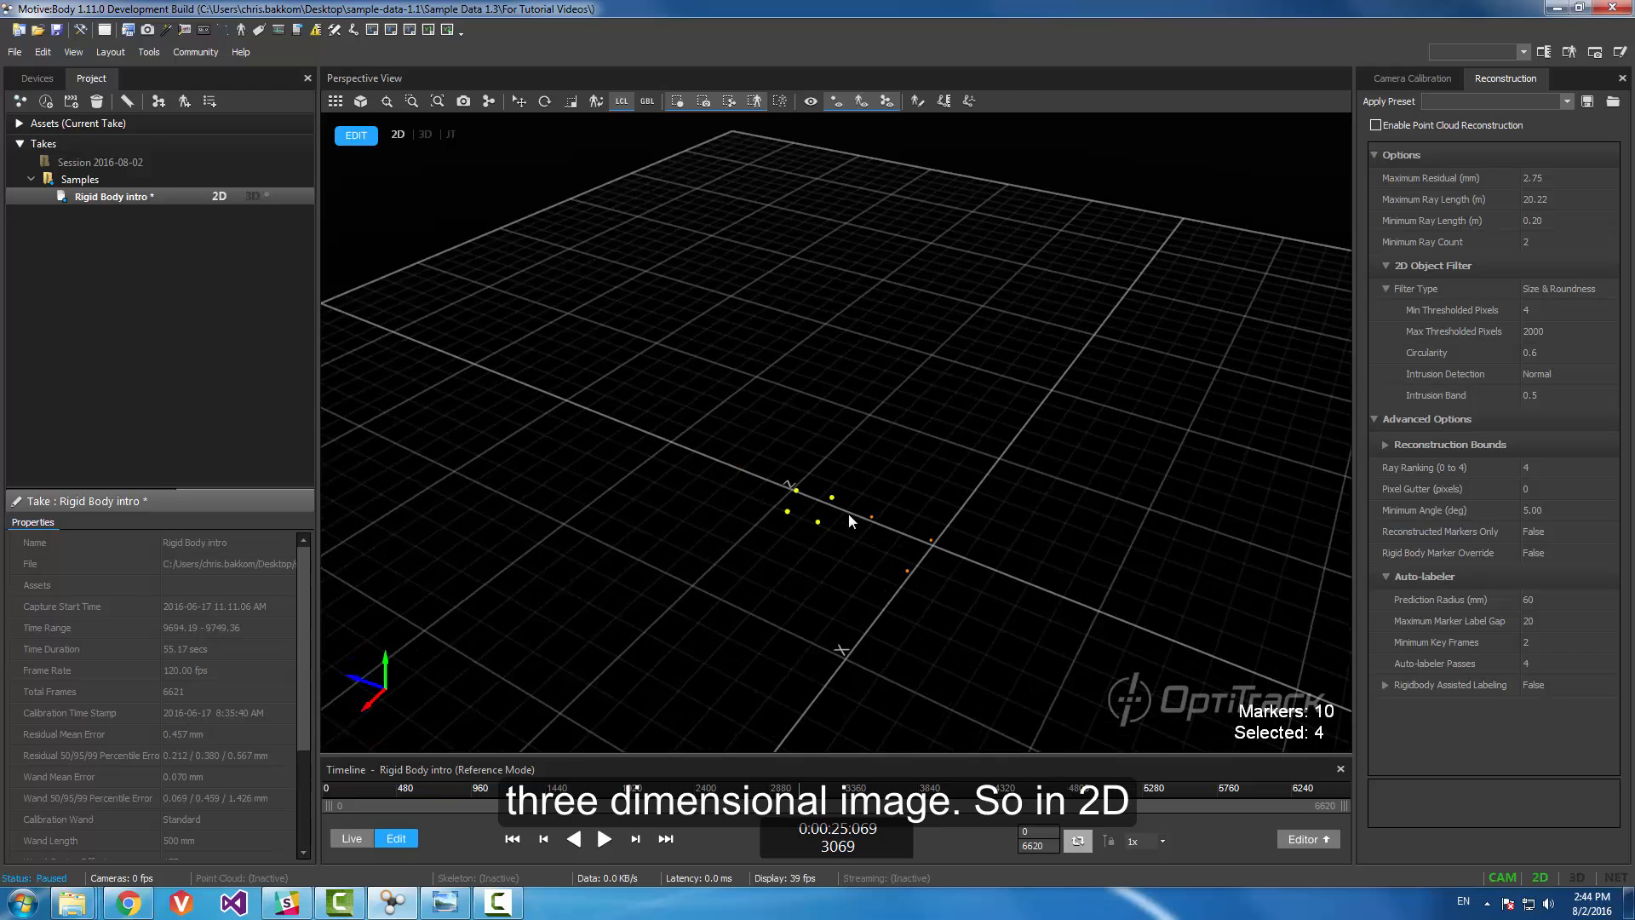
{"action": "middle_click_drag", "start_coordinate": [866, 524], "coordinate": [692, 512]}
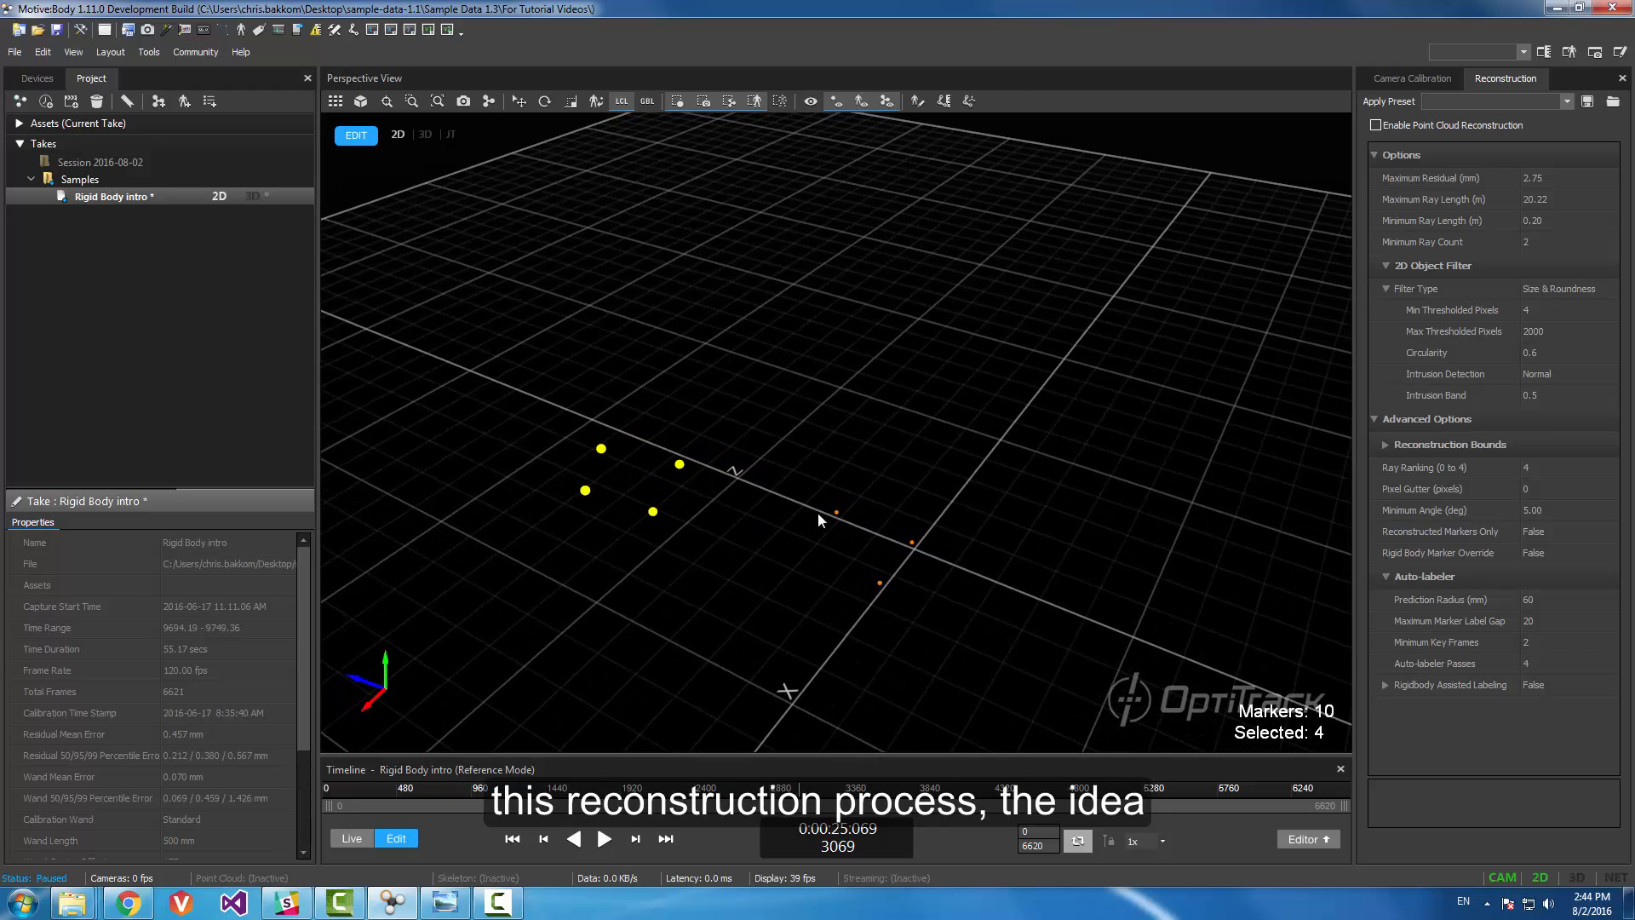
{"action": "right_click_drag", "start_coordinate": [818, 513], "coordinate": [669, 465]}
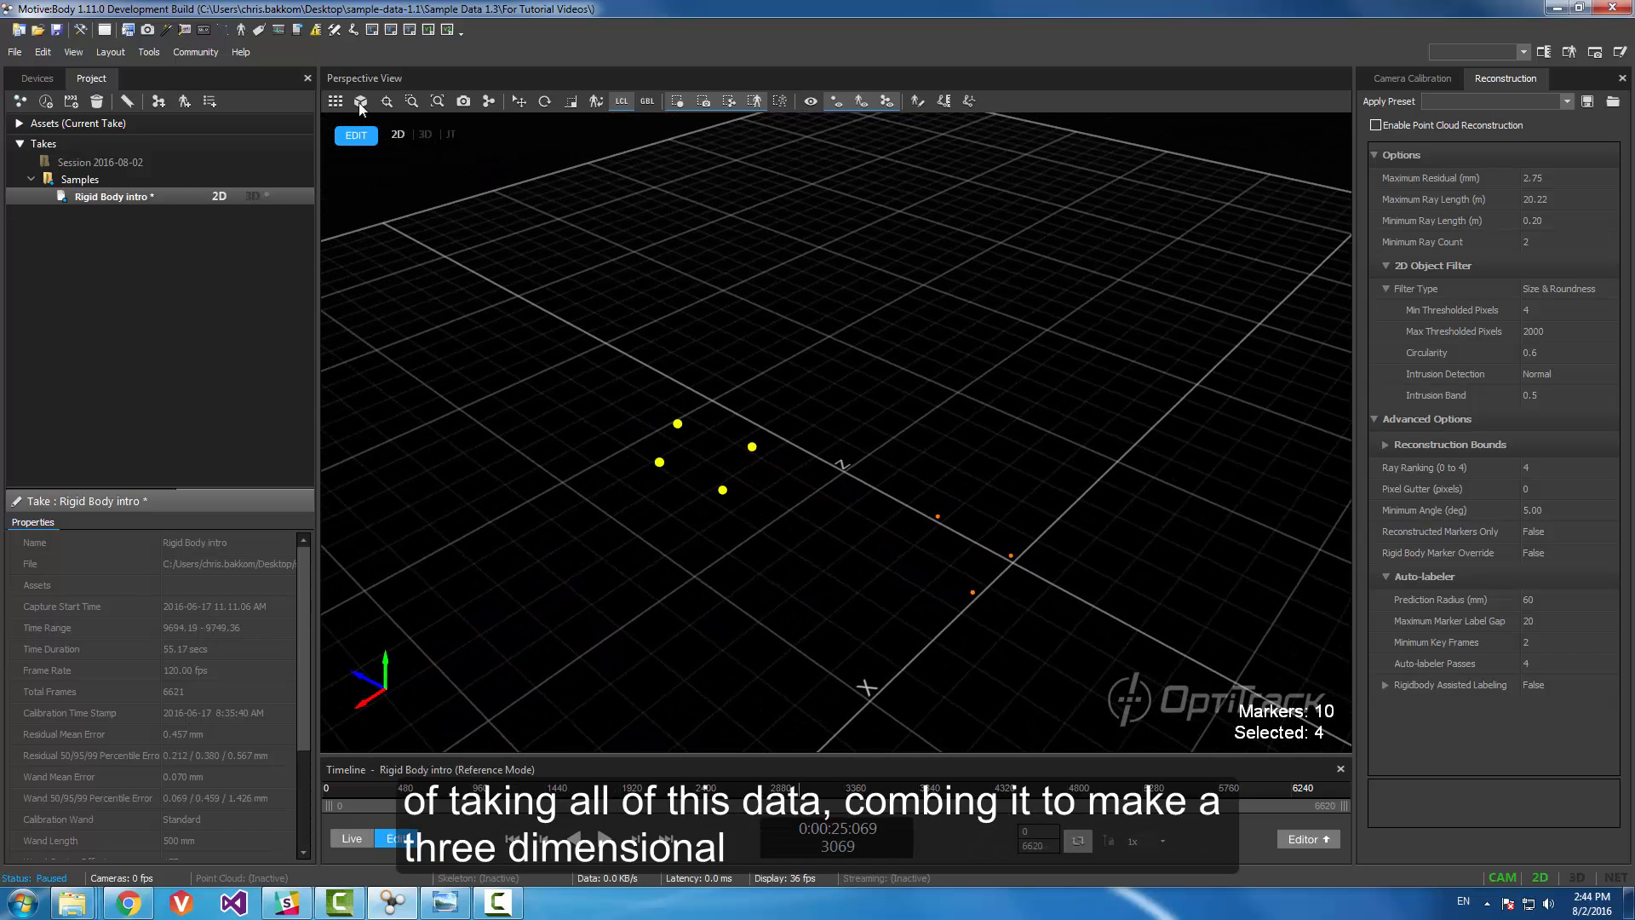
Step: Switch to the camera preview and back to the perspective view to compare the 2D data with the 3D markers
{"action": "left_click", "coordinate": [336, 102]}
{"action": "left_click", "coordinate": [360, 102]}
{"action": "right_click_drag", "start_coordinate": [787, 482], "coordinate": [862, 485]}
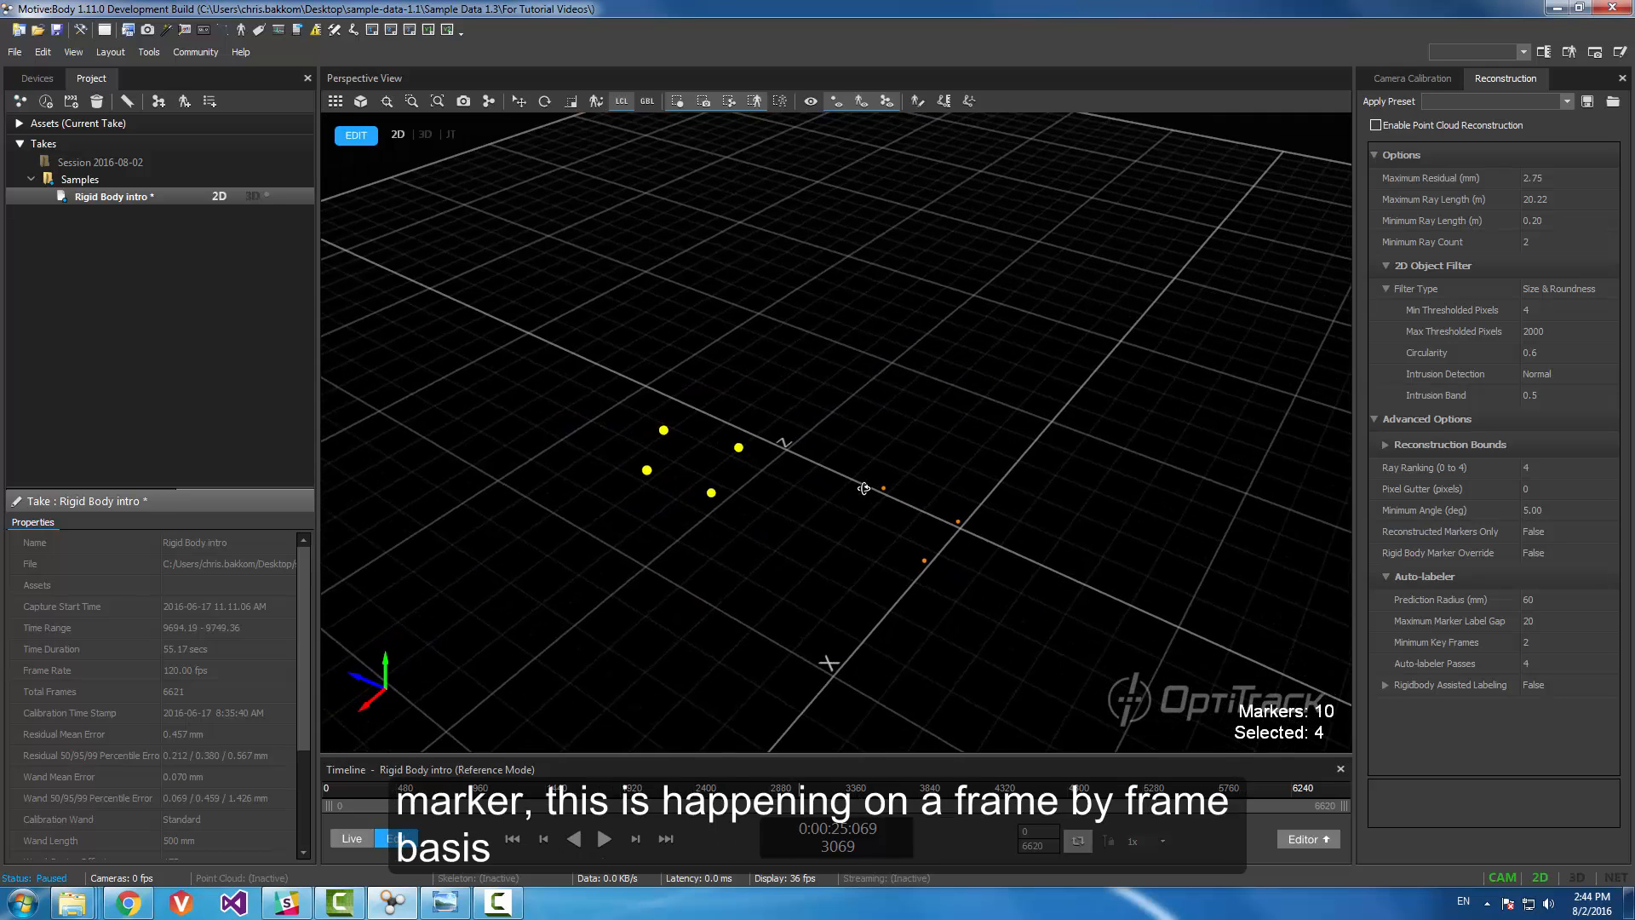
Step: Switch the Rigid Body intro take to 3D data and inspect its recorded markers in the perspective view
{"action": "left_click", "coordinate": [257, 198]}
{"action": "right_click_drag", "start_coordinate": [914, 472], "coordinate": [667, 519]}
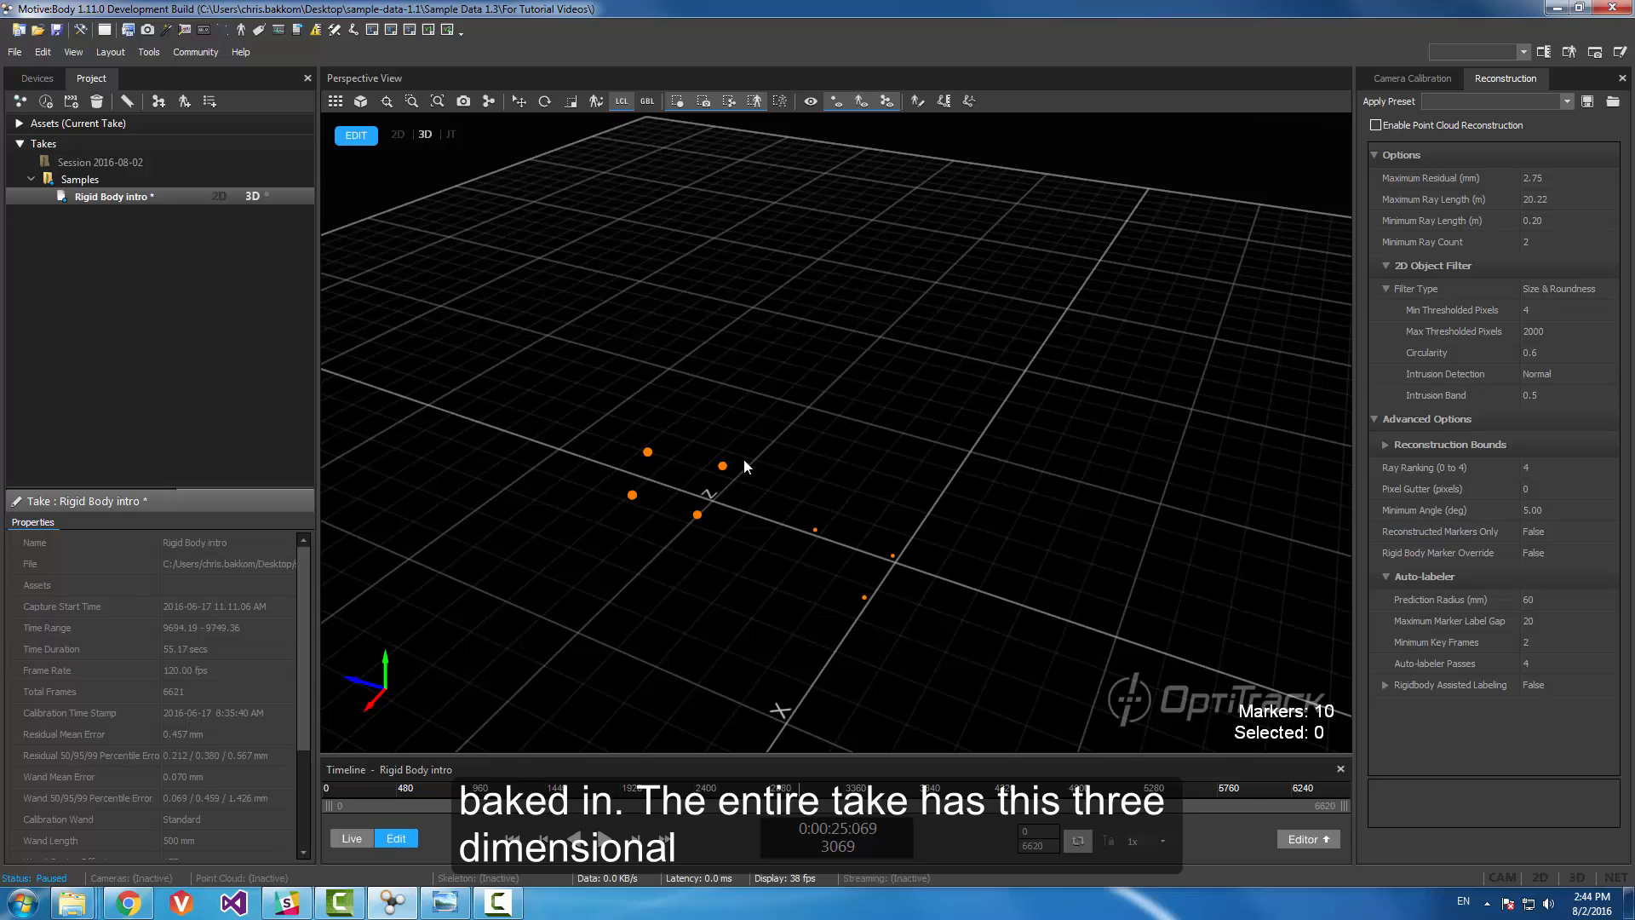
{"action": "scroll", "coordinate": [718, 476], "scroll_direction": "up", "scroll_amount": 5}
{"action": "scroll", "coordinate": [733, 462], "scroll_direction": "down", "scroll_amount": 3}
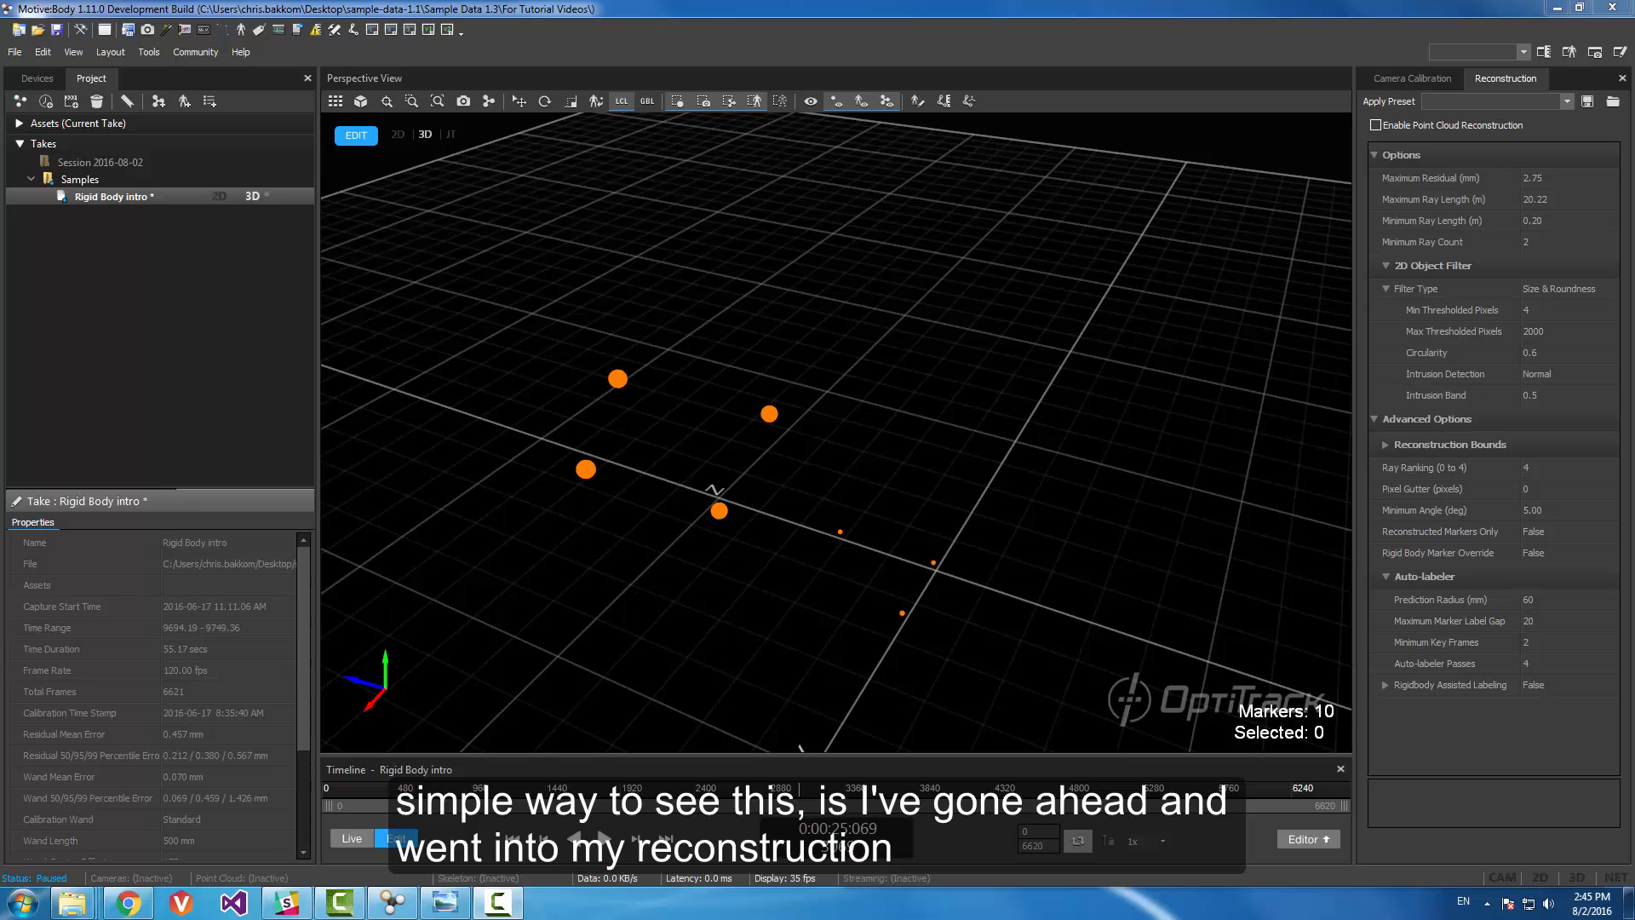
Step: Toggle Enable Point Cloud Reconstruction on and off again, and set the take to 2D data
{"action": "left_click", "coordinate": [1374, 126]}
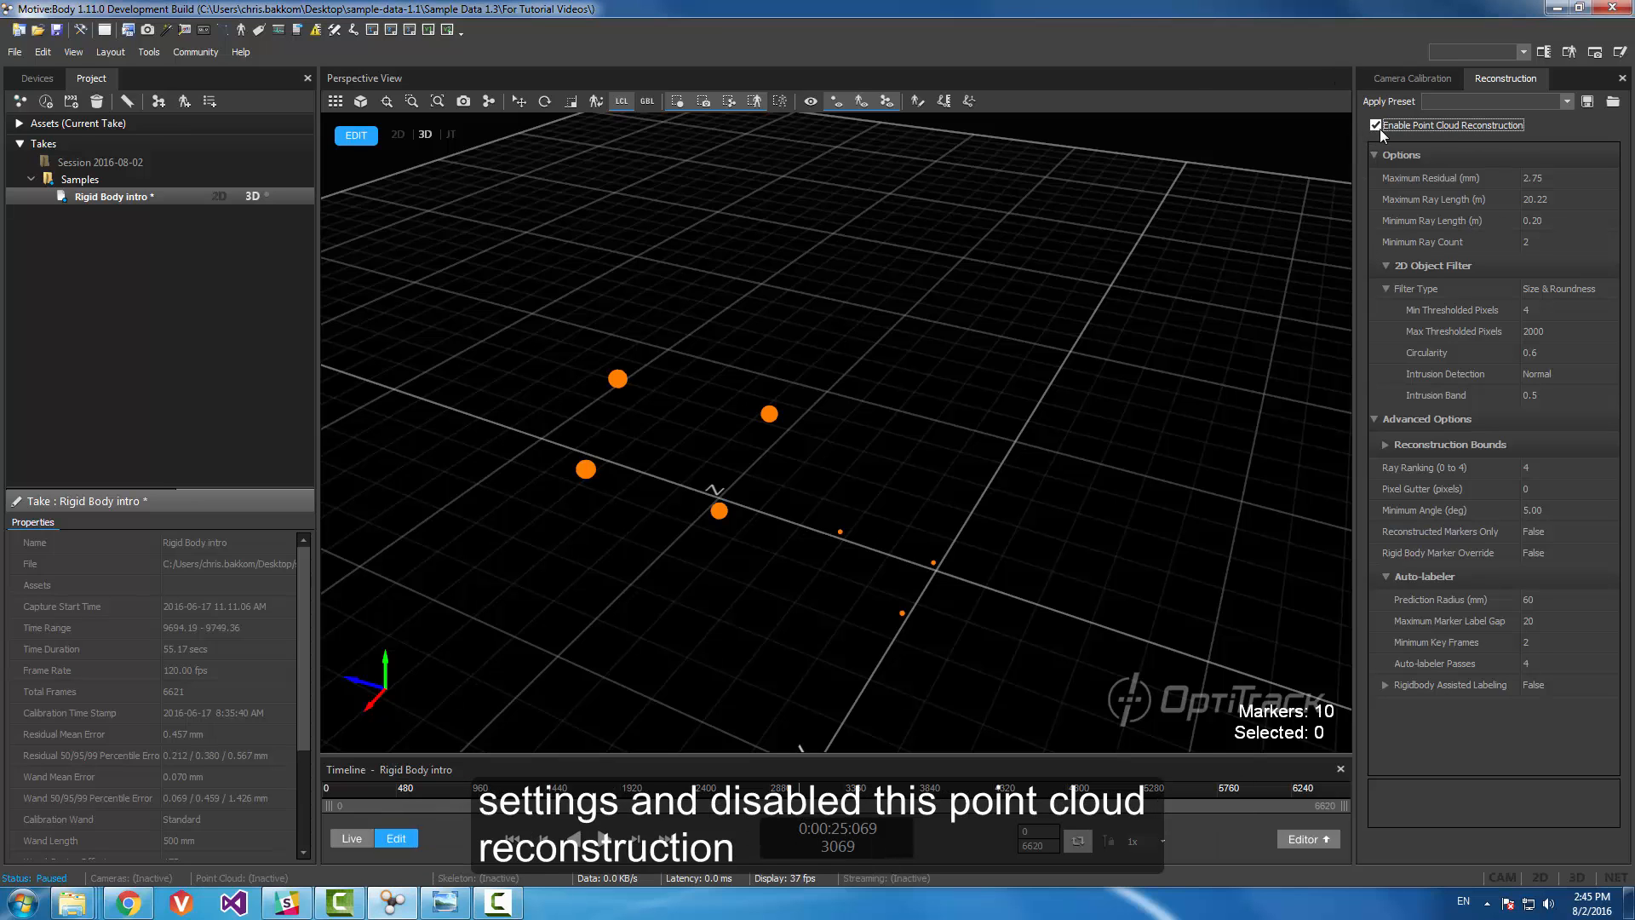
{"action": "left_click", "coordinate": [1374, 126]}
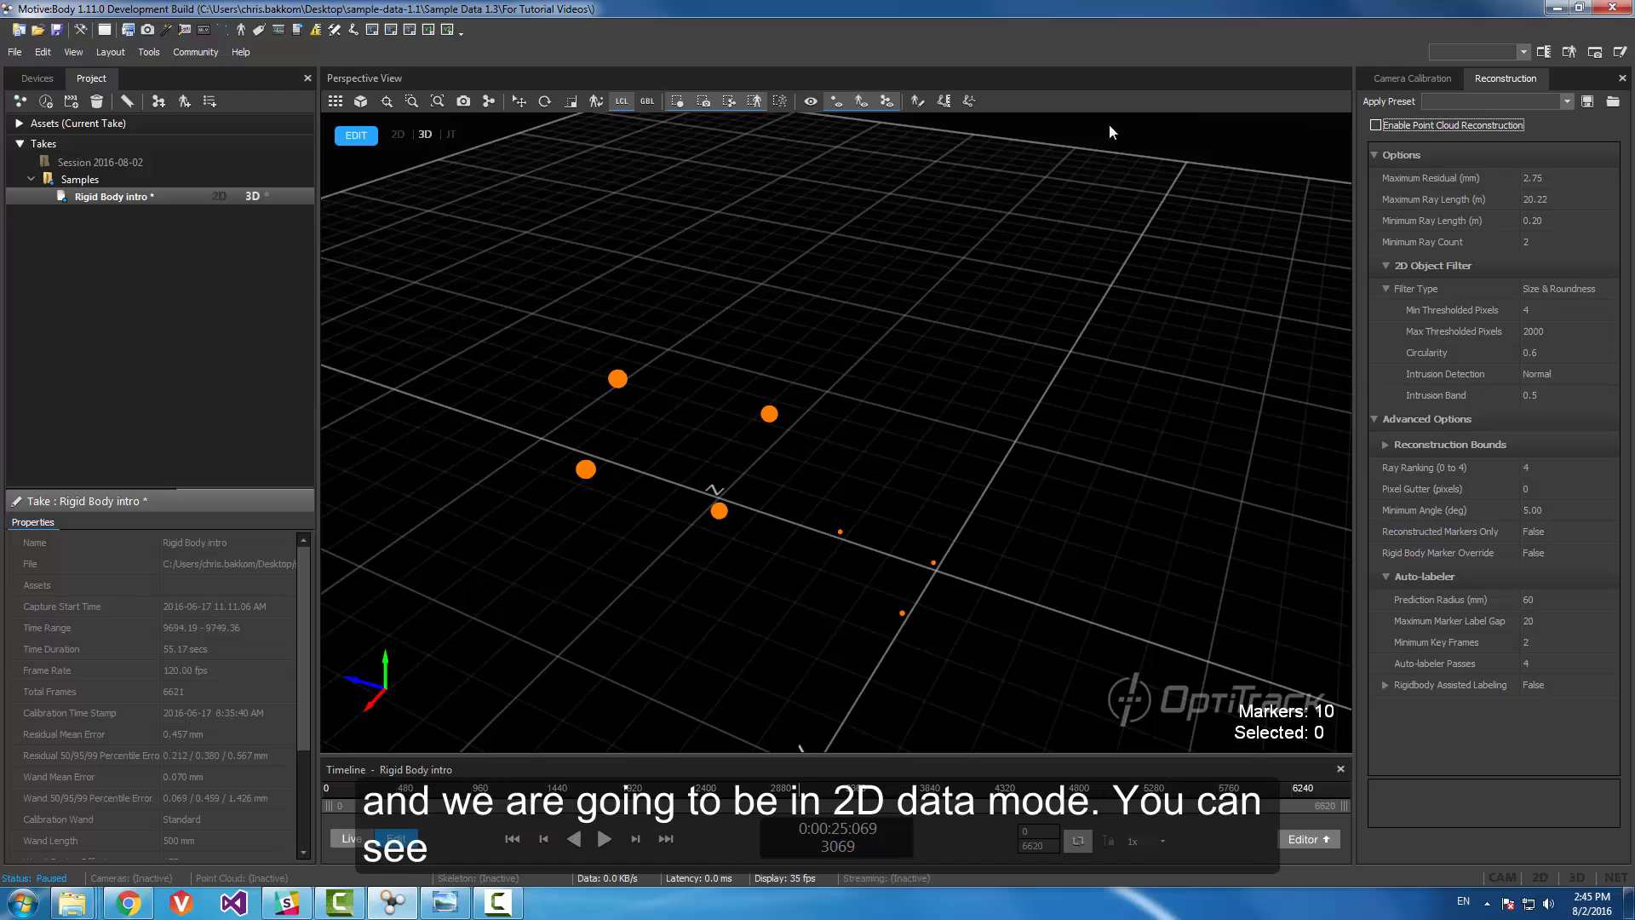
{"action": "left_click", "coordinate": [219, 196]}
{"action": "right_click_drag", "start_coordinate": [791, 393], "coordinate": [778, 395]}
{"action": "scroll", "coordinate": [779, 395], "scroll_direction": "down", "scroll_amount": 3}
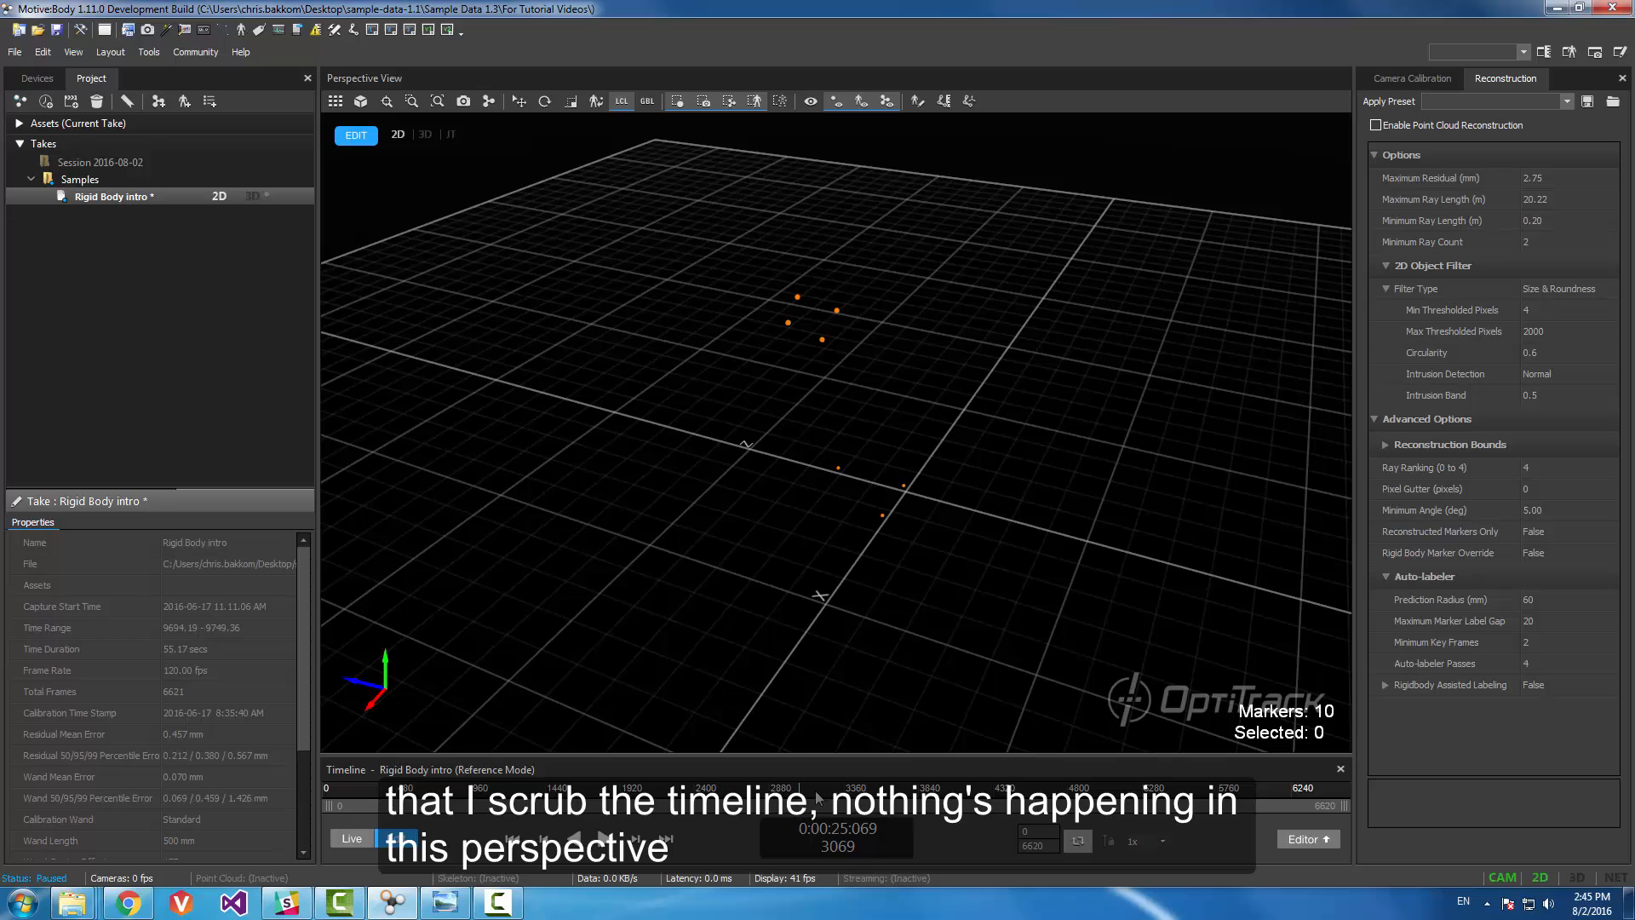
Step: Scrub the Rigid Body intro take in 2D mode and compare marker movement between the perspective view and the camera preview
{"action": "left_click_drag", "start_coordinate": [815, 790], "coordinate": [892, 806]}
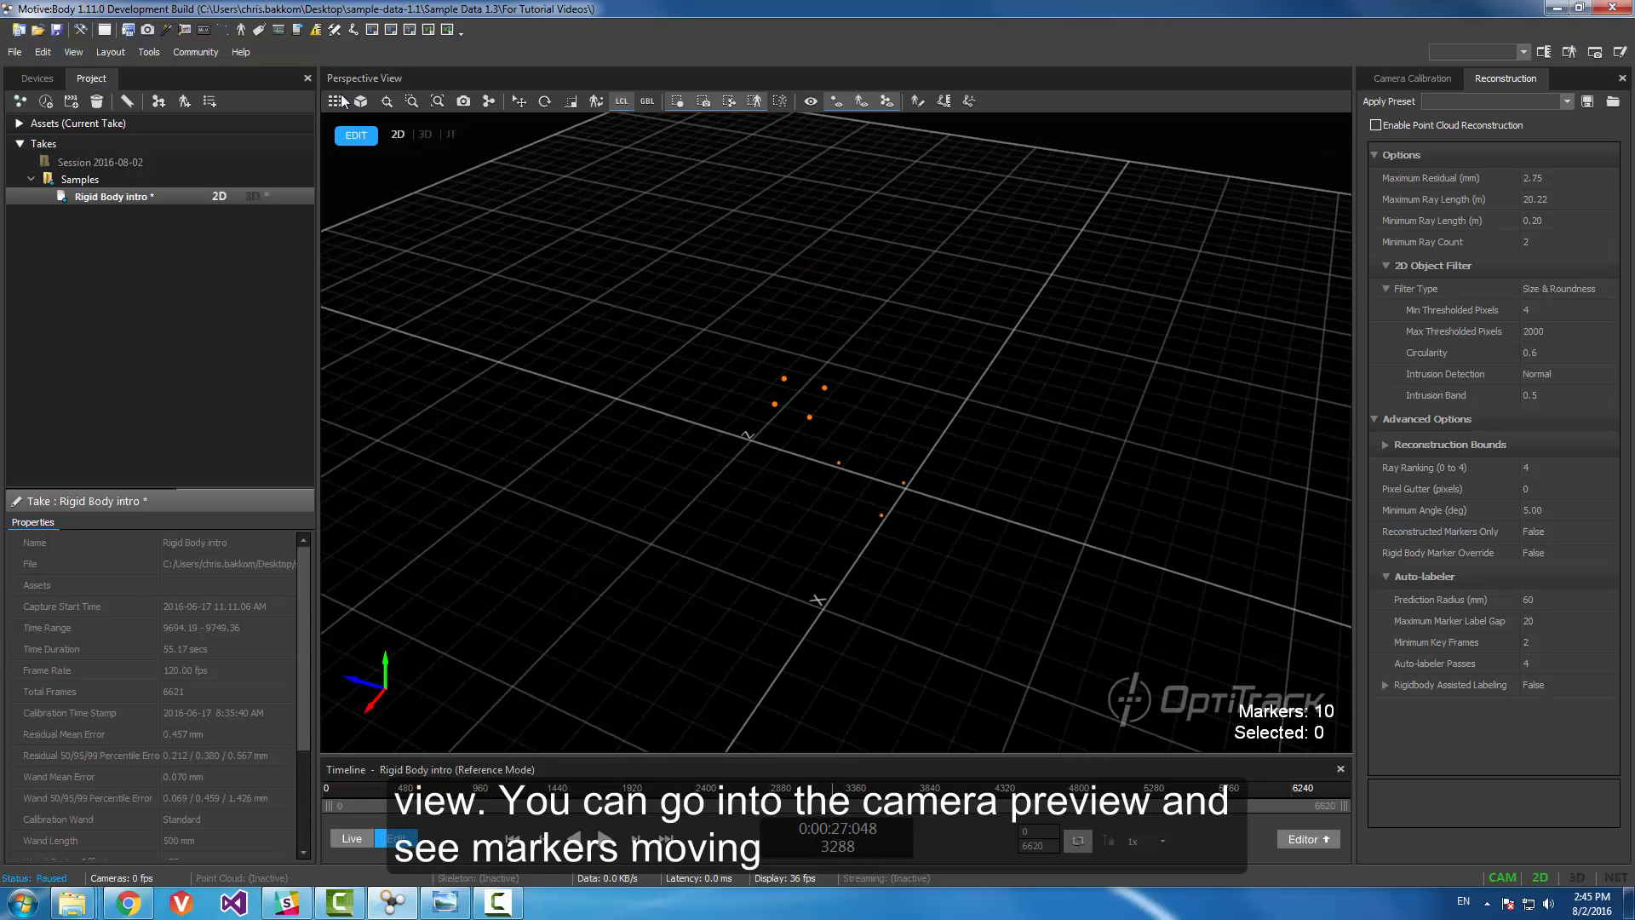
{"action": "left_click", "coordinate": [339, 101]}
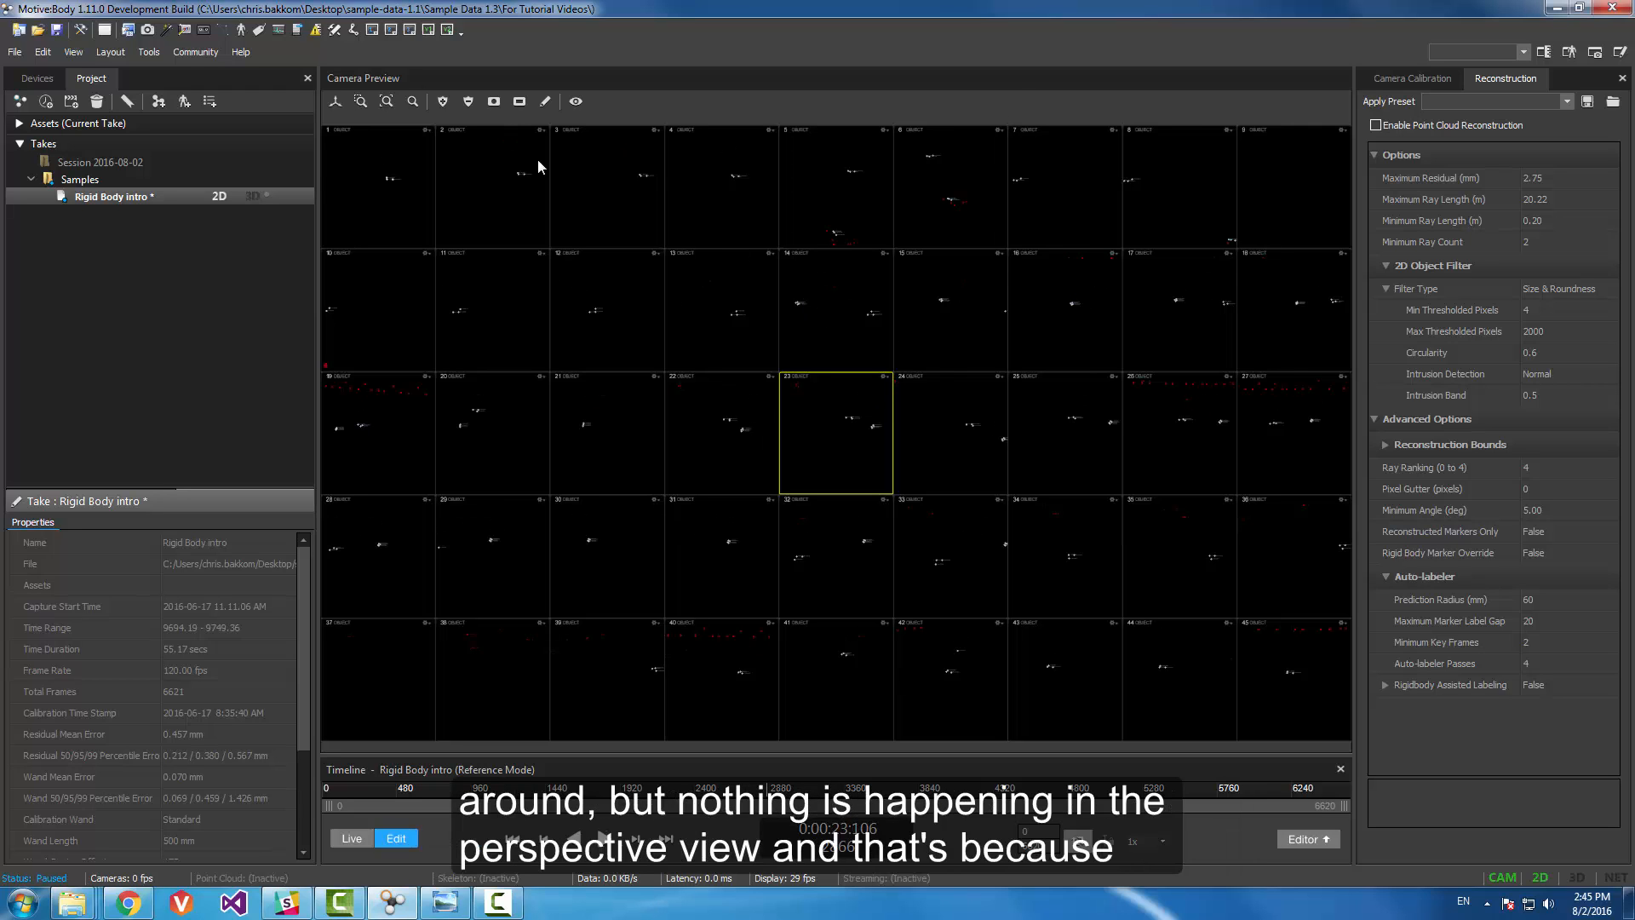
{"action": "left_click", "coordinate": [336, 101]}
{"action": "mouse_move", "coordinate": [765, 800]}
{"action": "left_mouse_down"}
{"action": "mouse_move", "coordinate": [751, 801]}
{"action": "mouse_move", "coordinate": [774, 800]}
{"action": "left_mouse_up"}
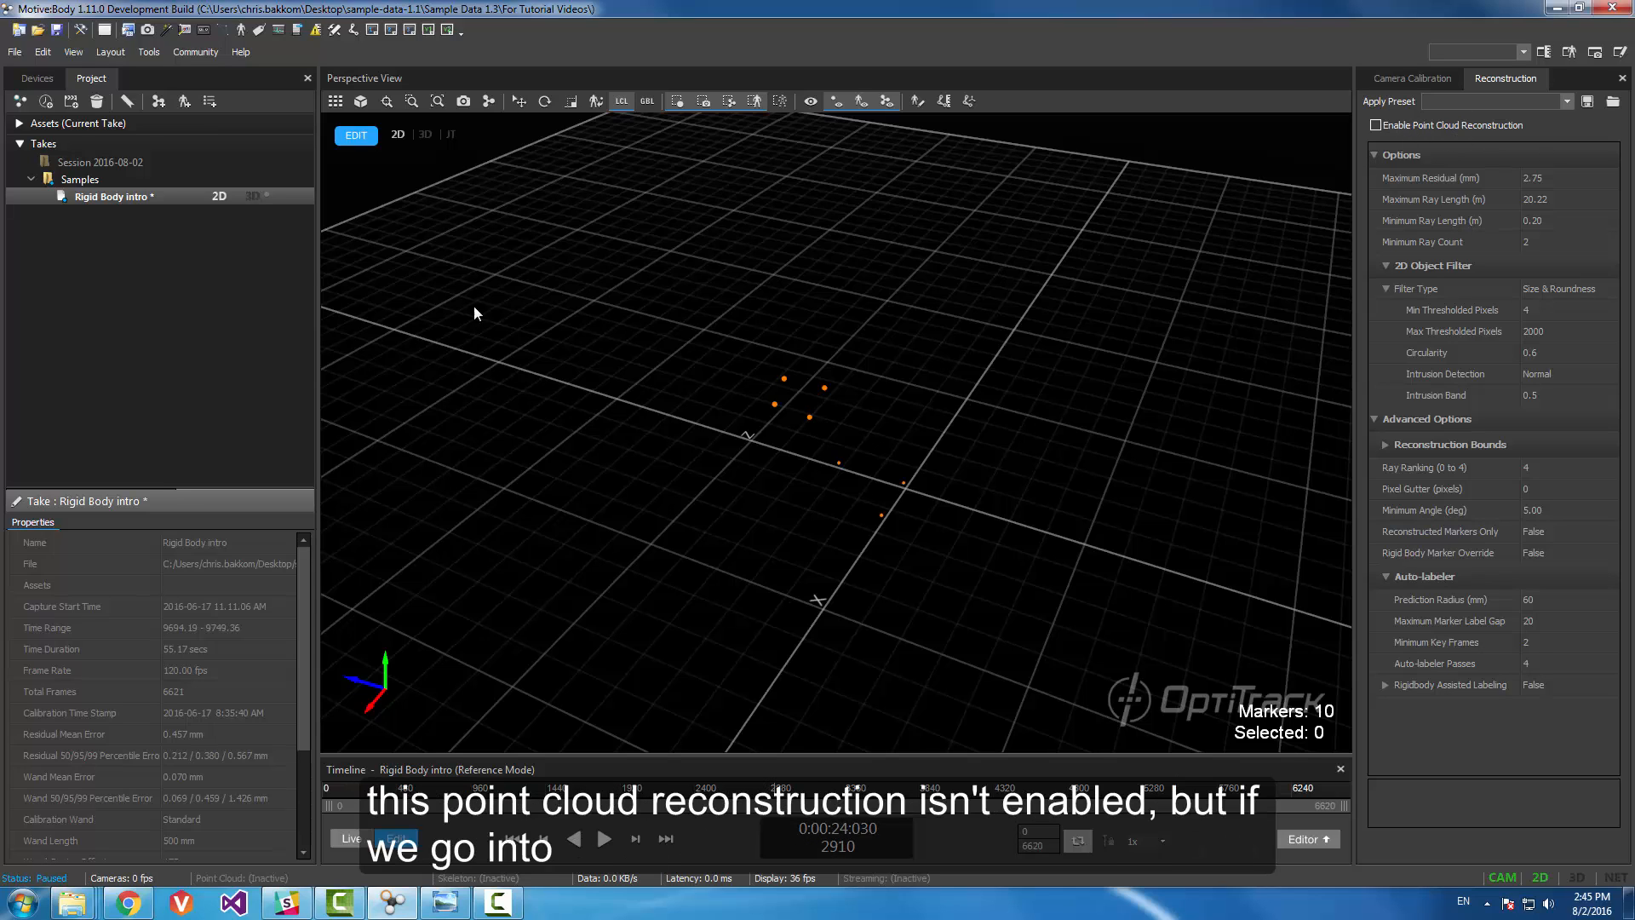
Step: Switch the take to 3D data, scrub through its recorded markers, and select the cluster of four markers
{"action": "left_click", "coordinate": [253, 197]}
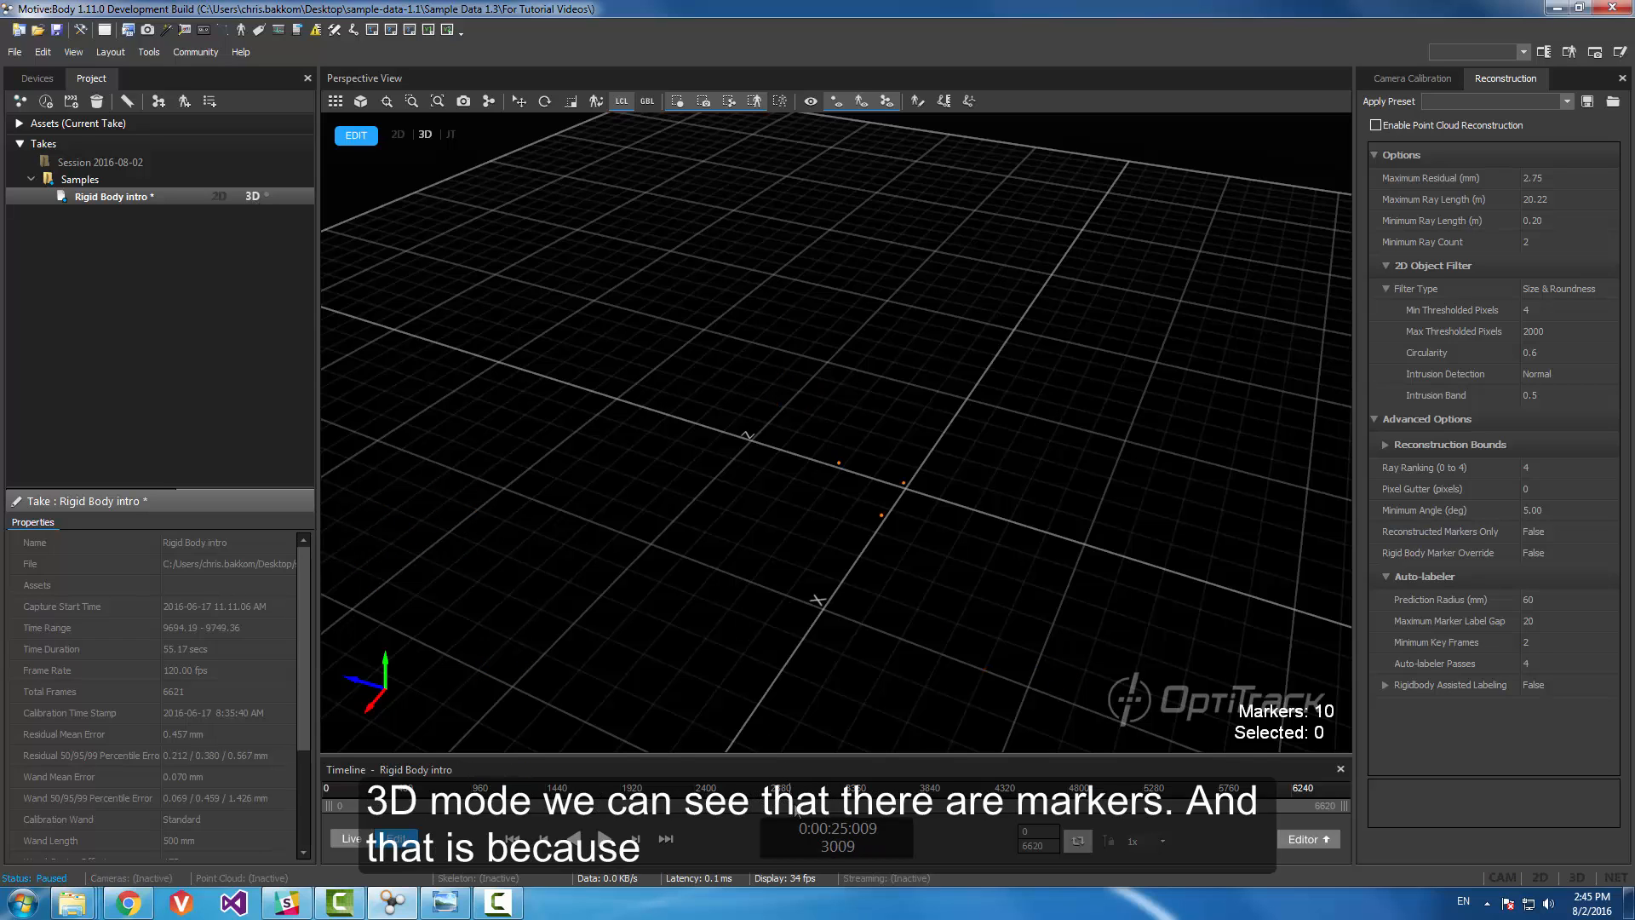
{"action": "left_click_drag", "start_coordinate": [820, 811], "coordinate": [797, 812]}
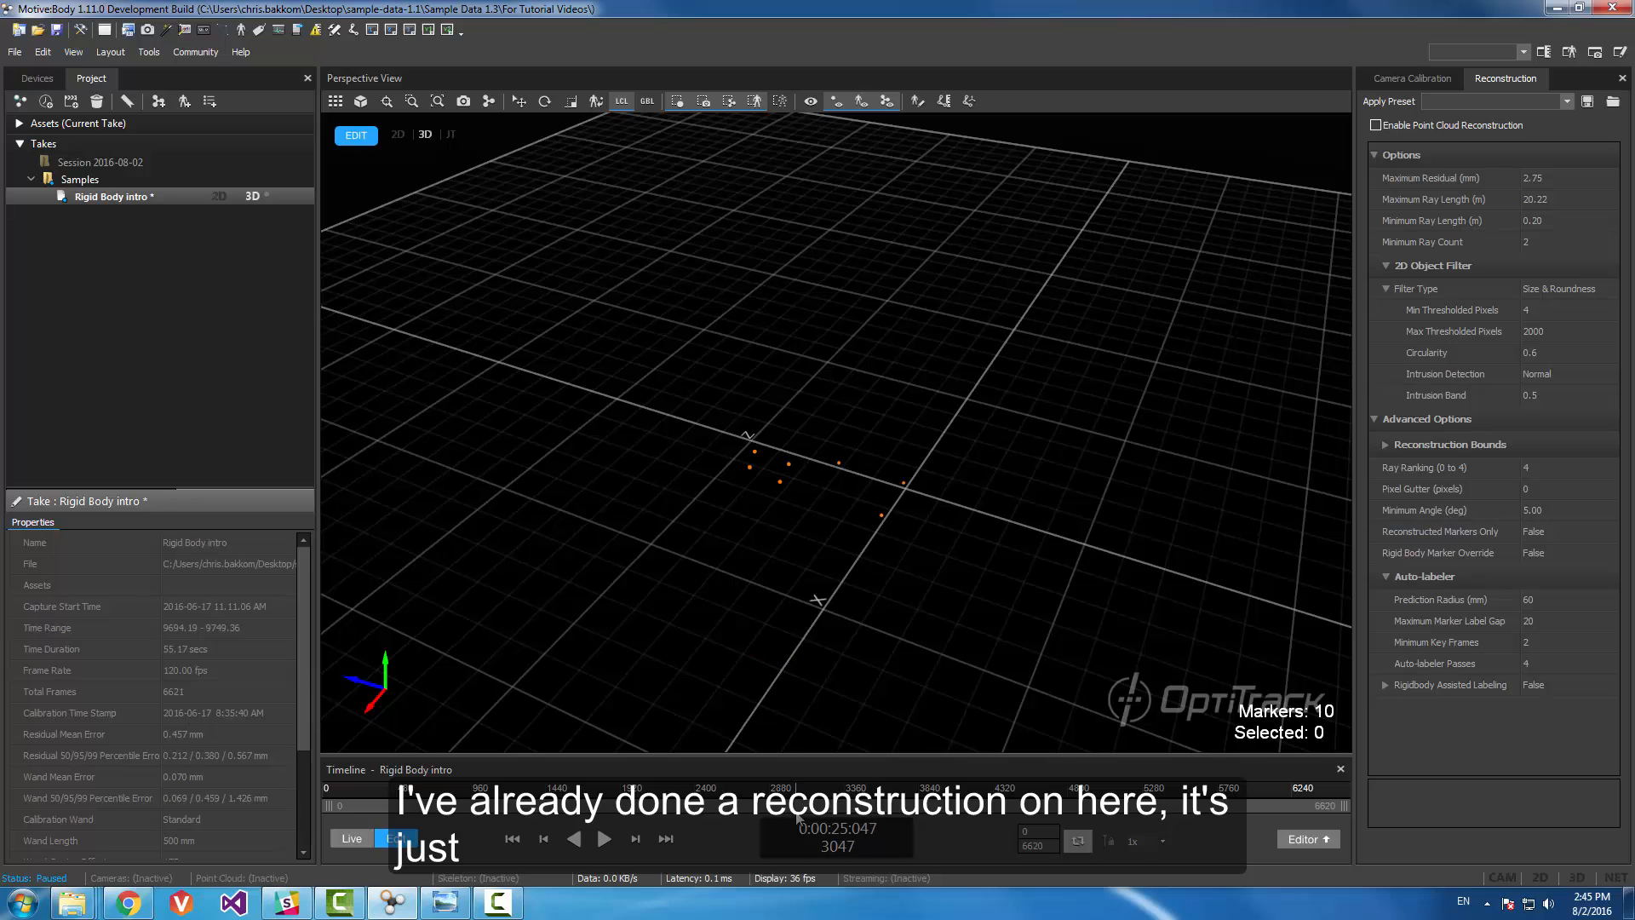
{"action": "right_click_drag", "start_coordinate": [882, 475], "coordinate": [777, 412]}
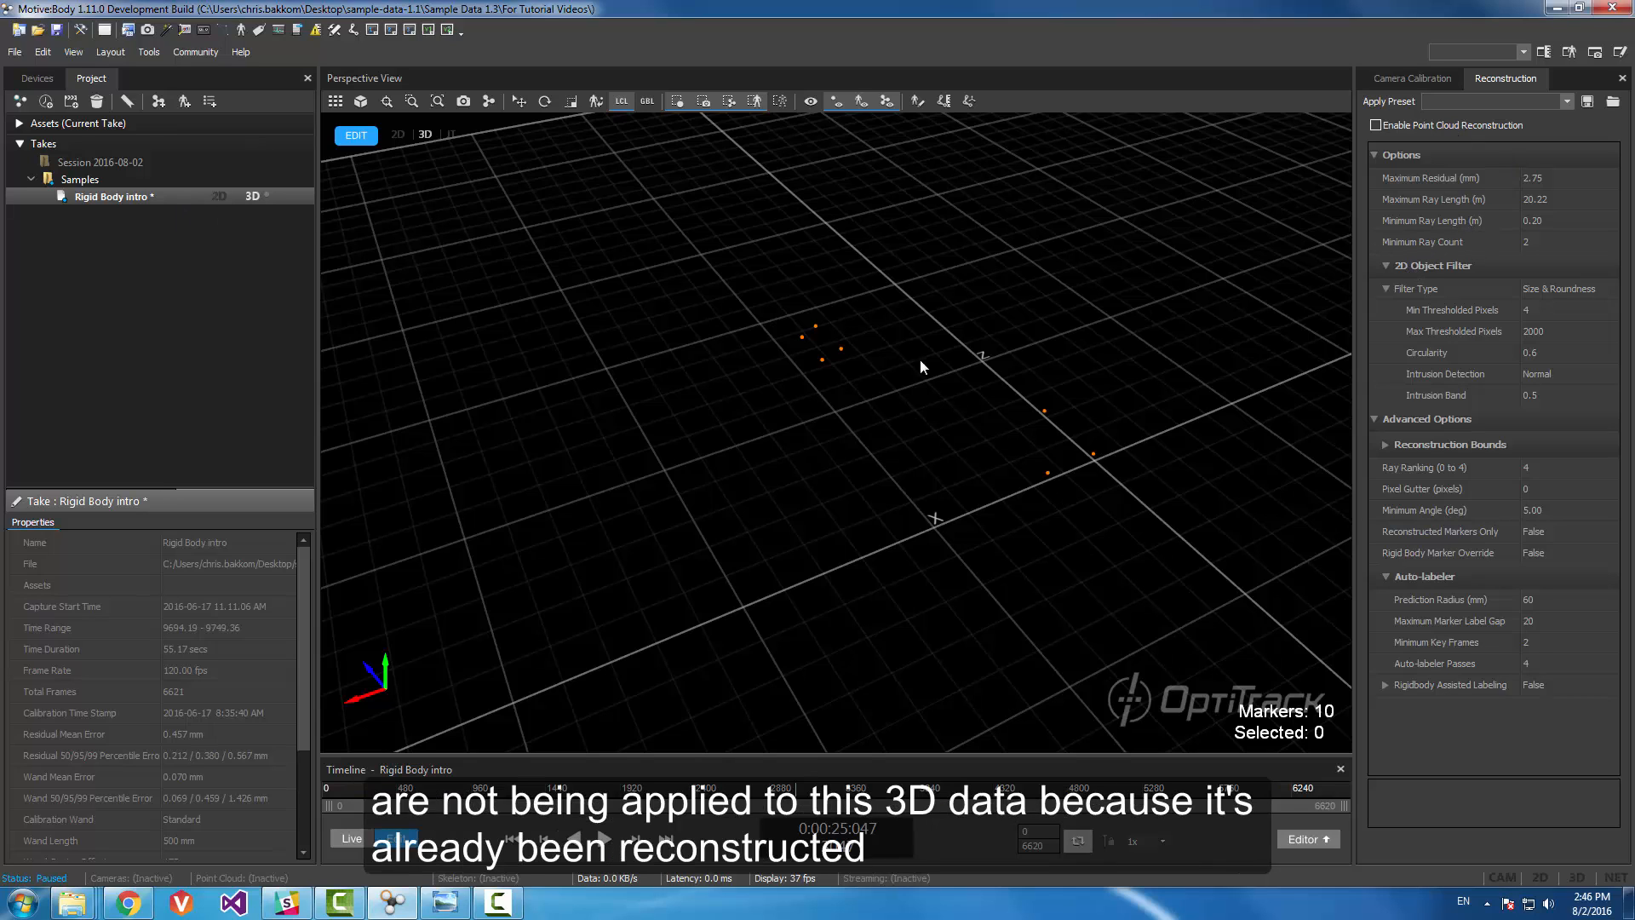
{"action": "left_click_drag", "start_coordinate": [929, 470], "coordinate": [764, 309]}
Step: Set the Rigid Body intro take back to 2D data and enable Point Cloud Reconstruction
{"action": "left_click", "coordinate": [219, 197]}
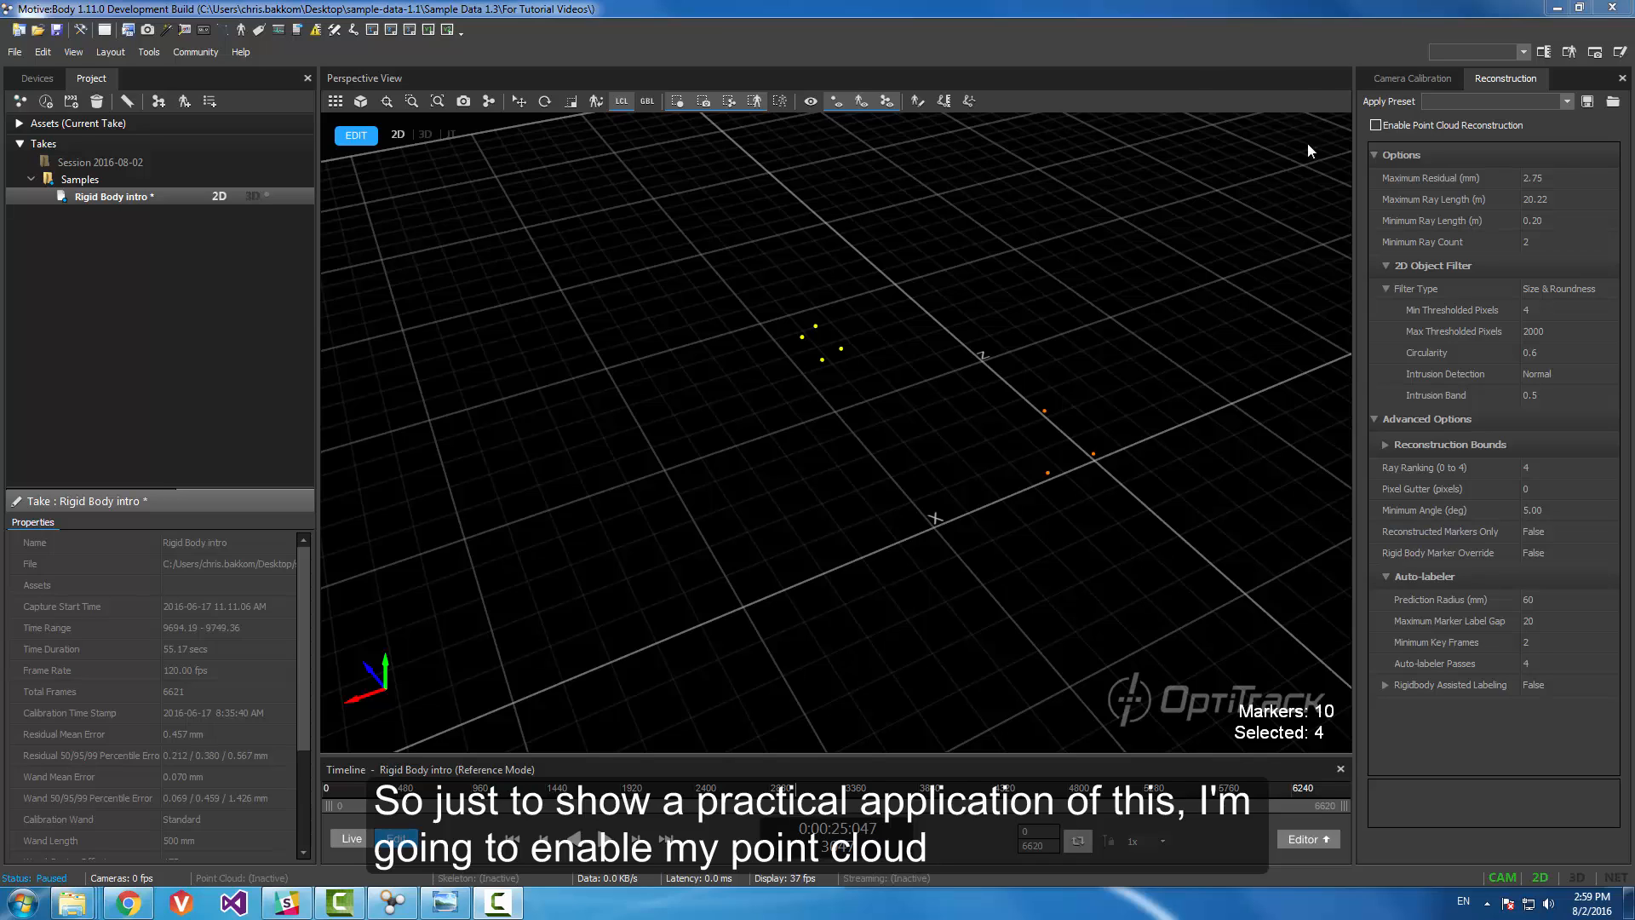
{"action": "left_click", "coordinate": [1375, 125]}
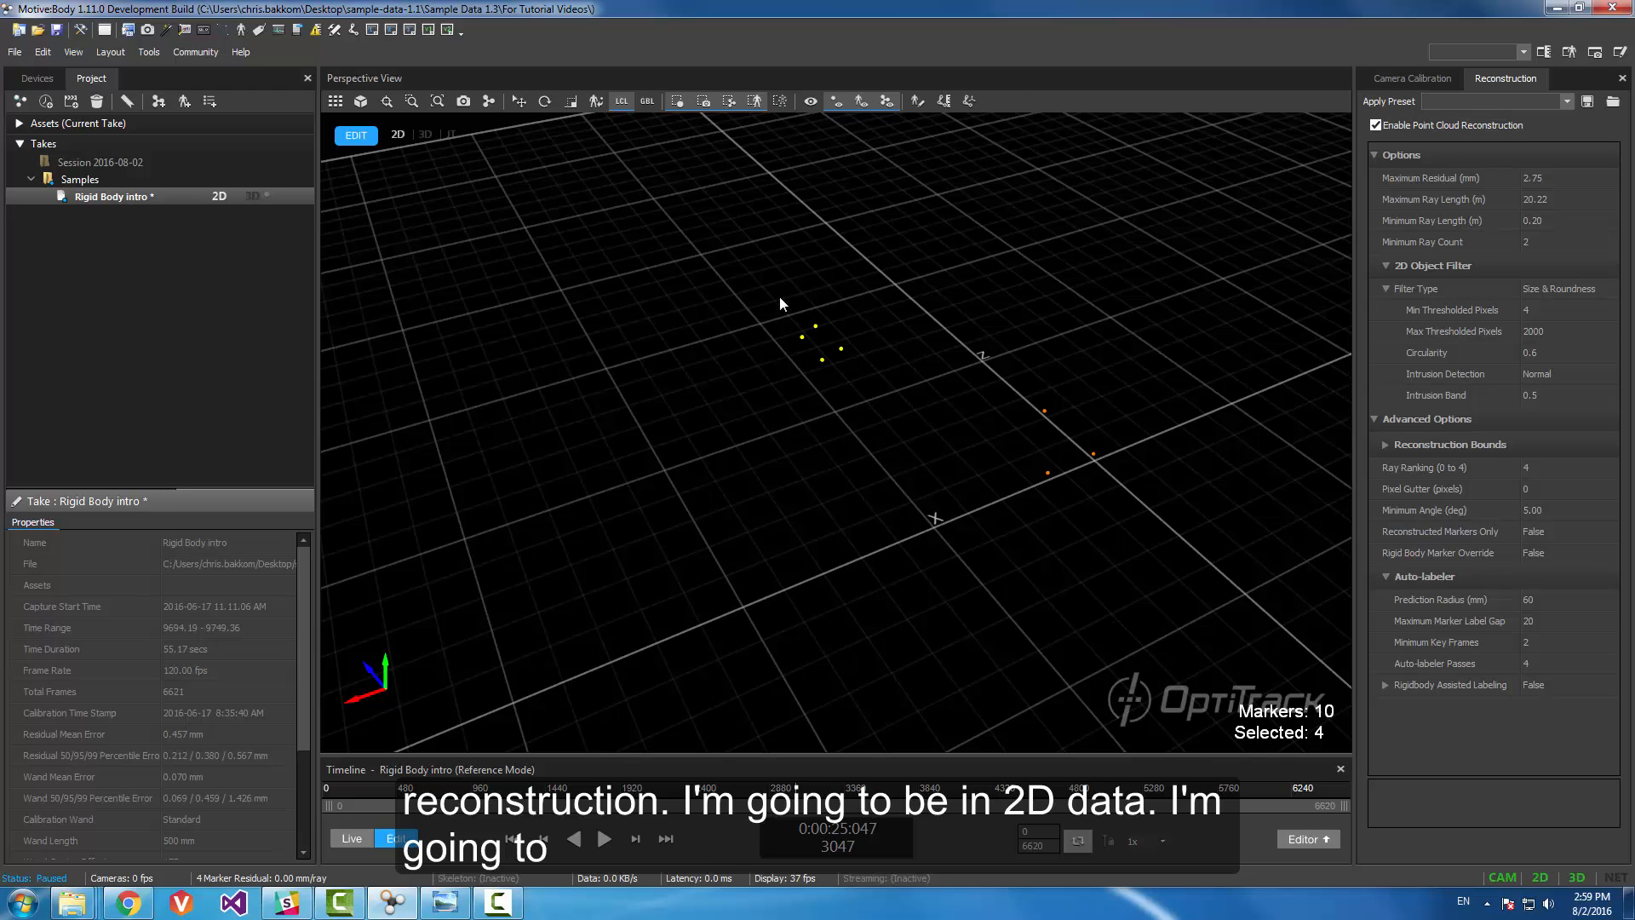
{"action": "right_click_drag", "start_coordinate": [1146, 213], "coordinate": [1056, 240]}
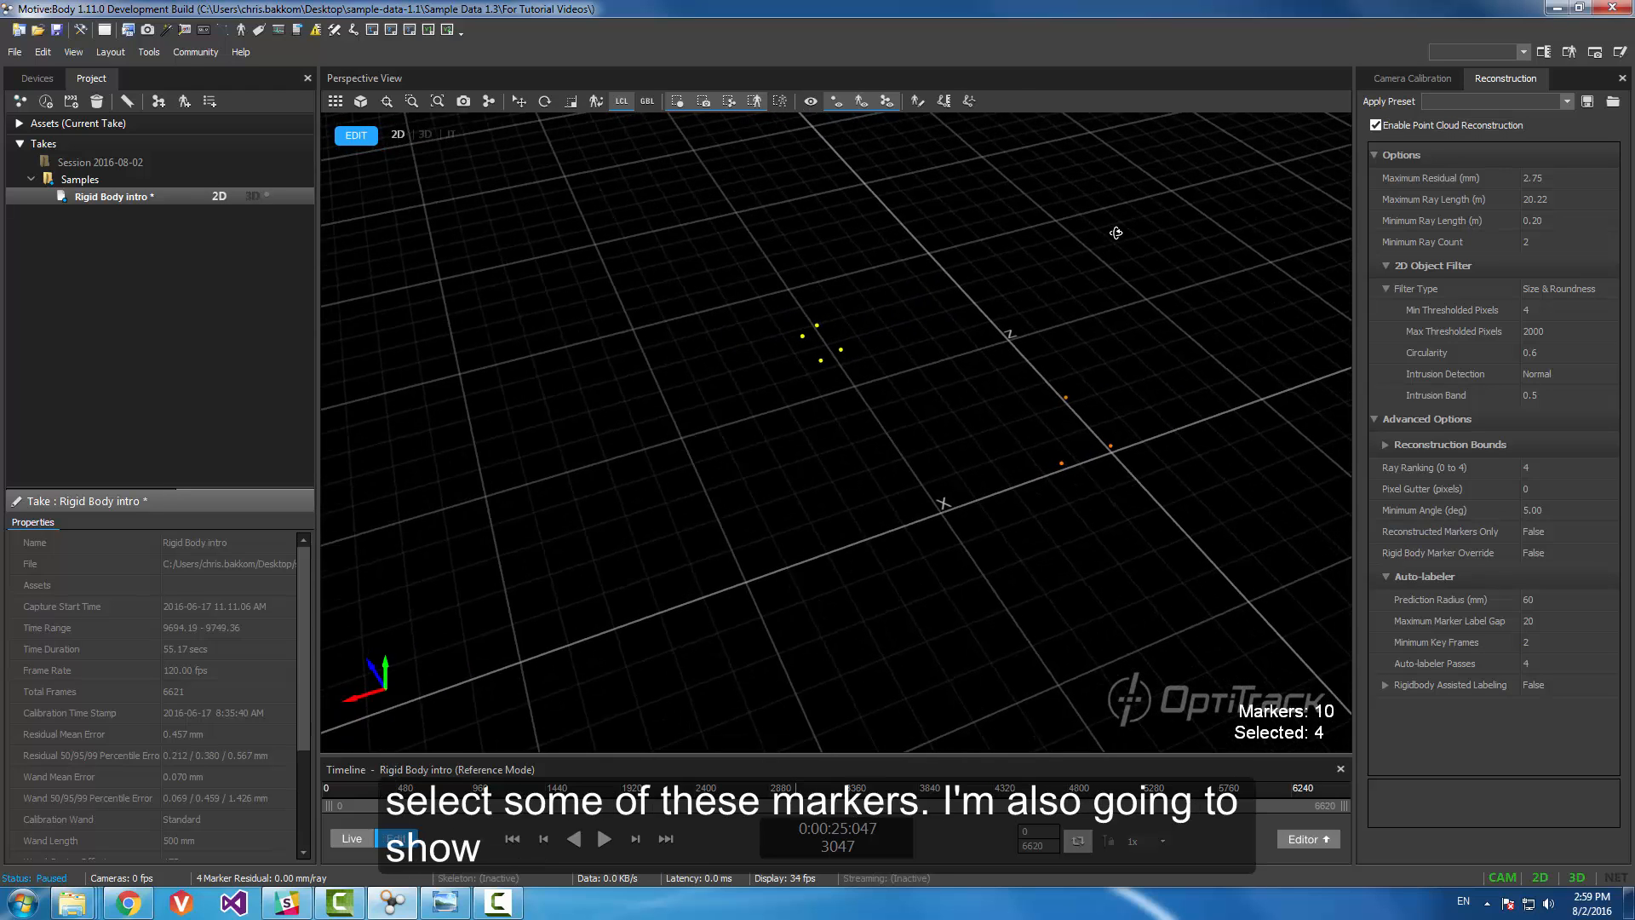
Step: Turn off Tracked Rays in the perspective view and advance the take five frames to frame 3052
{"action": "left_click", "coordinate": [813, 100]}
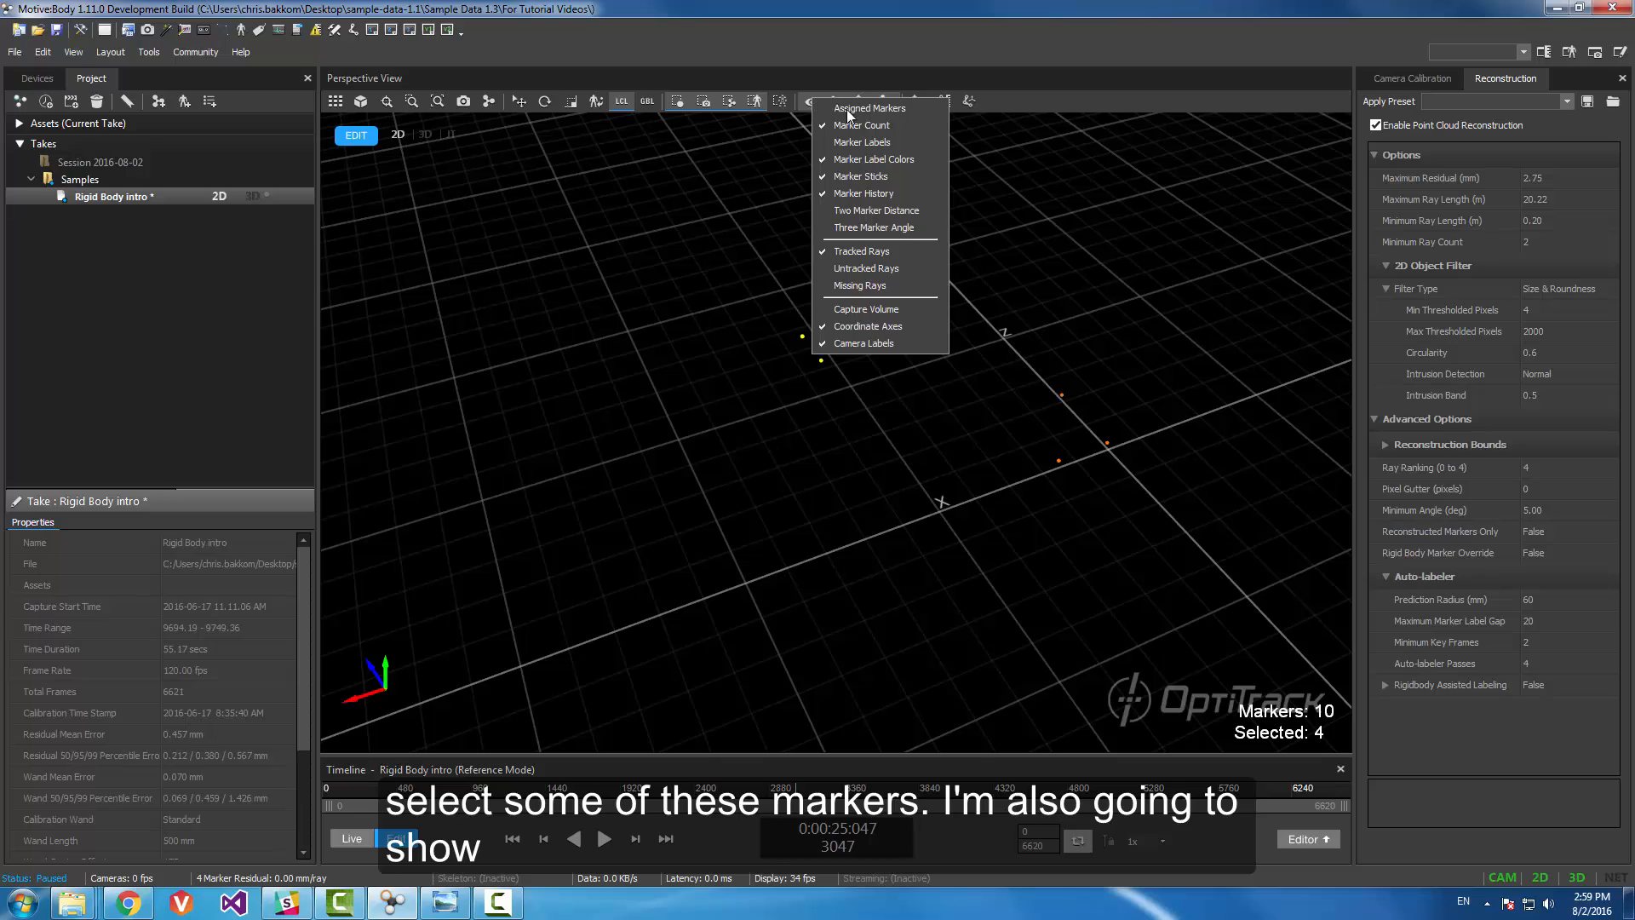
{"action": "left_click", "coordinate": [901, 254]}
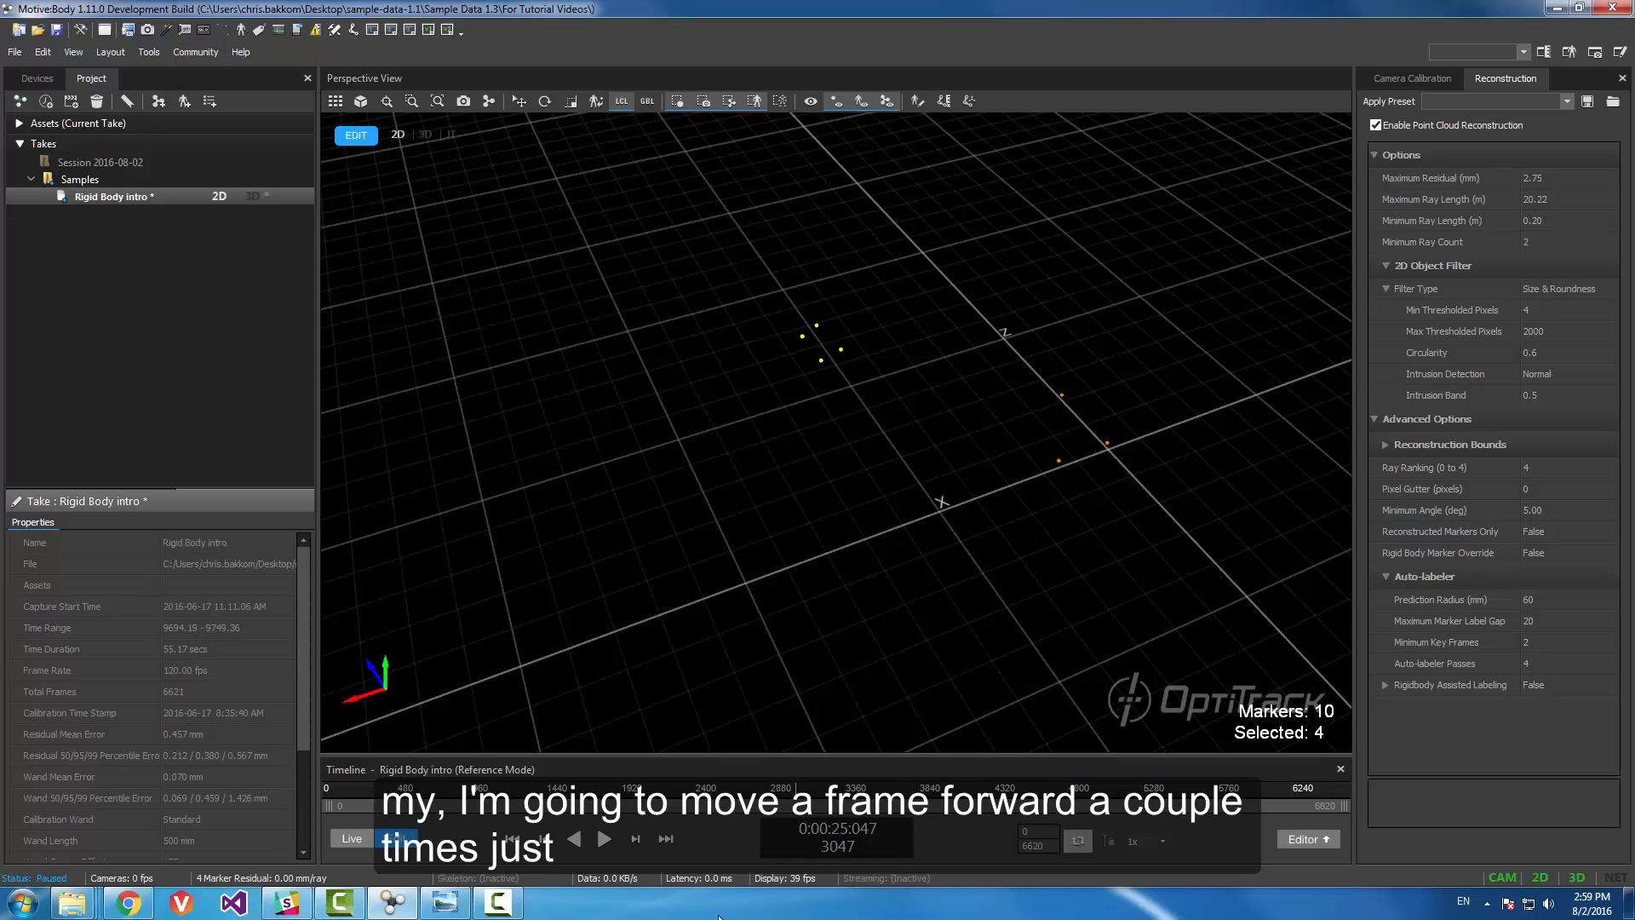
{"action": "left_click", "coordinate": [636, 839]}
{"action": "left_click", "coordinate": [636, 839]}
{"action": "left_click", "coordinate": [636, 839]}
{"action": "left_click", "coordinate": [636, 839]}
{"action": "left_click", "coordinate": [636, 839]}
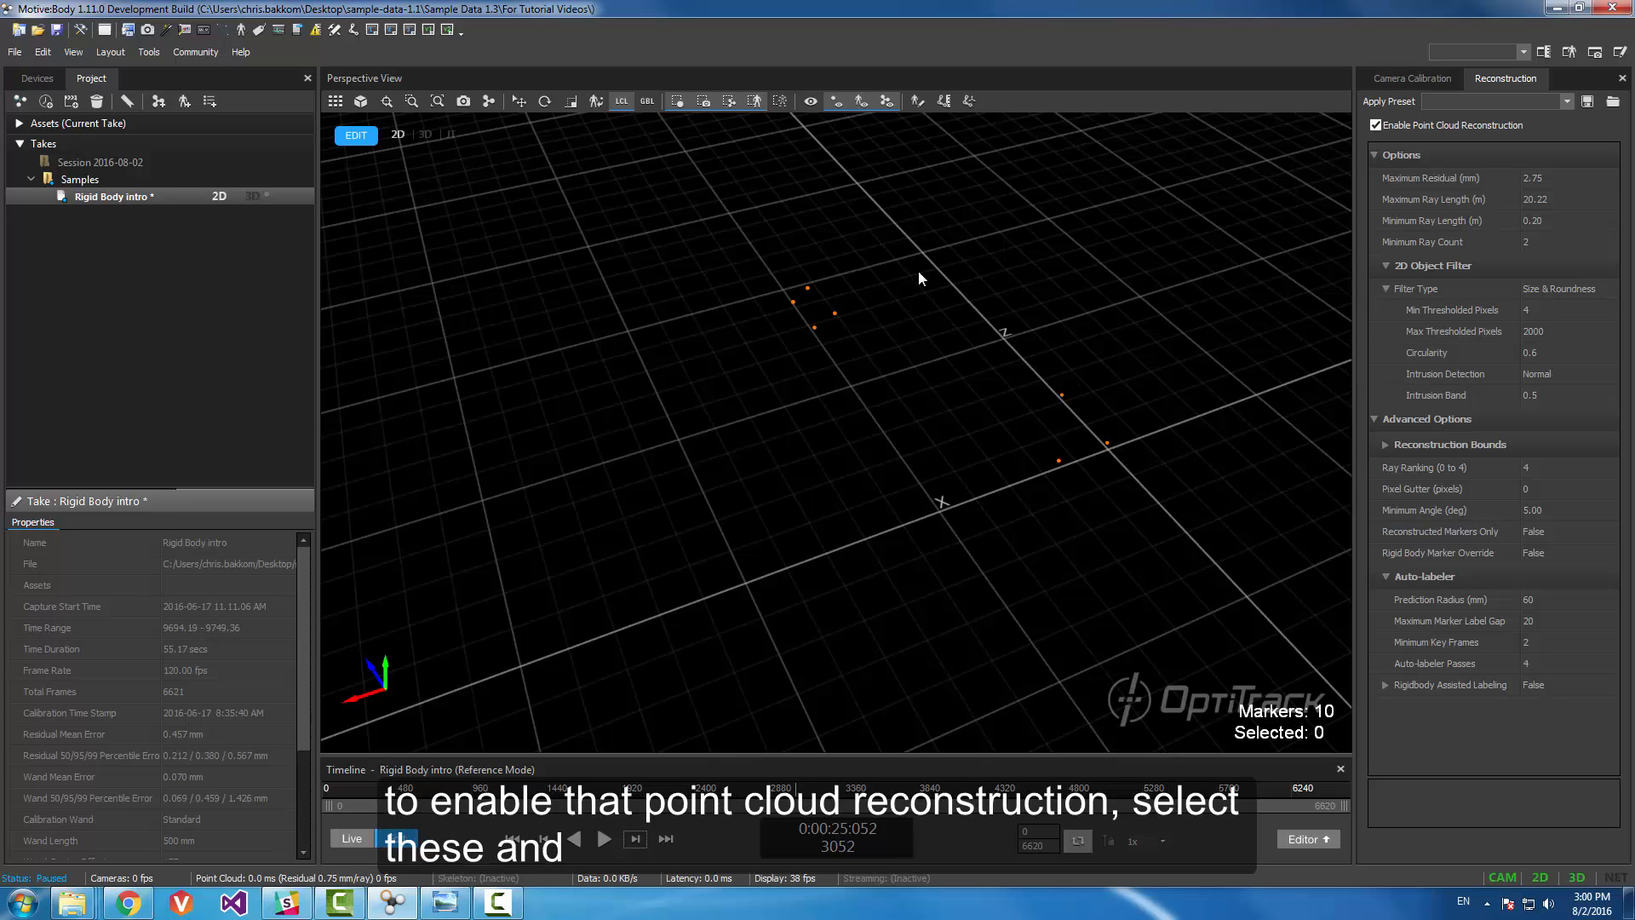
Step: Select the cluster of four markers and turn on Tracked Rays to show the cameras contributing to them
{"action": "left_click_drag", "start_coordinate": [693, 232], "coordinate": [936, 390]}
{"action": "left_click", "coordinate": [811, 102]}
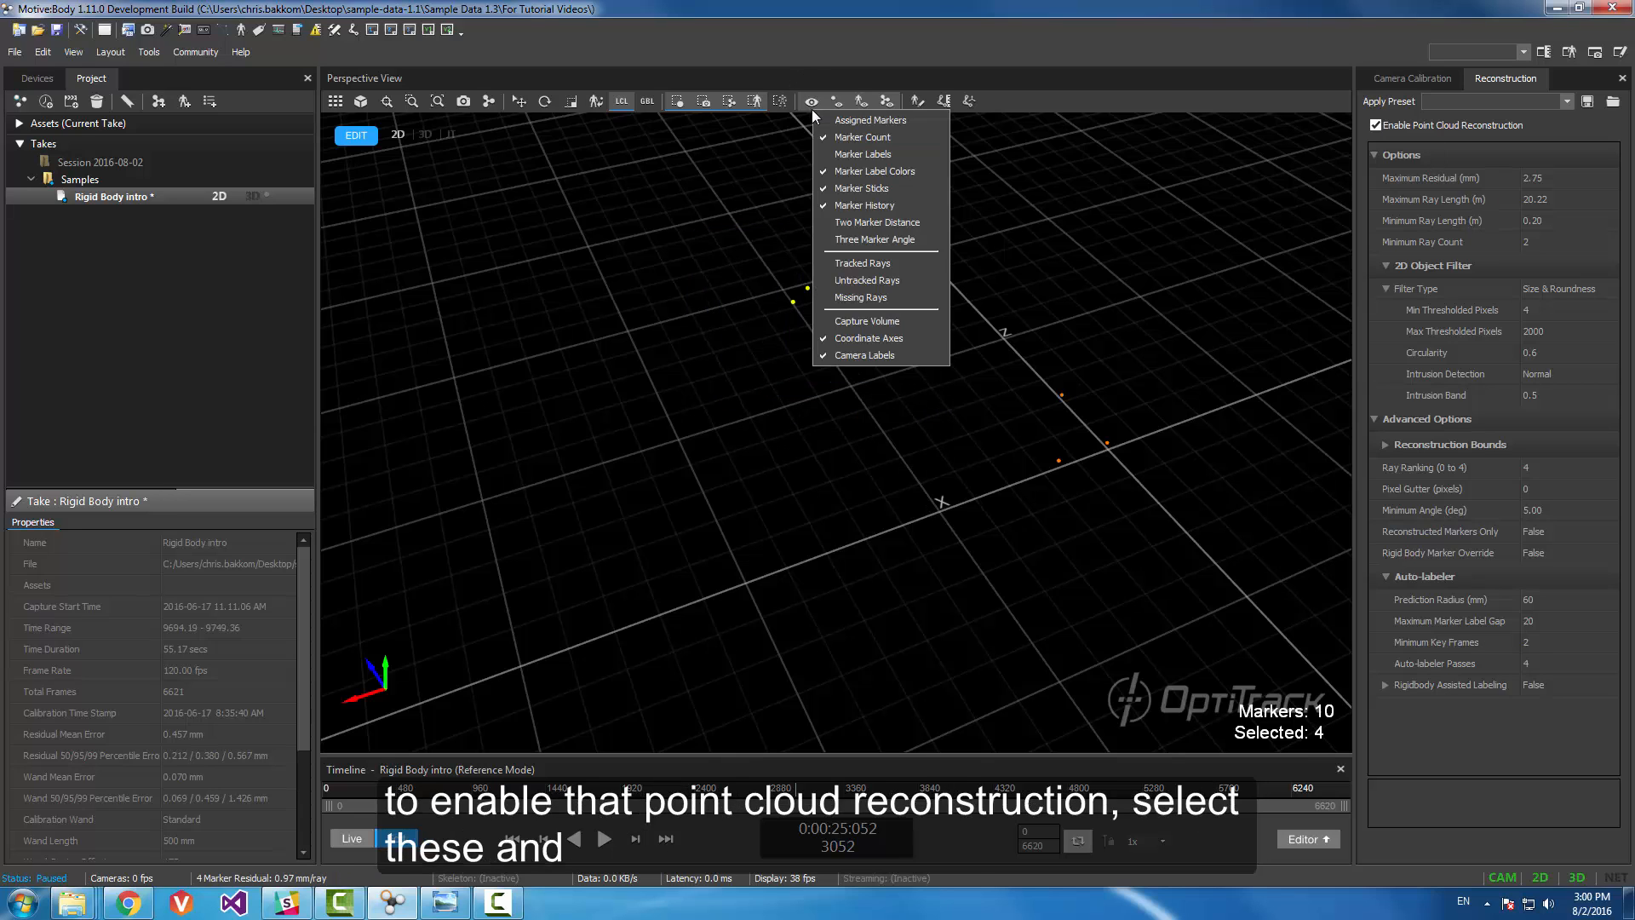
{"action": "left_click", "coordinate": [874, 263]}
{"action": "right_click_drag", "start_coordinate": [882, 339], "coordinate": [769, 339]}
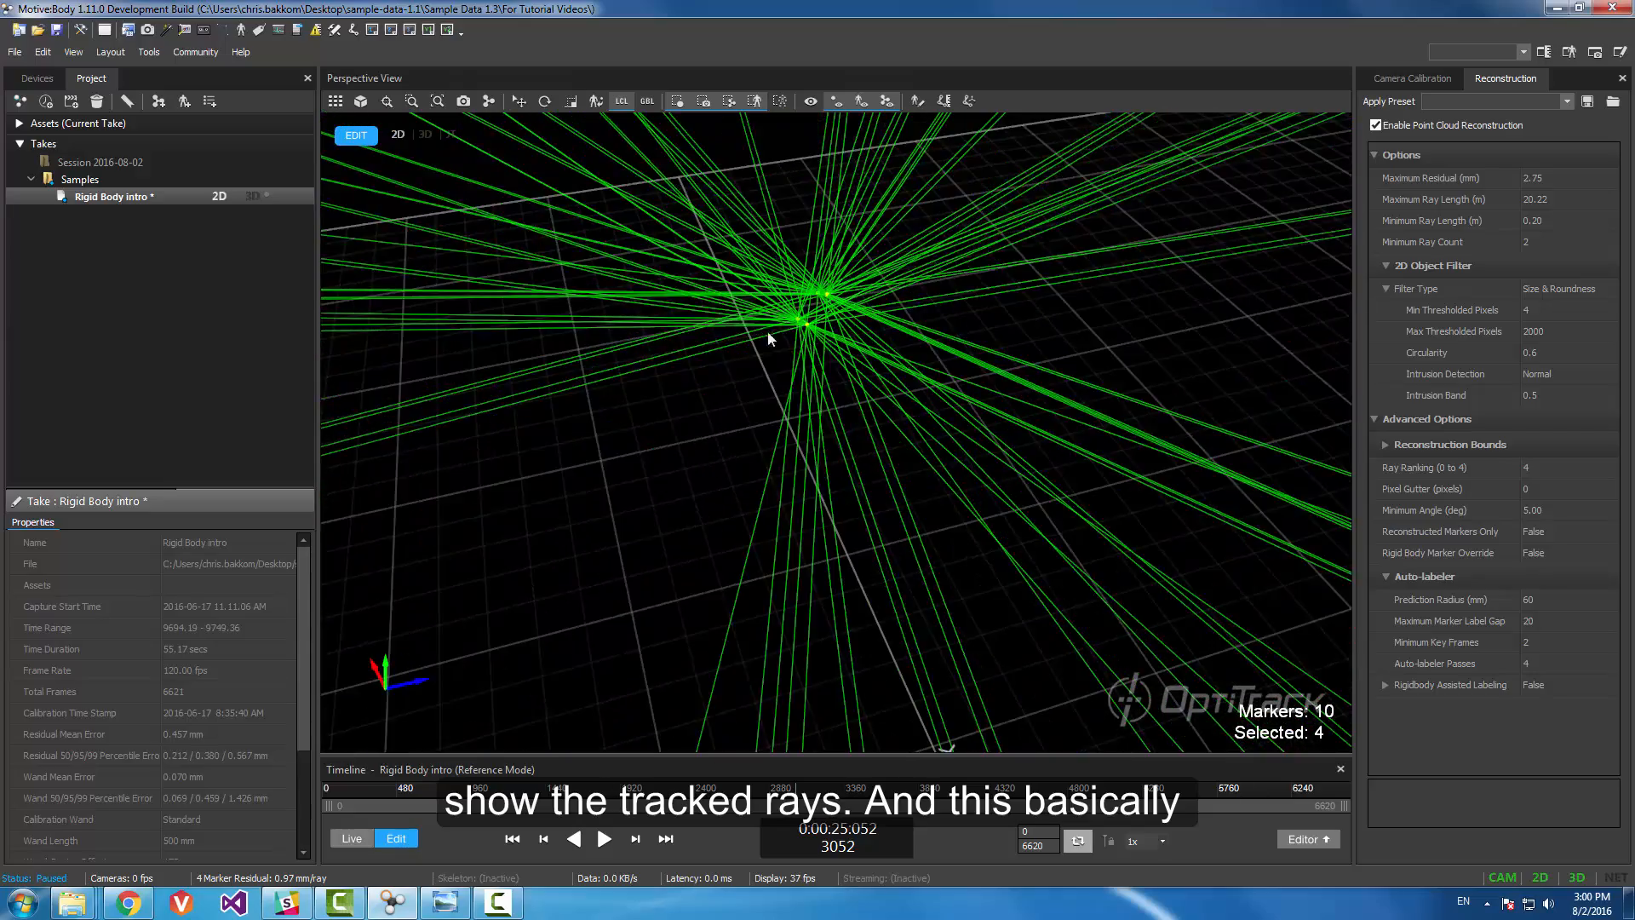
{"action": "scroll", "coordinate": [769, 339], "scroll_direction": "up", "scroll_amount": 10}
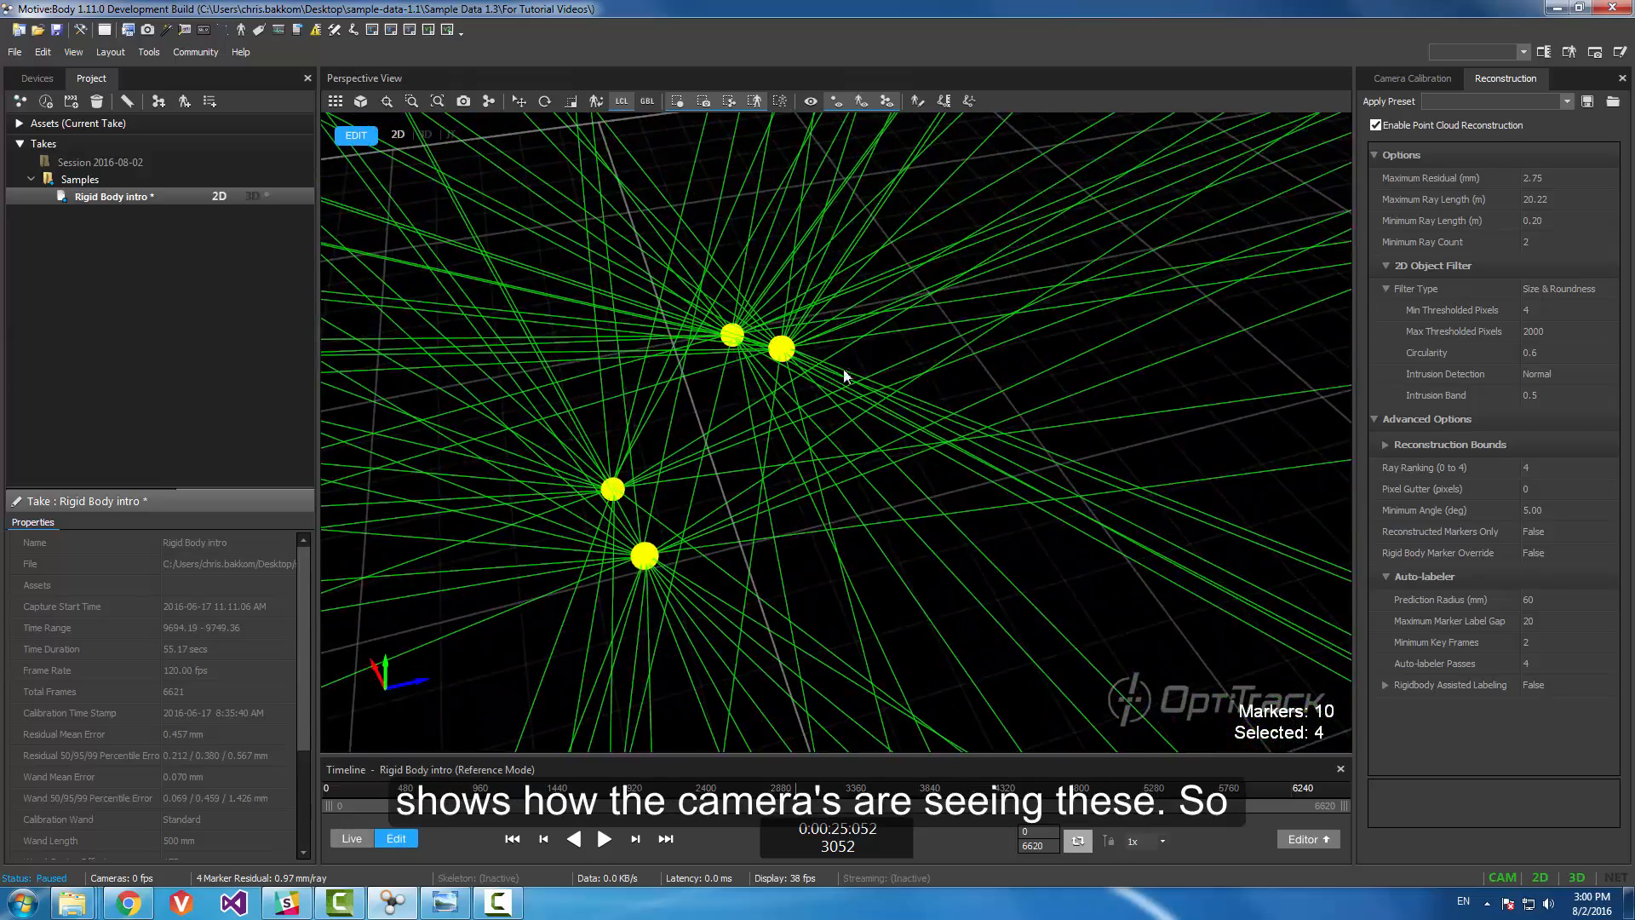
{"action": "right_click_drag", "start_coordinate": [845, 376], "coordinate": [896, 203]}
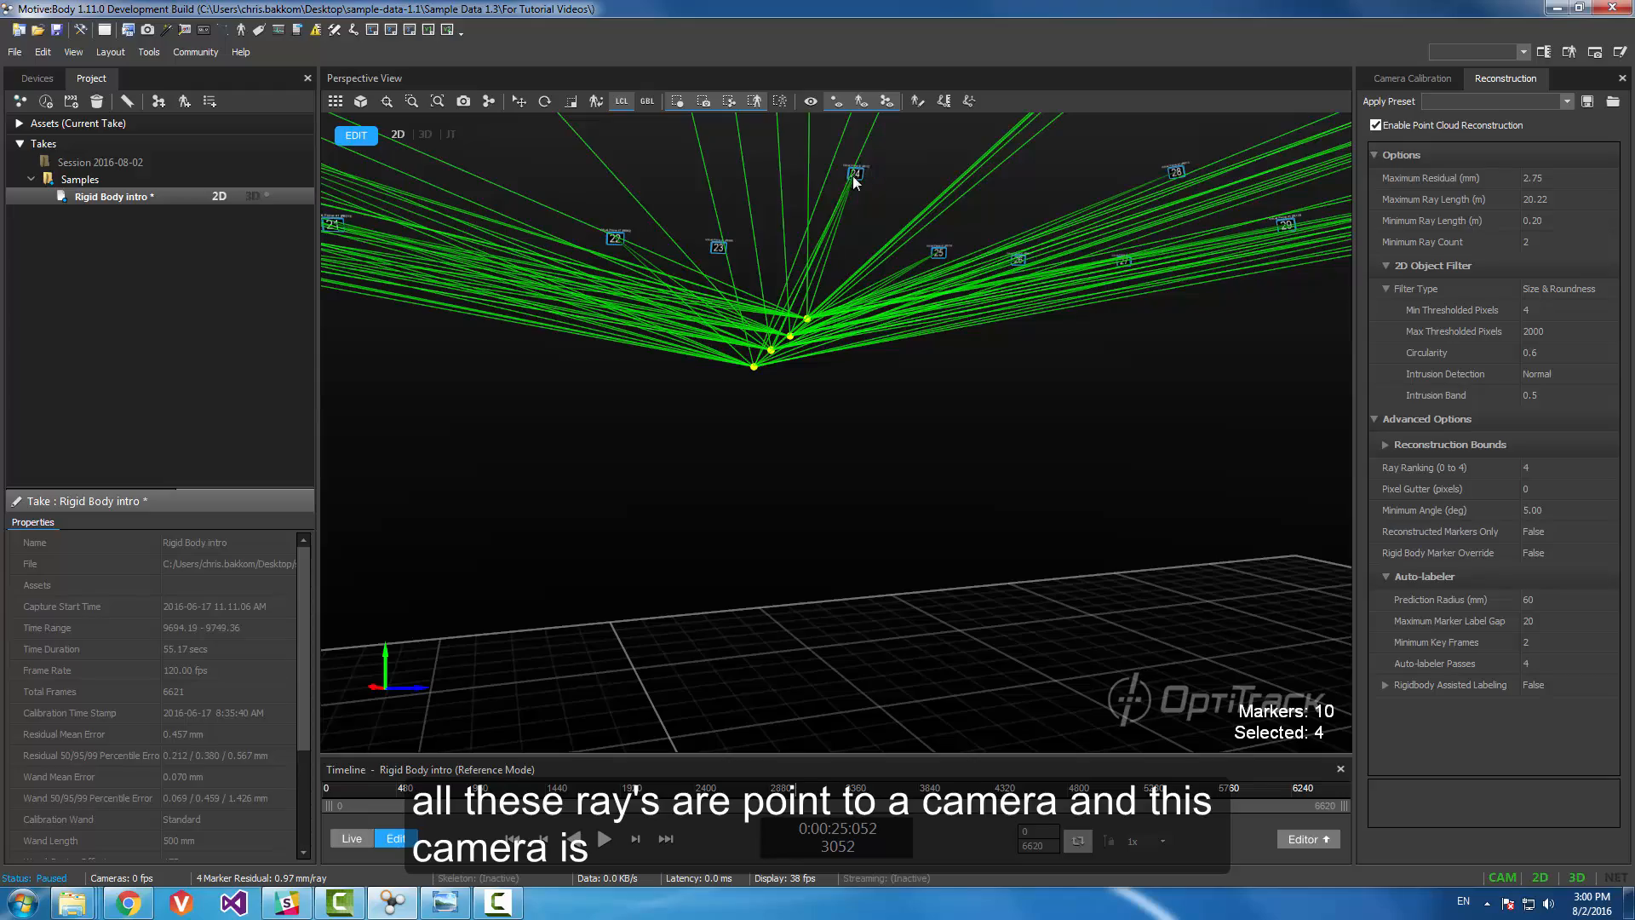
{"action": "scroll", "coordinate": [854, 272], "scroll_direction": "up", "scroll_amount": 10}
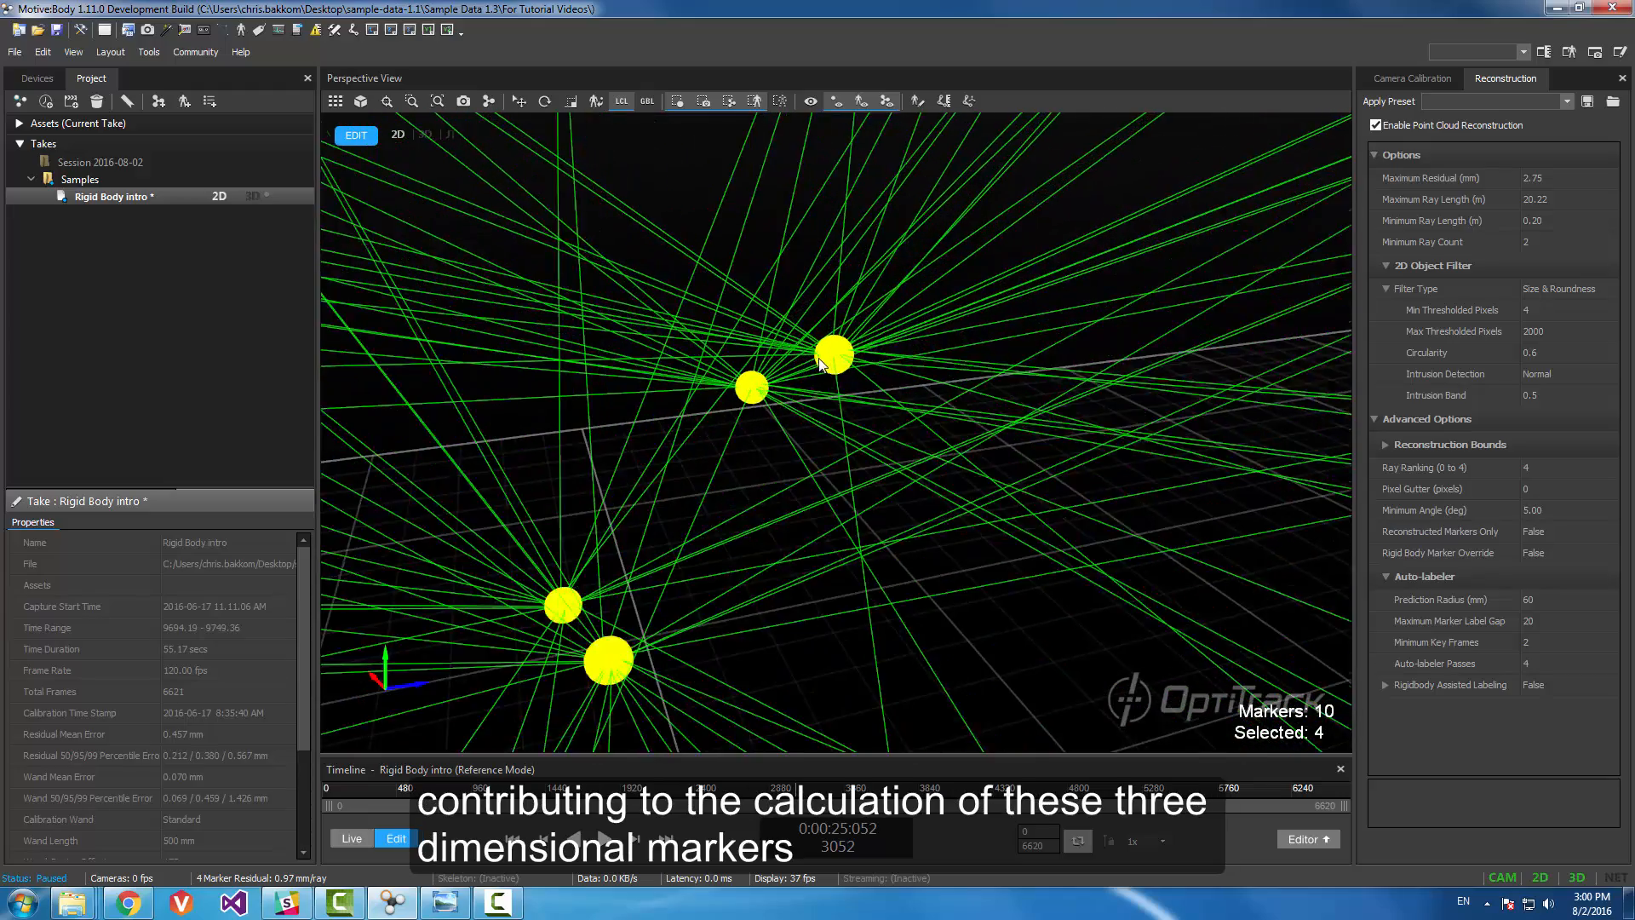
Step: Select a single marker of the cluster and inspect its tracked rays to the cameras from several angles
{"action": "mouse_move", "coordinate": [820, 361]}
{"action": "right_mouse_down"}
{"action": "mouse_move", "coordinate": [790, 428]}
{"action": "mouse_move", "coordinate": [695, 268]}
{"action": "mouse_move", "coordinate": [638, 303]}
{"action": "mouse_move", "coordinate": [821, 347]}
{"action": "mouse_move", "coordinate": [1132, 369]}
{"action": "mouse_move", "coordinate": [865, 442]}
{"action": "mouse_move", "coordinate": [905, 471]}
{"action": "mouse_move", "coordinate": [826, 450]}
{"action": "right_mouse_up"}
{"action": "left_click", "coordinate": [792, 430]}
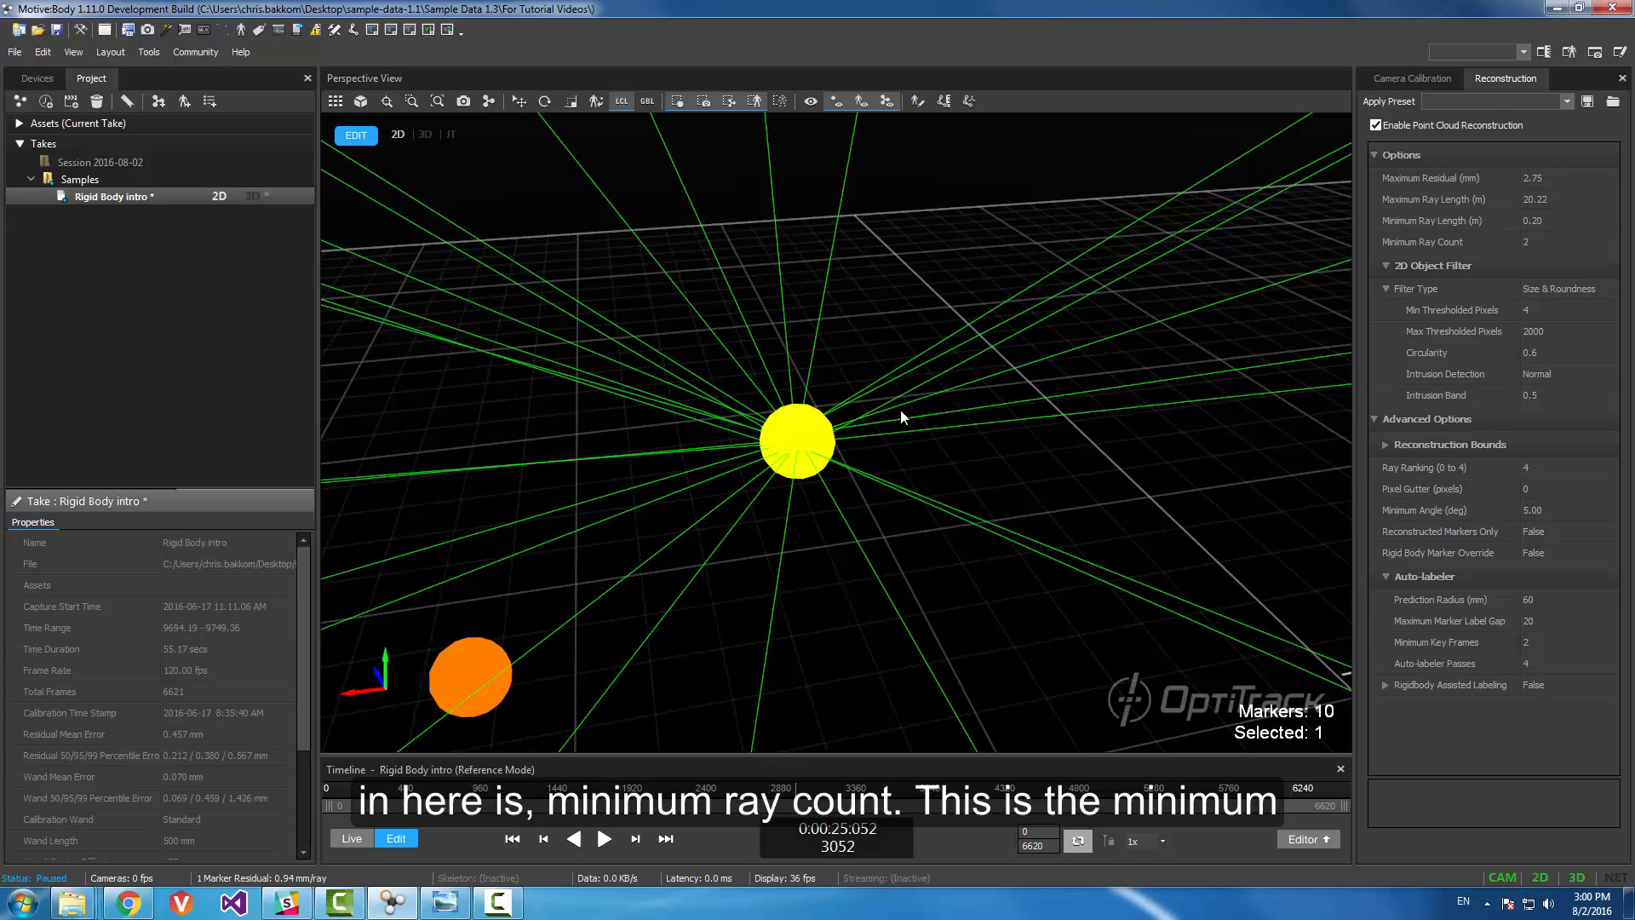
{"action": "mouse_move", "coordinate": [938, 372]}
{"action": "right_mouse_down"}
{"action": "mouse_move", "coordinate": [817, 358]}
{"action": "mouse_move", "coordinate": [759, 314]}
{"action": "mouse_move", "coordinate": [726, 277]}
{"action": "mouse_move", "coordinate": [697, 184]}
{"action": "right_mouse_up"}
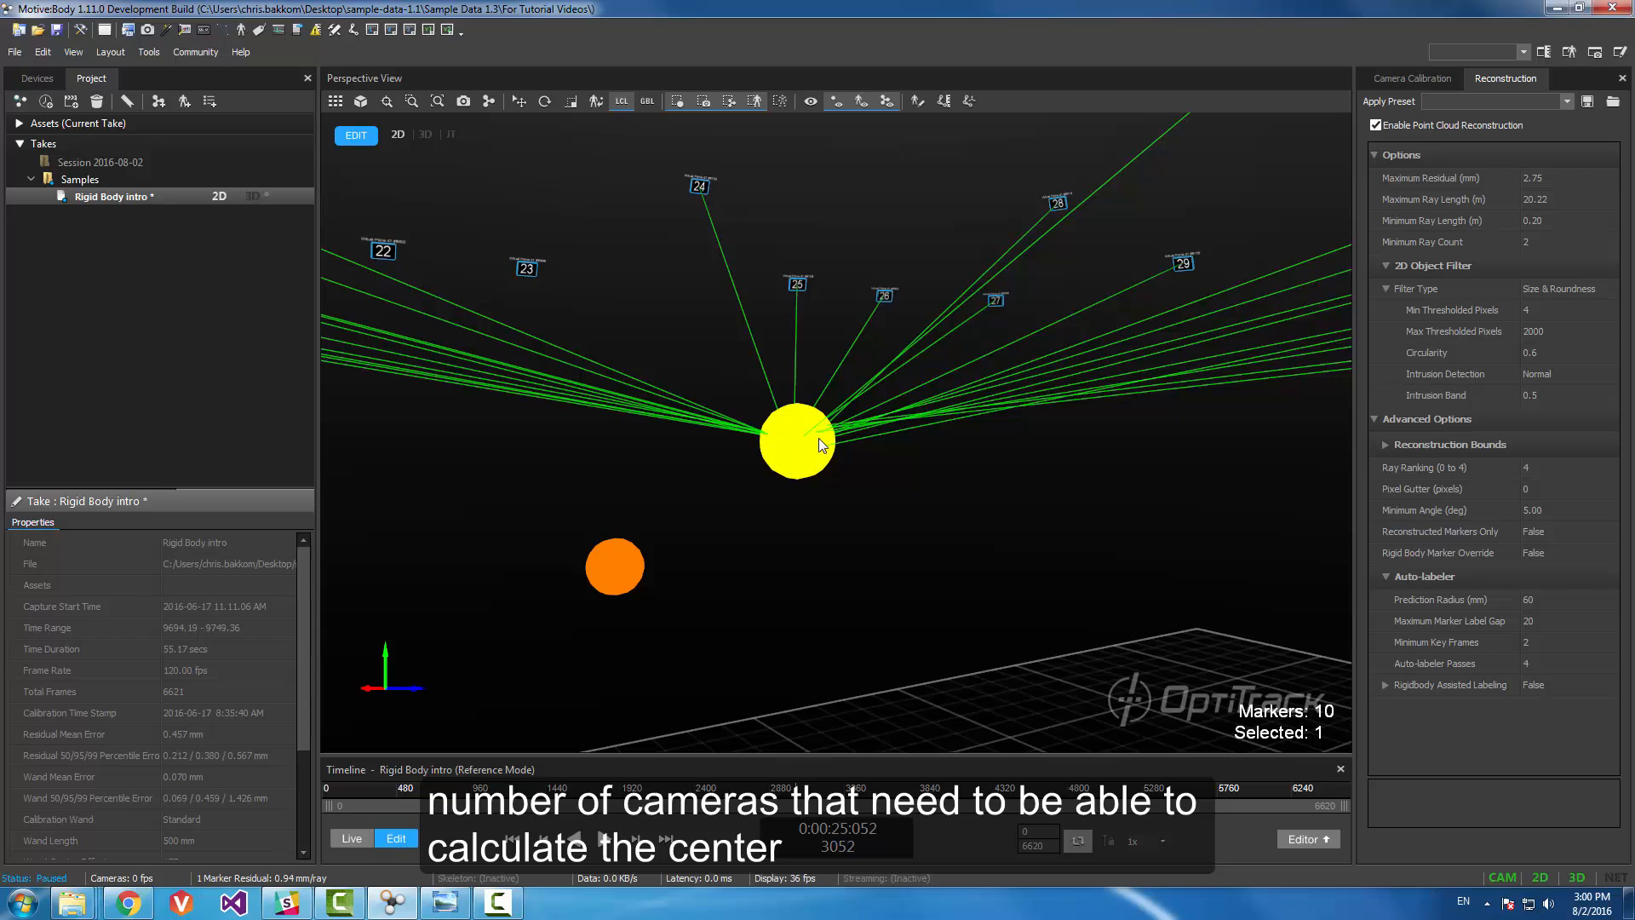
{"action": "mouse_move", "coordinate": [819, 438]}
{"action": "right_mouse_down"}
{"action": "mouse_move", "coordinate": [927, 468]}
{"action": "mouse_move", "coordinate": [887, 395]}
{"action": "mouse_move", "coordinate": [821, 427]}
{"action": "right_mouse_up"}
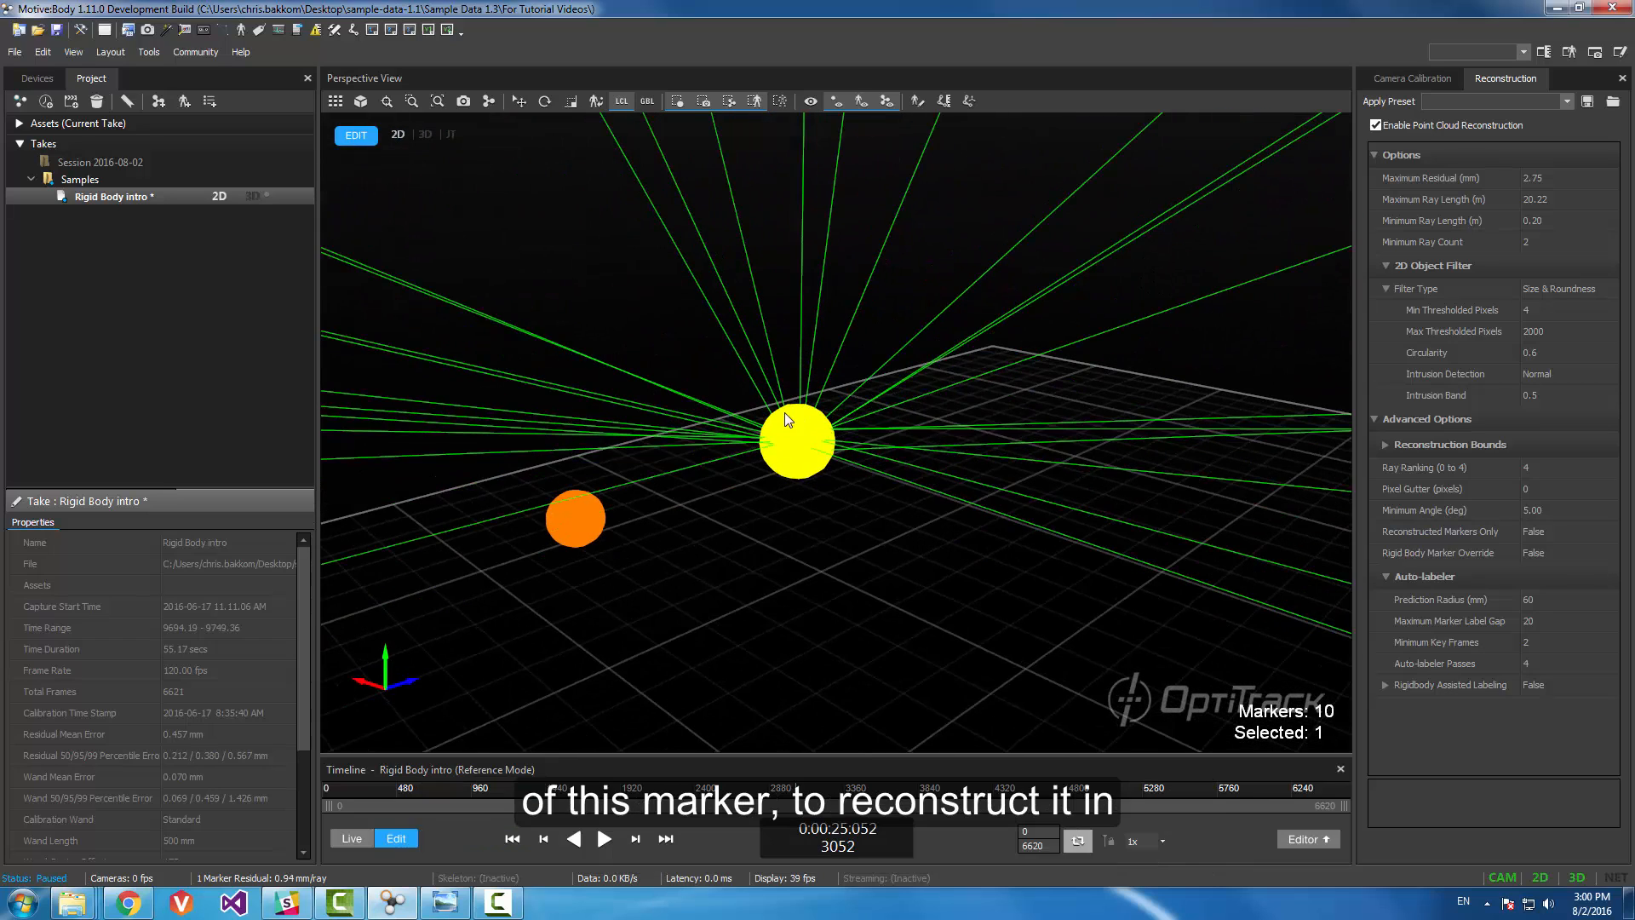
Step: Set the Minimum Ray Count to 100 and advance four frames to check the reconstruction across the whole camera volume
{"action": "left_click", "coordinate": [1544, 242]}
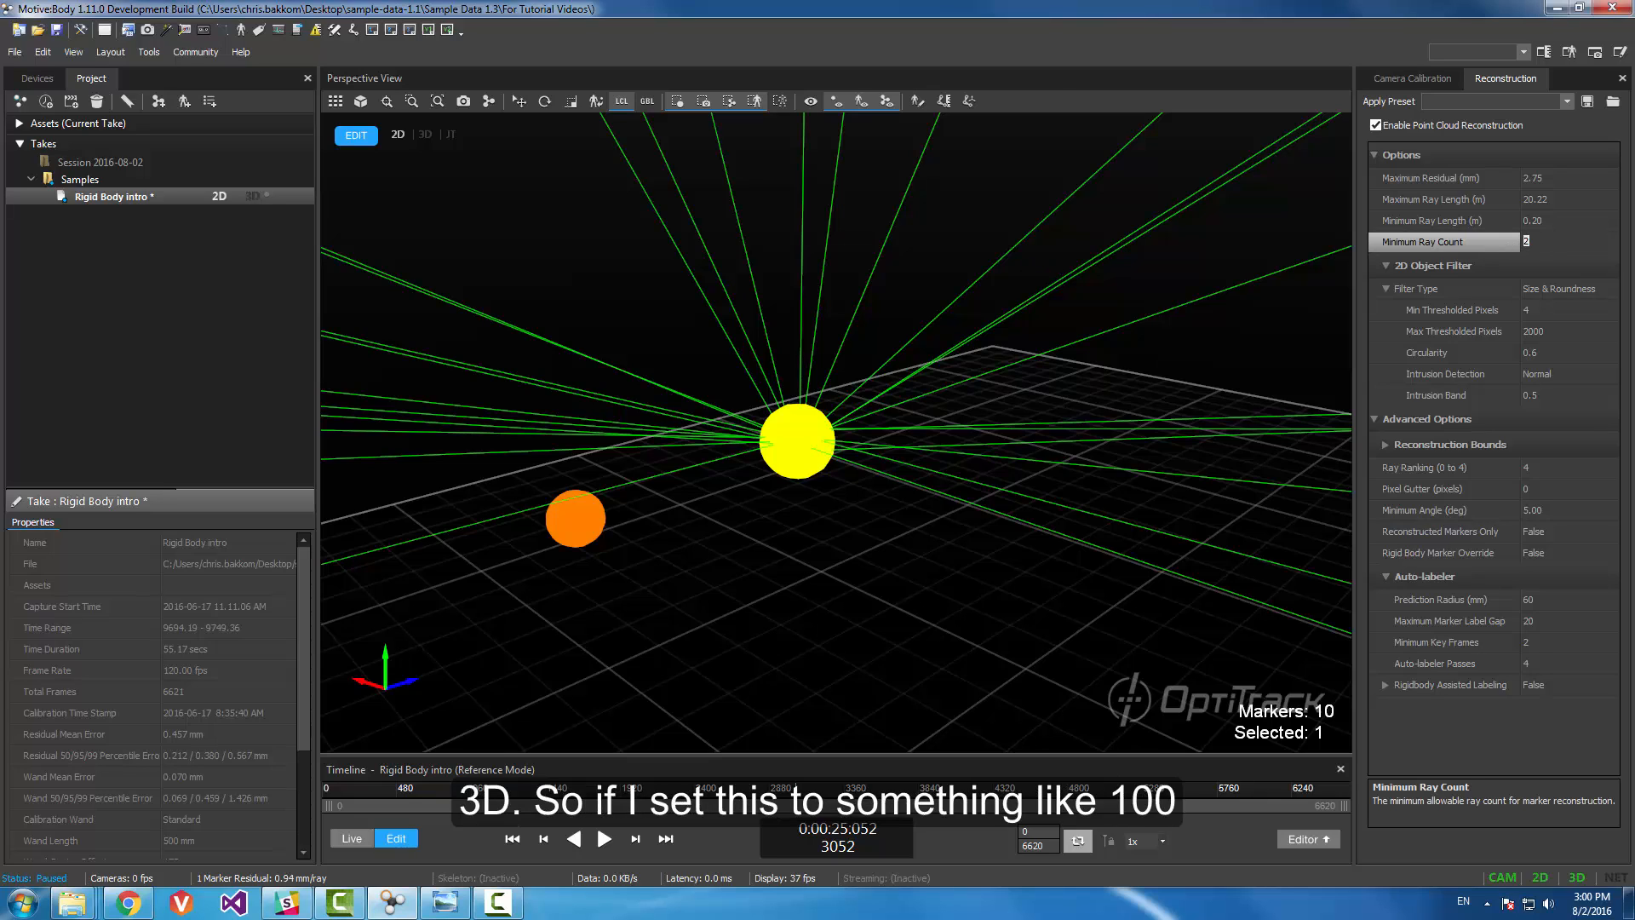
{"action": "type", "text": "100"}
{"action": "key", "text": "Return"}
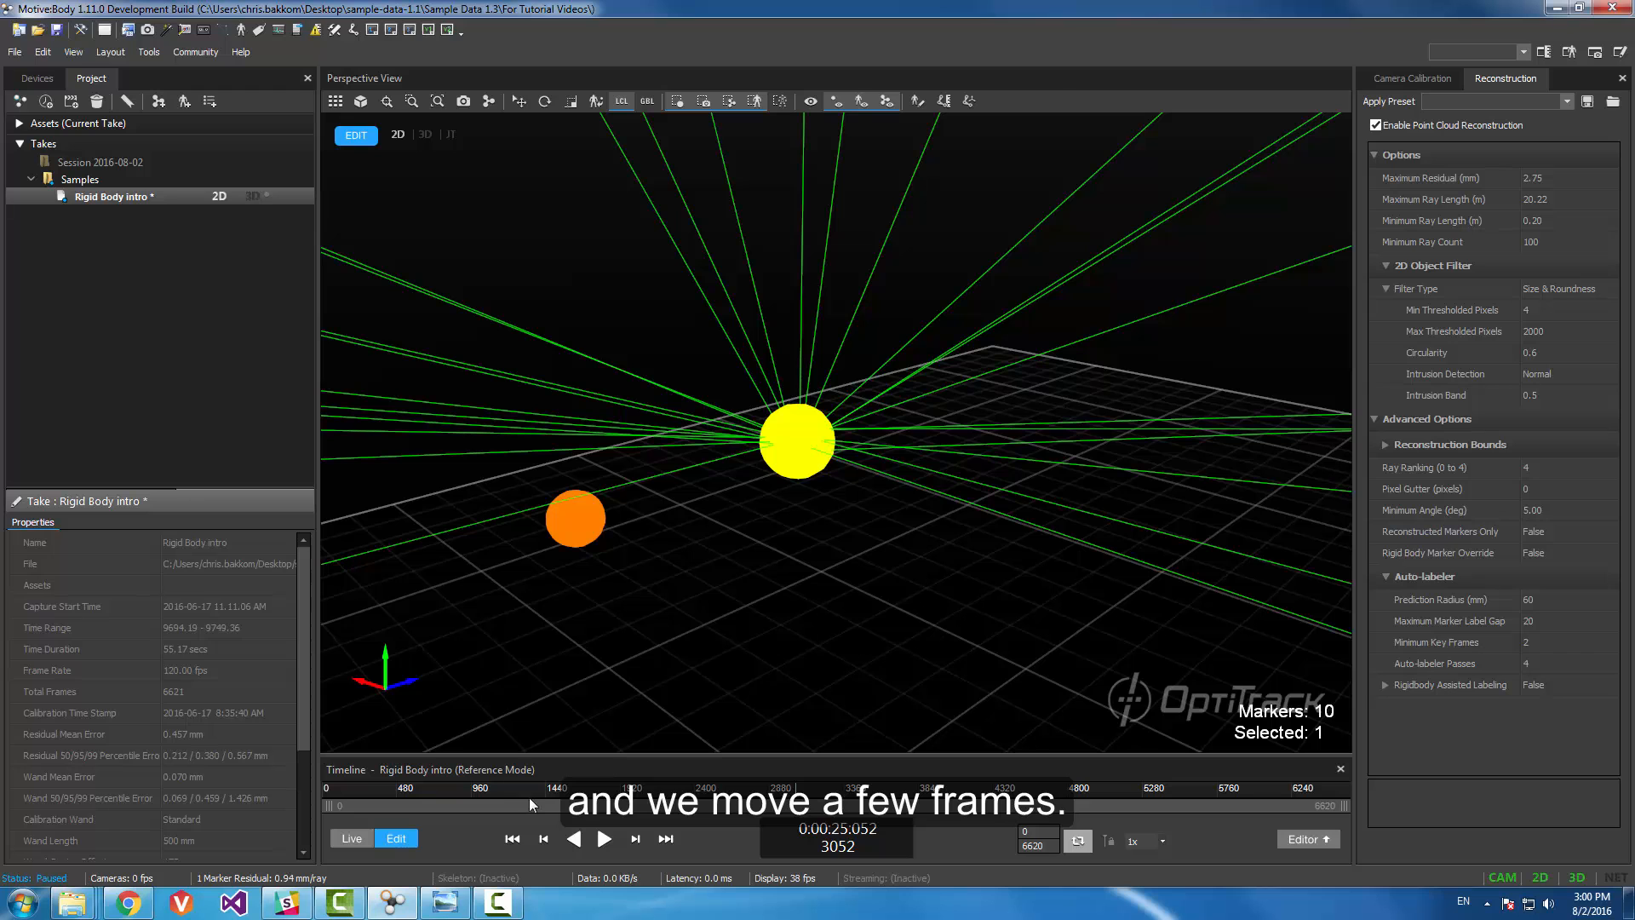
{"action": "left_click", "coordinate": [636, 841]}
{"action": "left_click", "coordinate": [635, 841]}
{"action": "left_click", "coordinate": [635, 842]}
{"action": "left_click", "coordinate": [635, 841]}
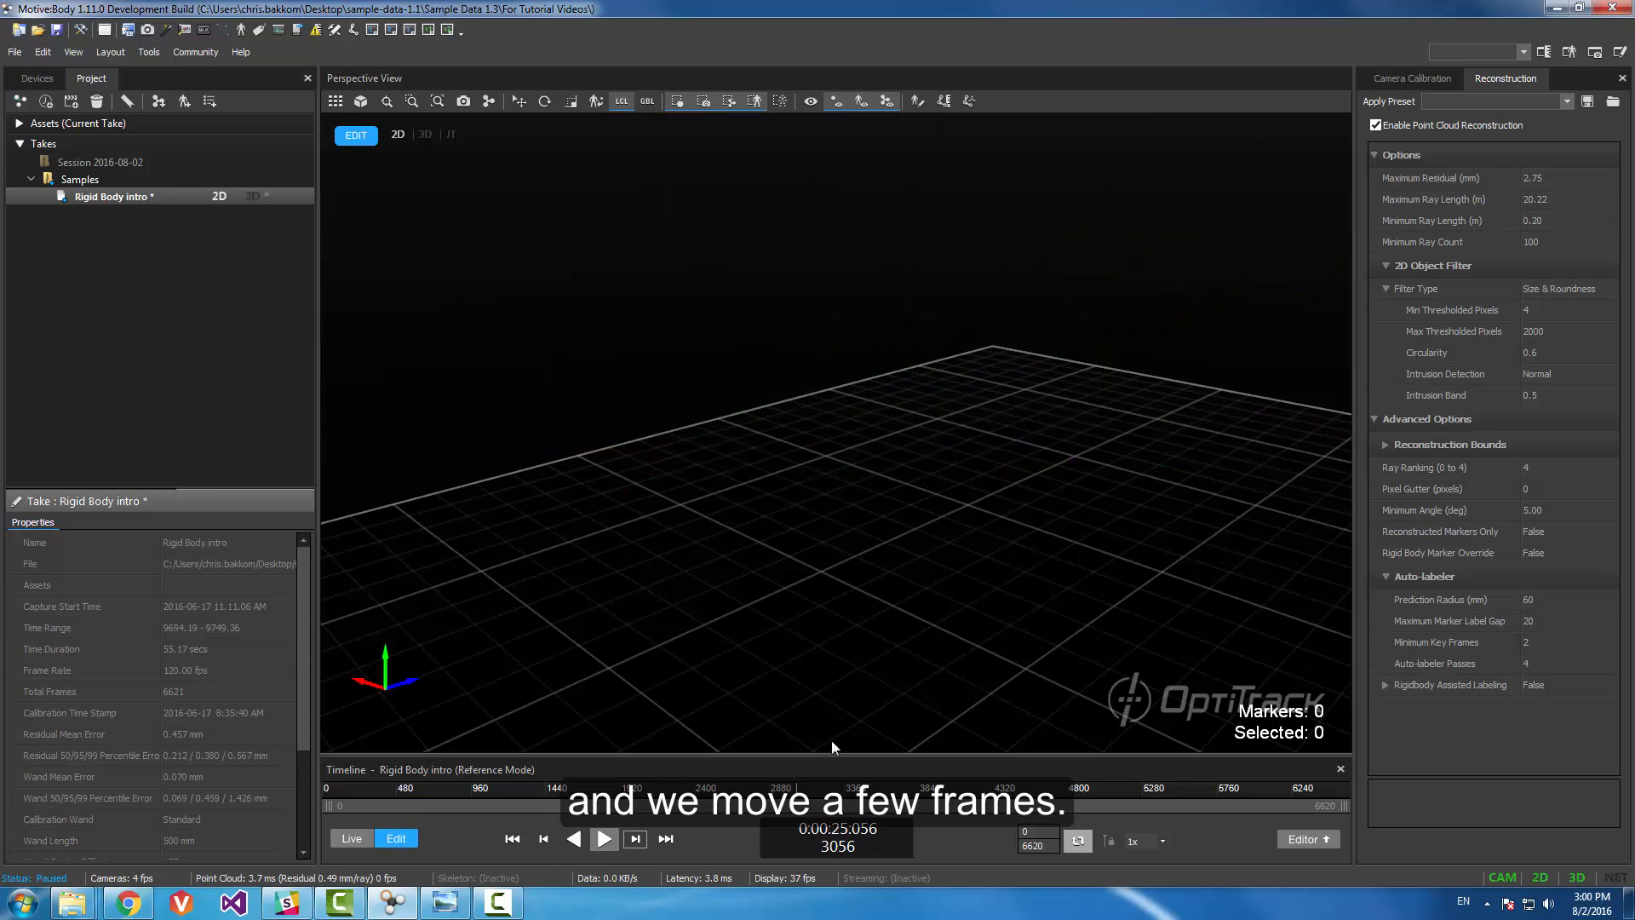
{"action": "right_click_drag", "start_coordinate": [914, 338], "coordinate": [708, 372]}
{"action": "scroll", "coordinate": [682, 366], "scroll_direction": "down", "scroll_amount": 5}
{"action": "scroll", "coordinate": [917, 282], "scroll_direction": "down", "scroll_amount": 5}
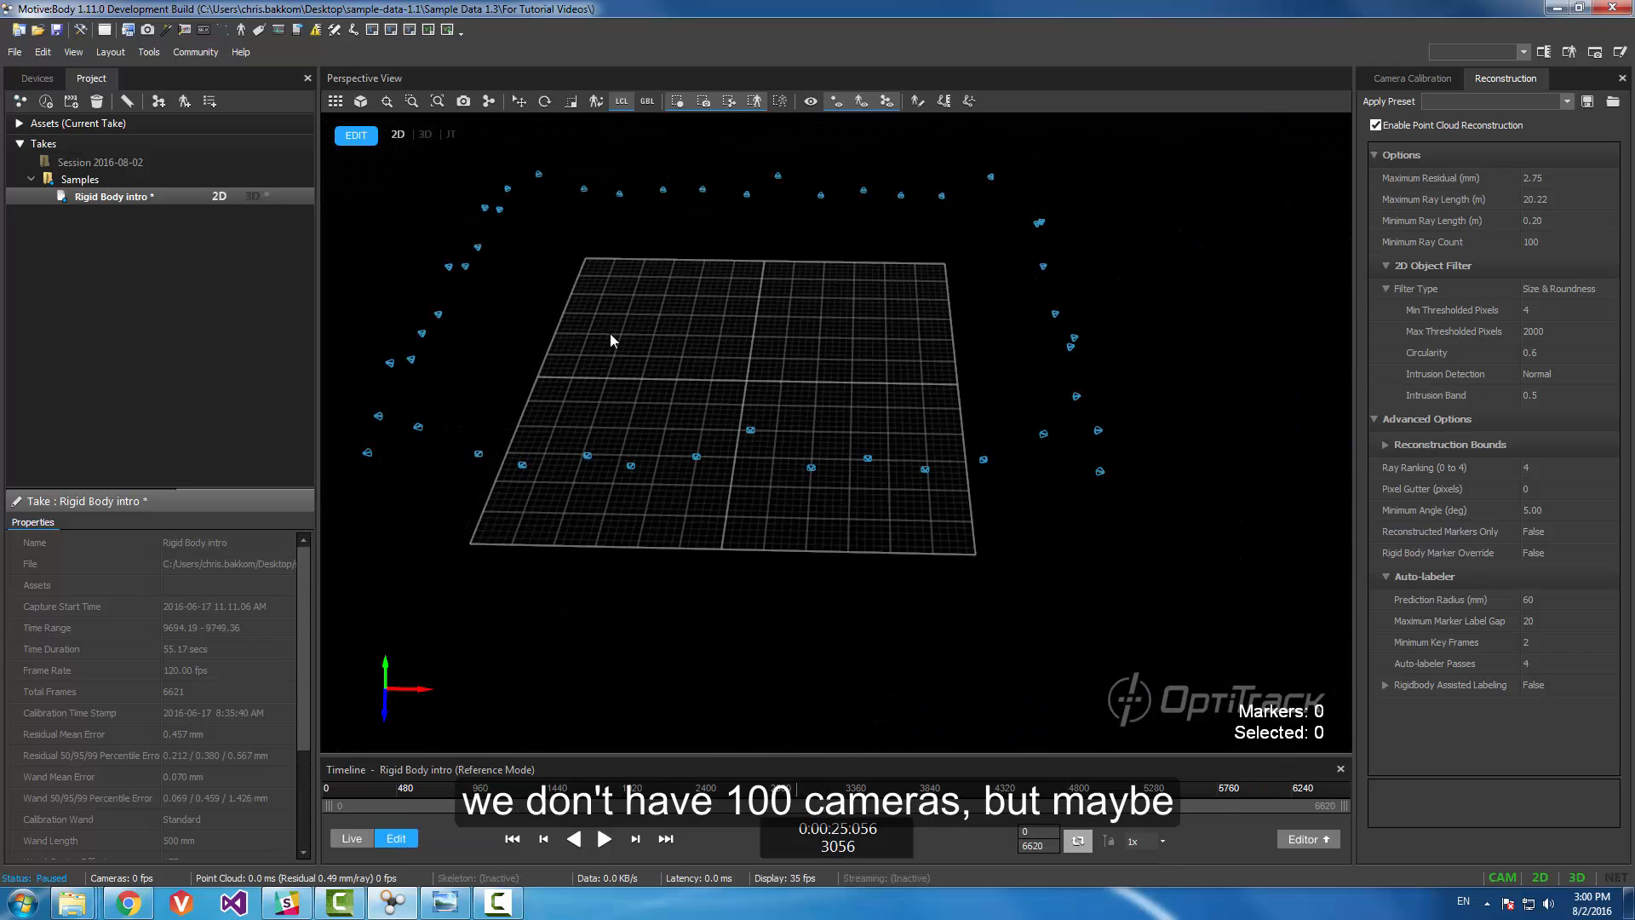
Step: Set the Minimum Ray Count to 30 and advance the take four frames to frame 3060
{"action": "left_click", "coordinate": [1533, 242]}
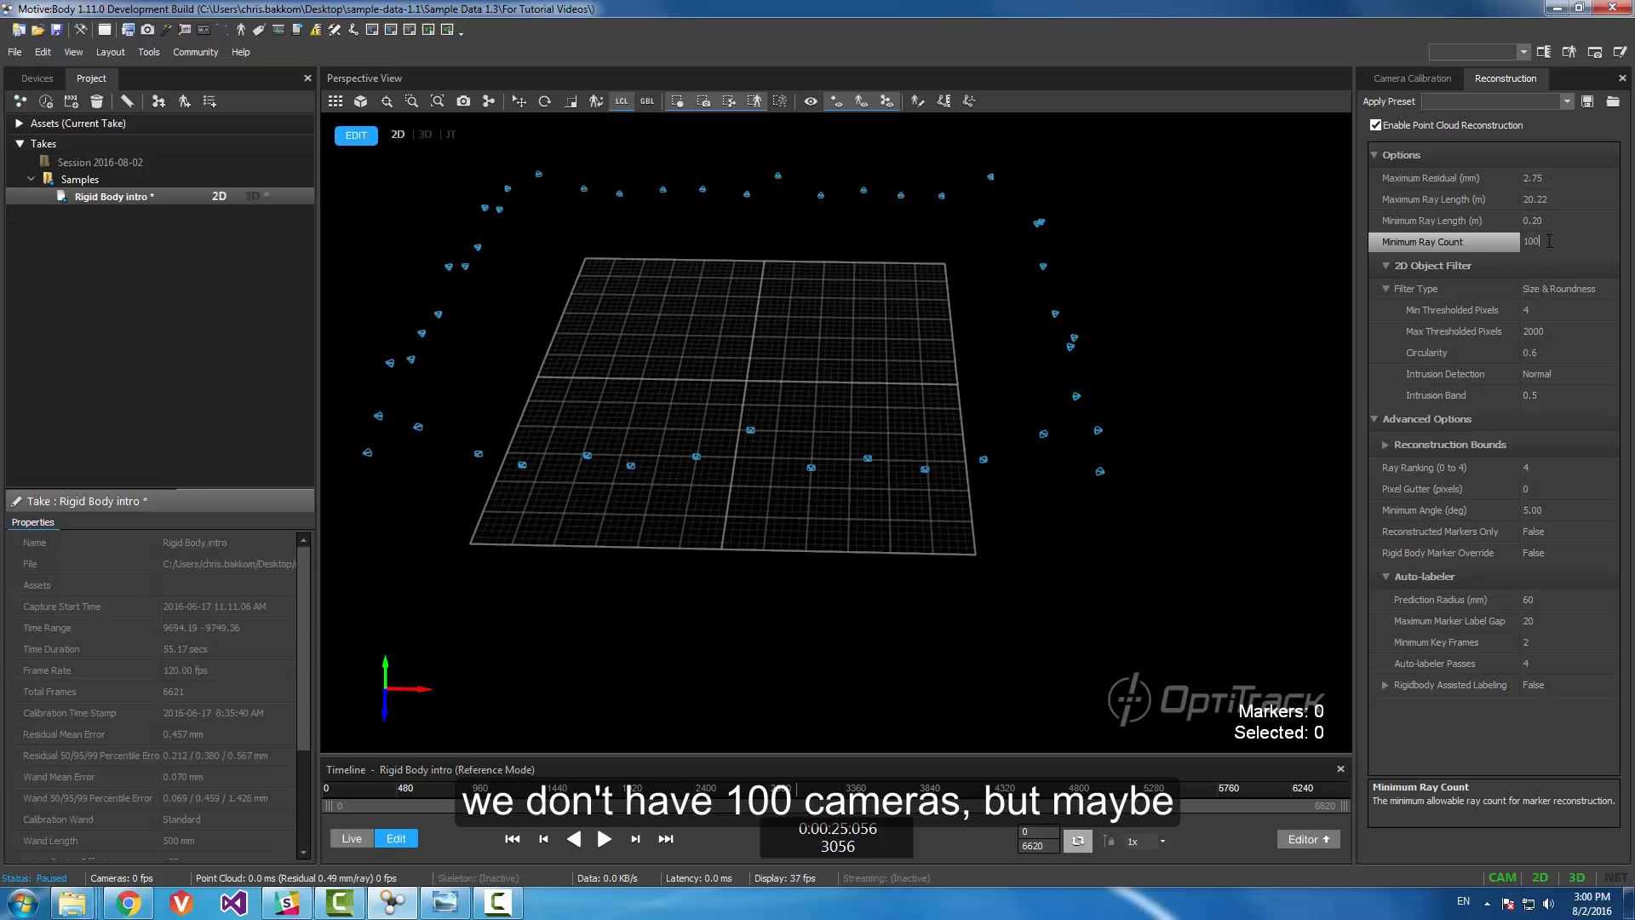
{"action": "type", "text": "30"}
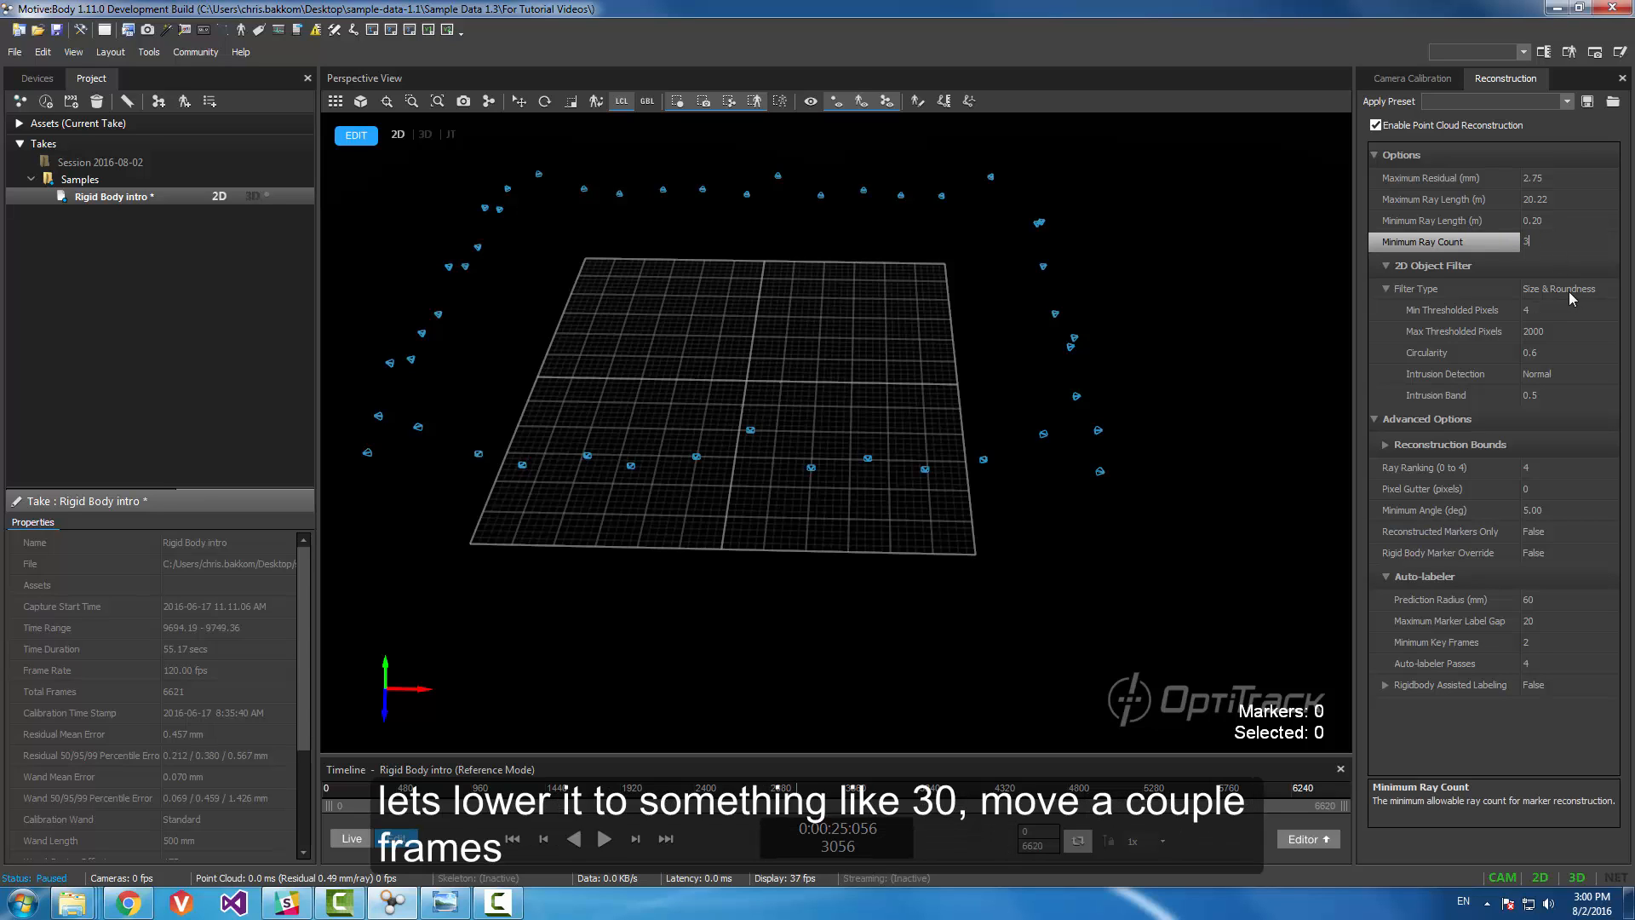
{"action": "key", "text": "Return"}
{"action": "left_click", "coordinate": [636, 840]}
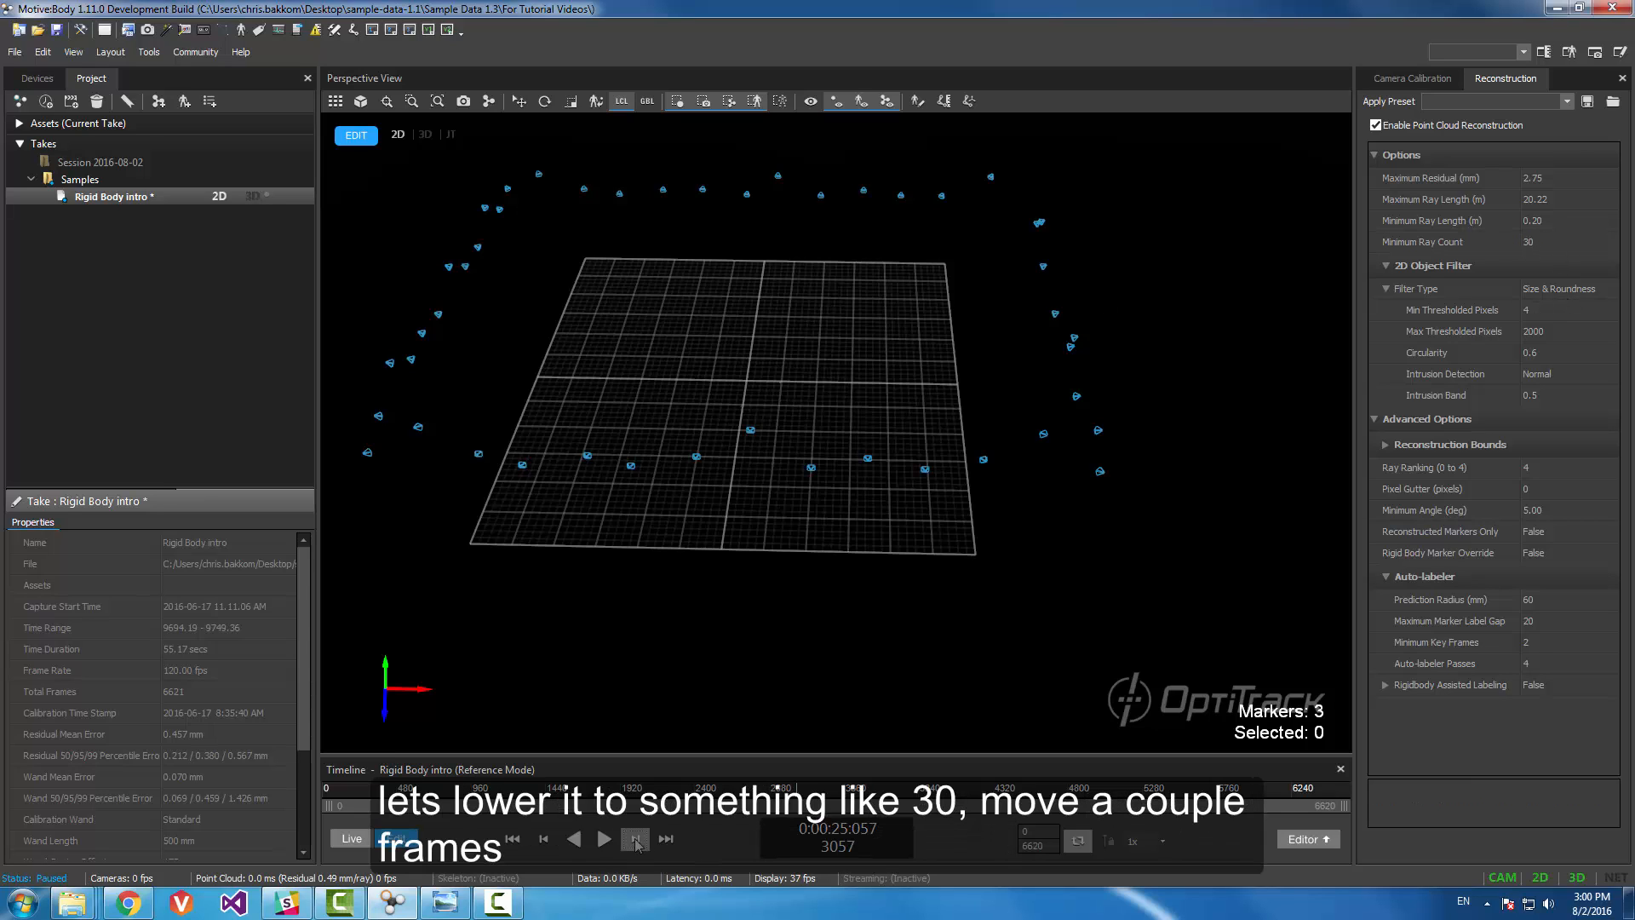
{"action": "left_click", "coordinate": [636, 839]}
{"action": "left_click", "coordinate": [636, 840]}
{"action": "left_click", "coordinate": [636, 839]}
Step: Select the reconstructed markers near the grid centre and examine their tracked rays to the surrounding cameras
{"action": "scroll", "coordinate": [850, 359], "scroll_direction": "up", "scroll_amount": 5}
{"action": "middle_click_drag", "start_coordinate": [548, 380], "coordinate": [822, 393]}
{"action": "left_click_drag", "start_coordinate": [550, 384], "coordinate": [699, 458]}
{"action": "right_click_drag", "start_coordinate": [703, 458], "coordinate": [748, 366]}
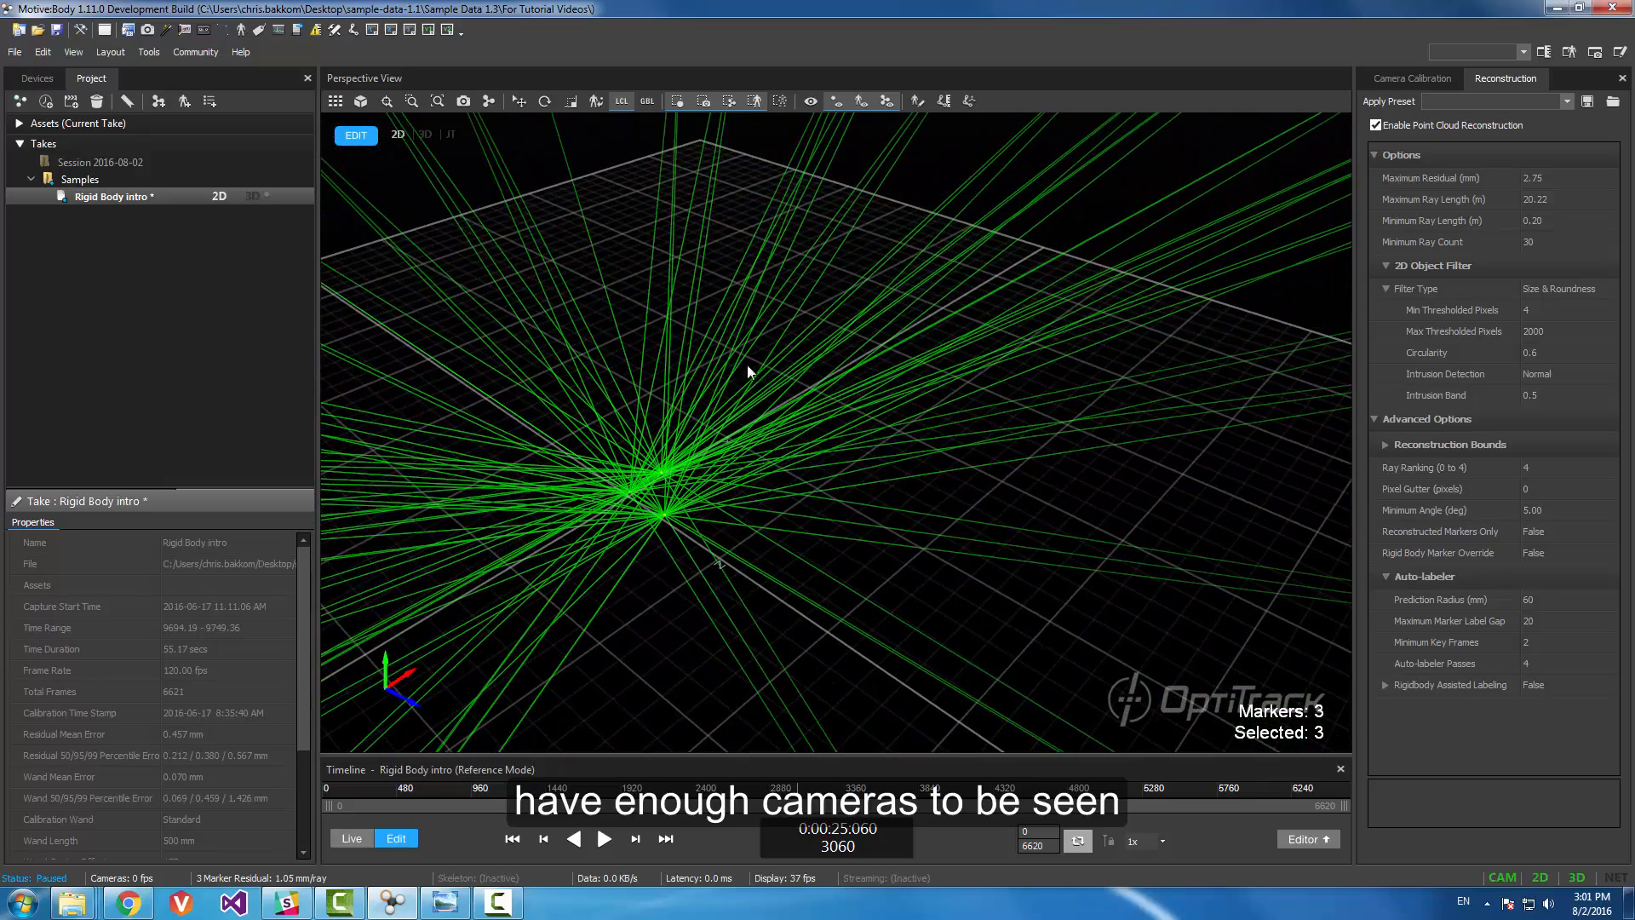
{"action": "right_click_drag", "start_coordinate": [918, 425], "coordinate": [1146, 234]}
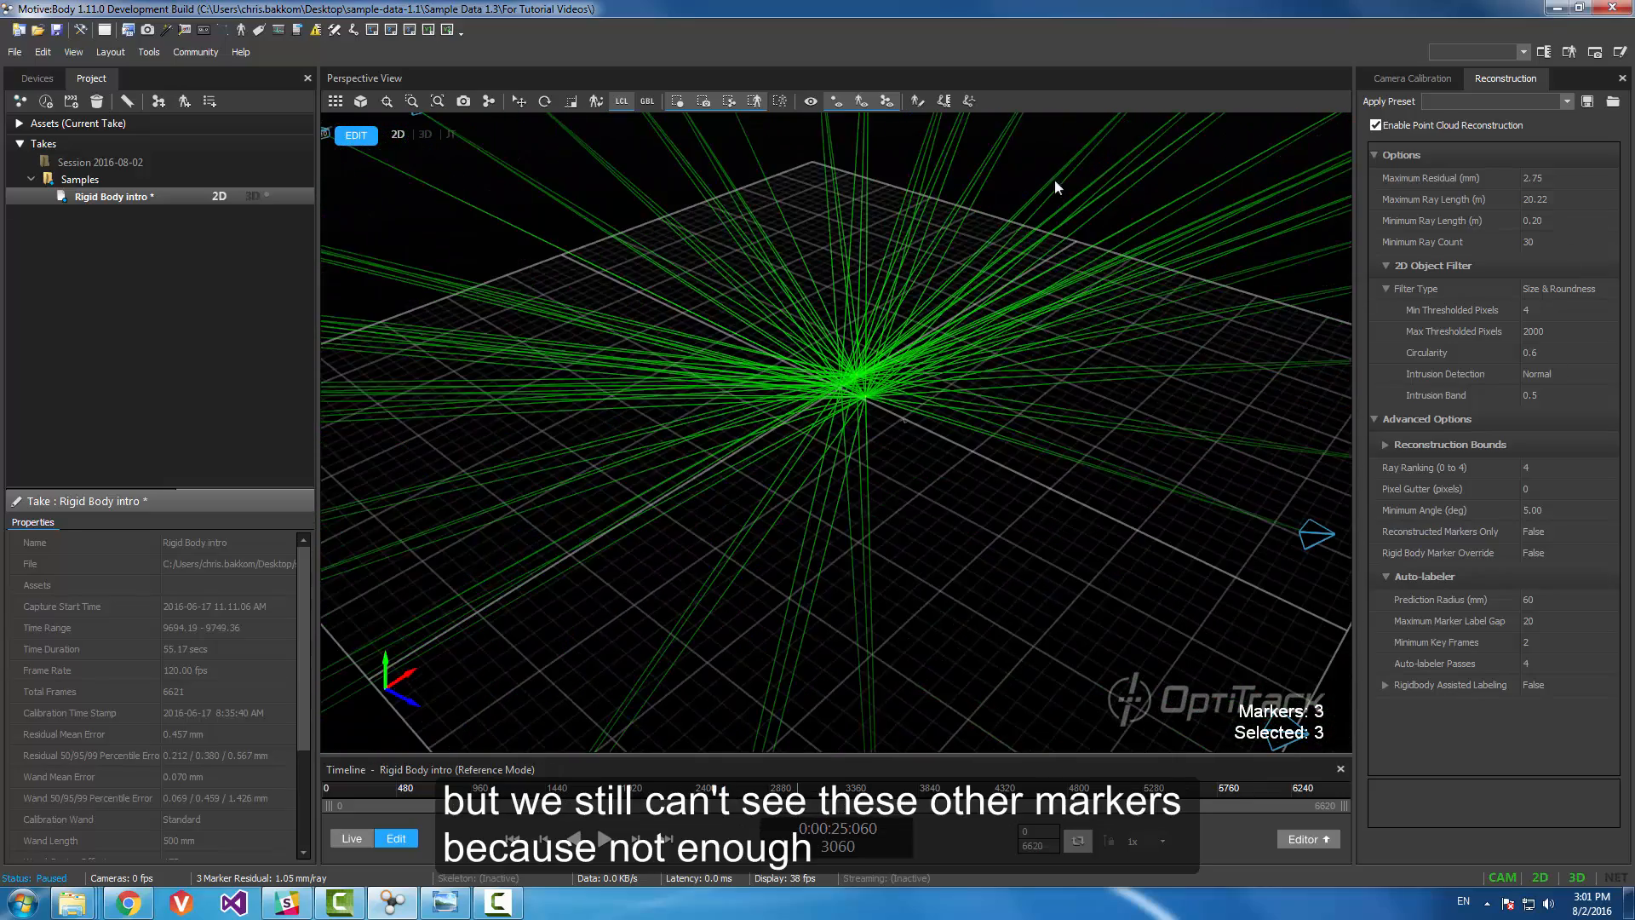
{"action": "right_click_drag", "start_coordinate": [1217, 273], "coordinate": [956, 387]}
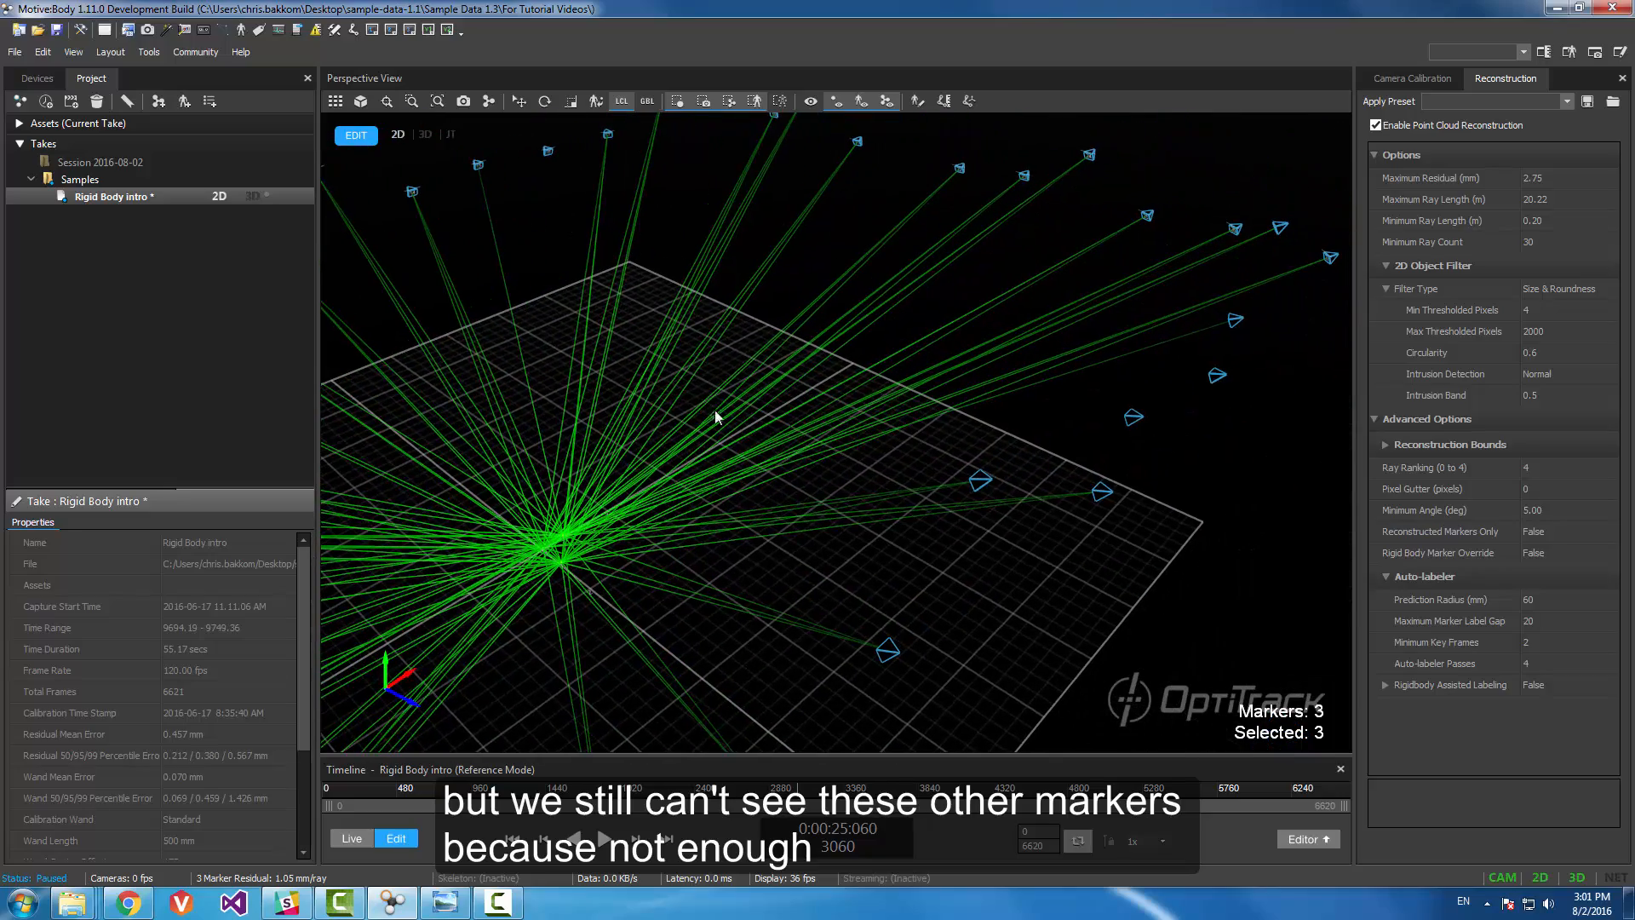
{"action": "right_click_drag", "start_coordinate": [834, 368], "coordinate": [785, 402]}
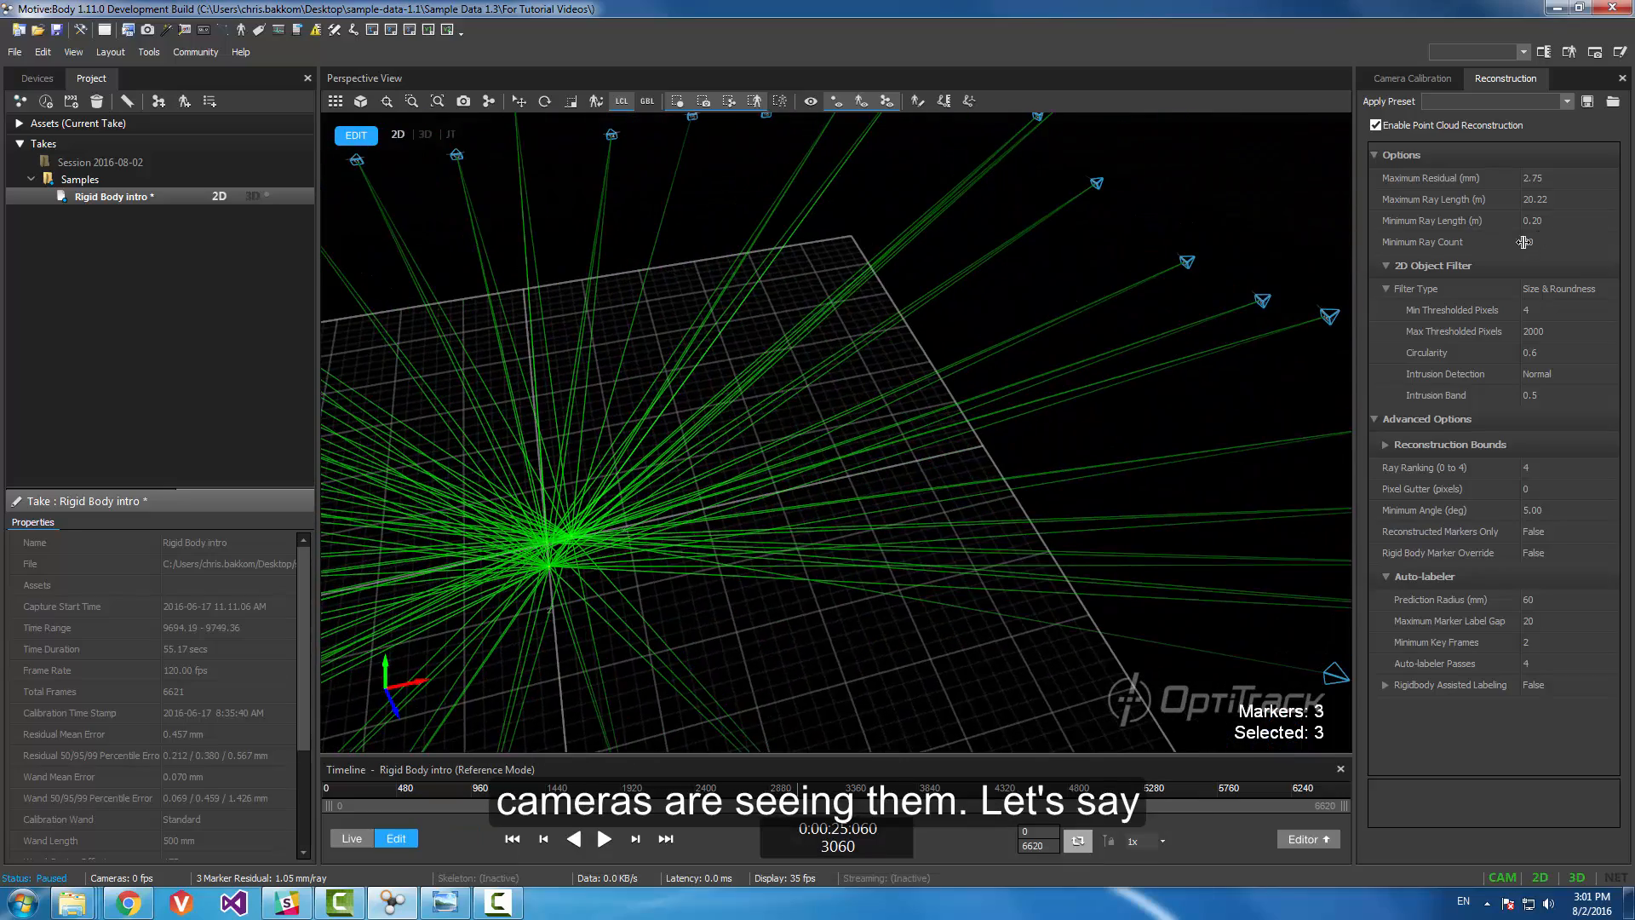
Step: Clear the marker selection and reselect the three reconstructed markers to inspect their tracked rays again
{"action": "left_click", "coordinate": [1478, 244]}
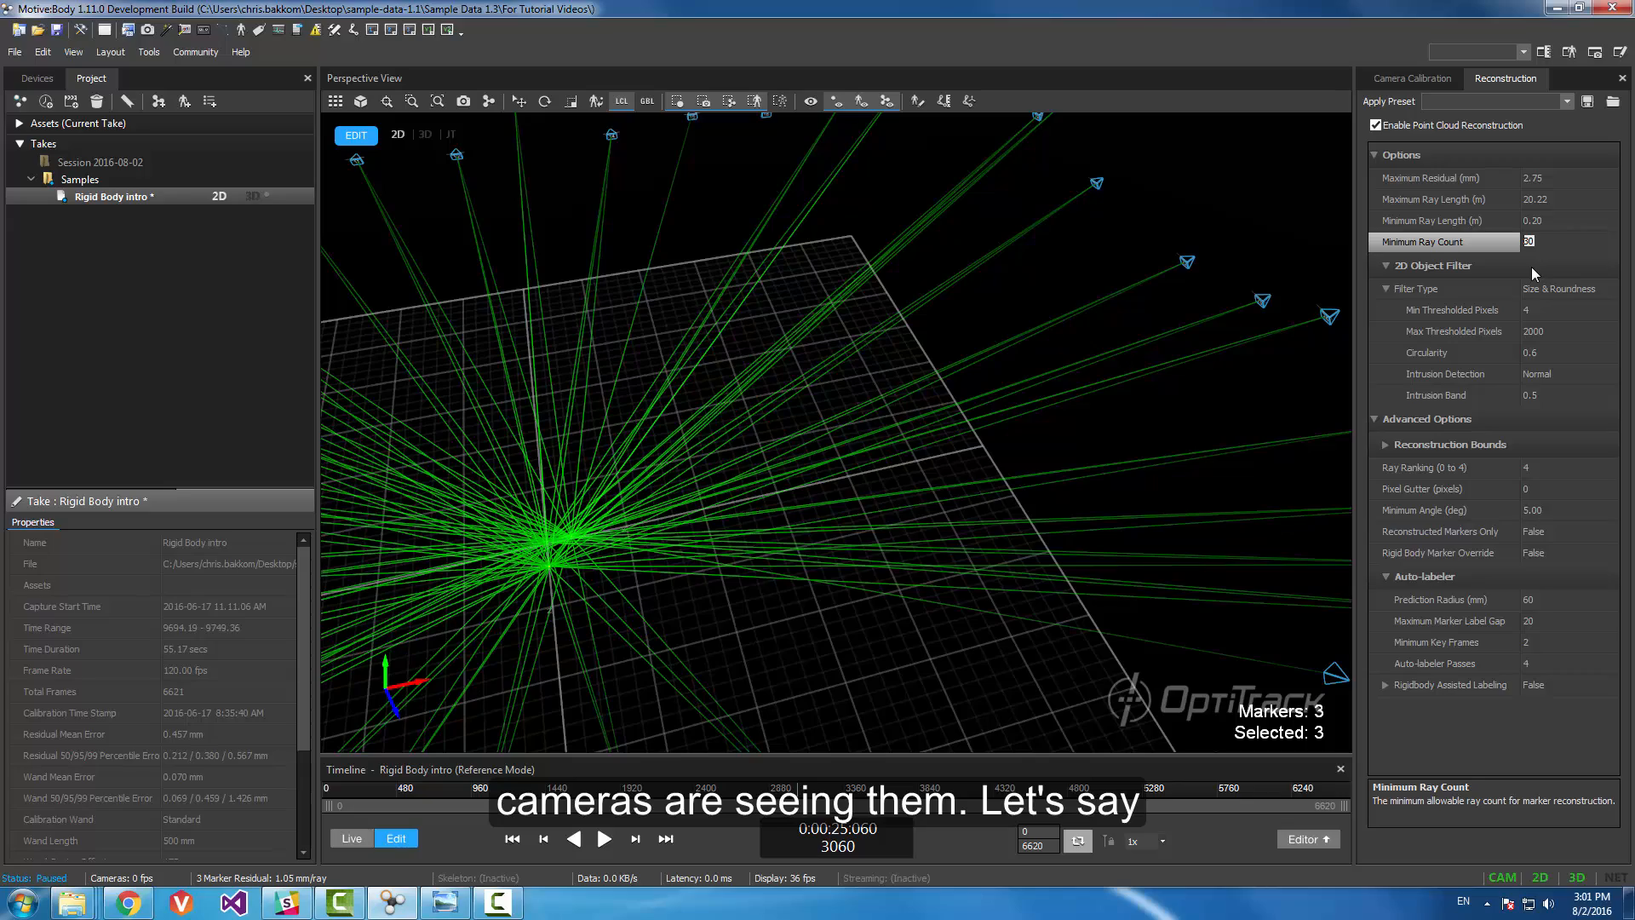
{"action": "left_click", "coordinate": [647, 514]}
{"action": "right_click_drag", "start_coordinate": [647, 514], "coordinate": [709, 409]}
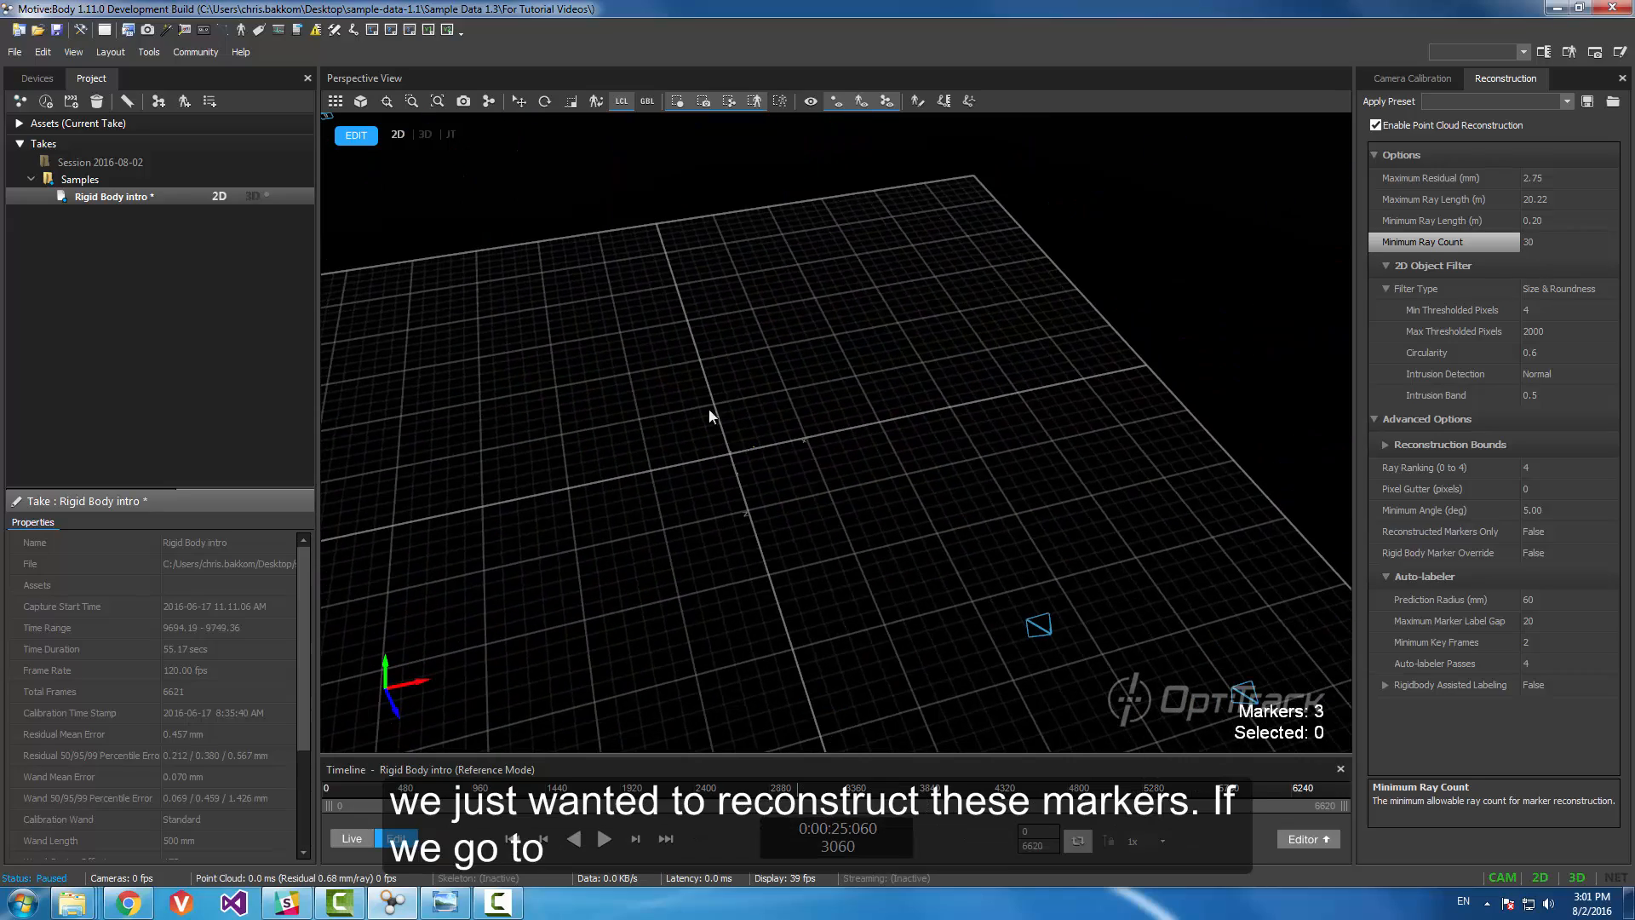
{"action": "left_click_drag", "start_coordinate": [681, 394], "coordinate": [833, 506]}
{"action": "right_click_drag", "start_coordinate": [833, 506], "coordinate": [796, 498]}
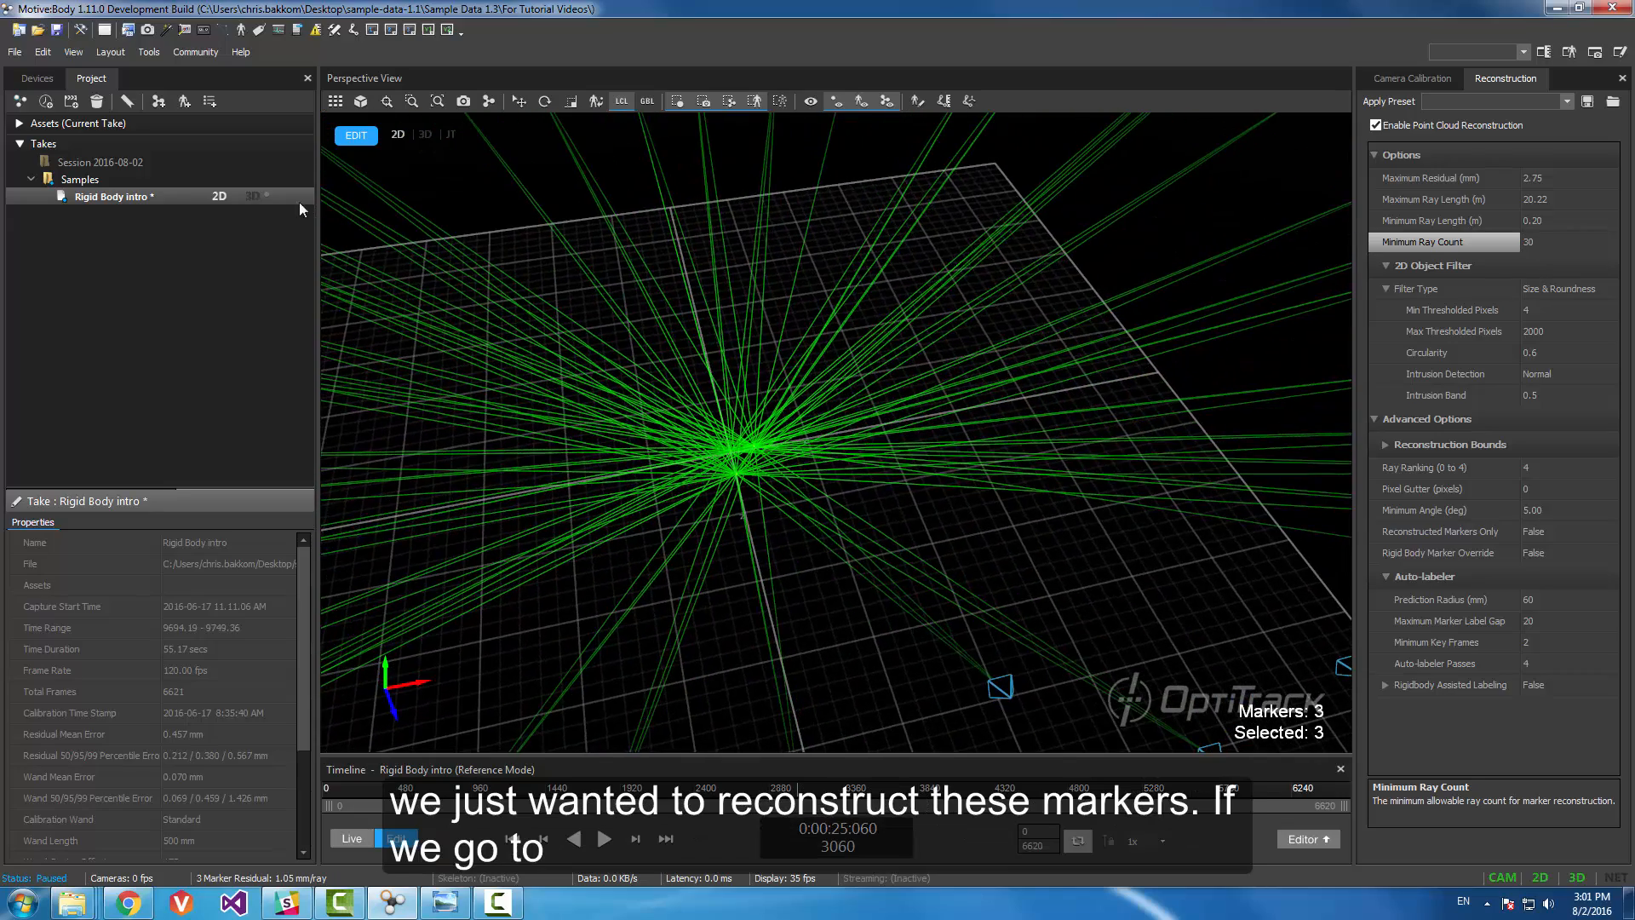
Step: Switch the take to 3D data and inspect the recorded markers in the perspective view
{"action": "left_click", "coordinate": [254, 197]}
{"action": "right_click_drag", "start_coordinate": [989, 325], "coordinate": [724, 275]}
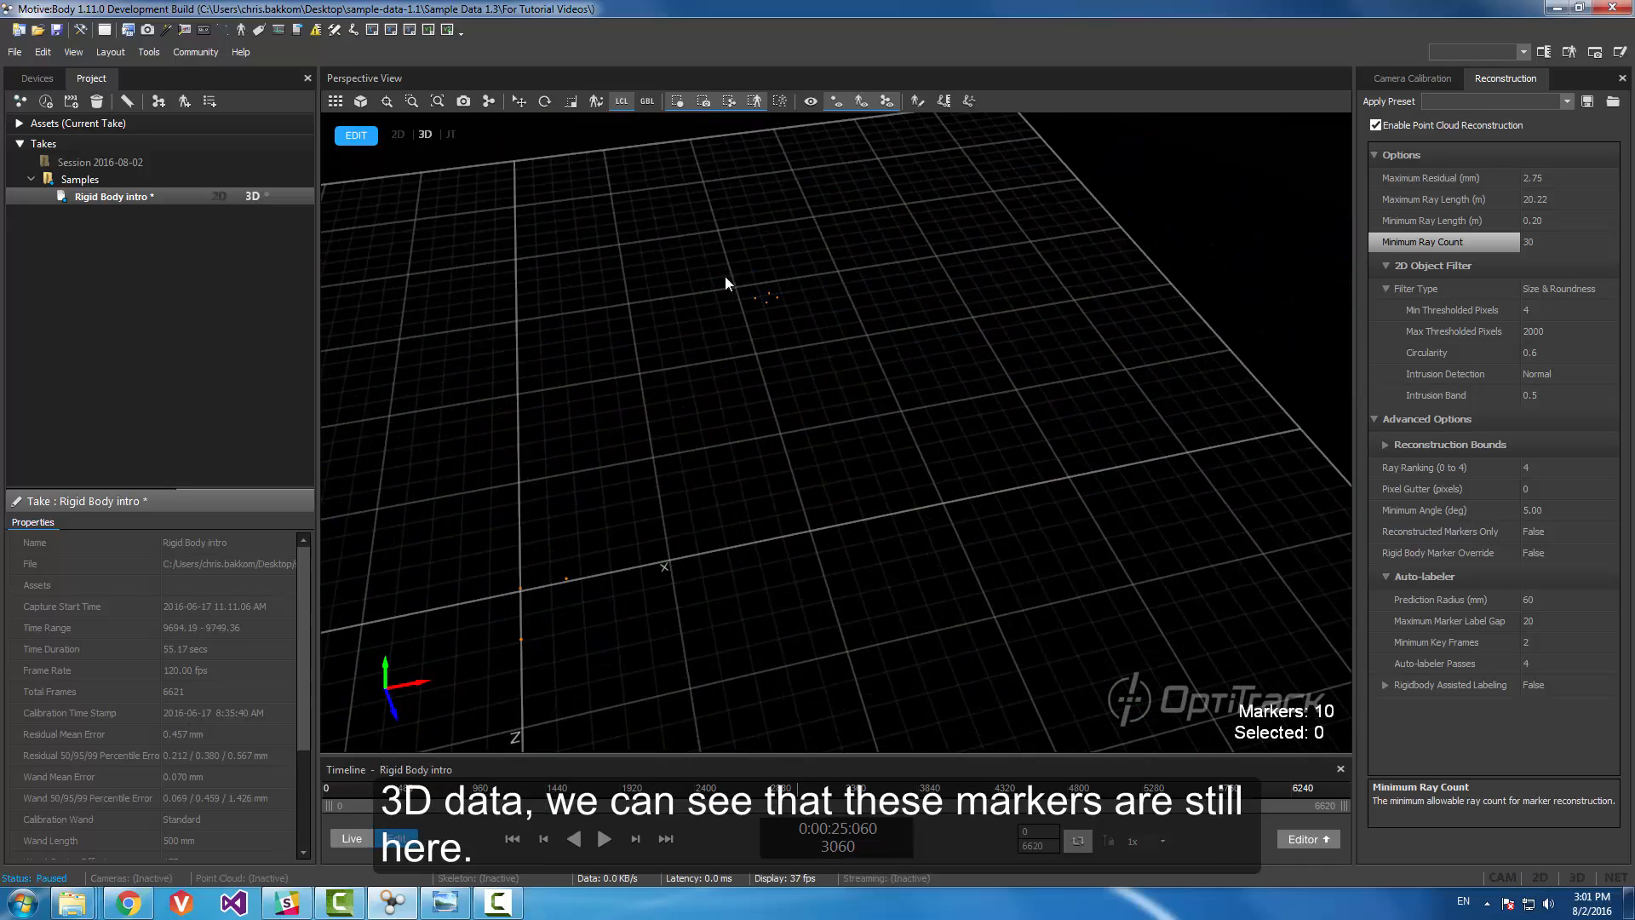
Step: Select the four clustered markers in the 3D data and inspect them in the perspective view
{"action": "left_click_drag", "start_coordinate": [710, 267], "coordinate": [827, 347]}
{"action": "right_click_drag", "start_coordinate": [826, 347], "coordinate": [852, 245]}
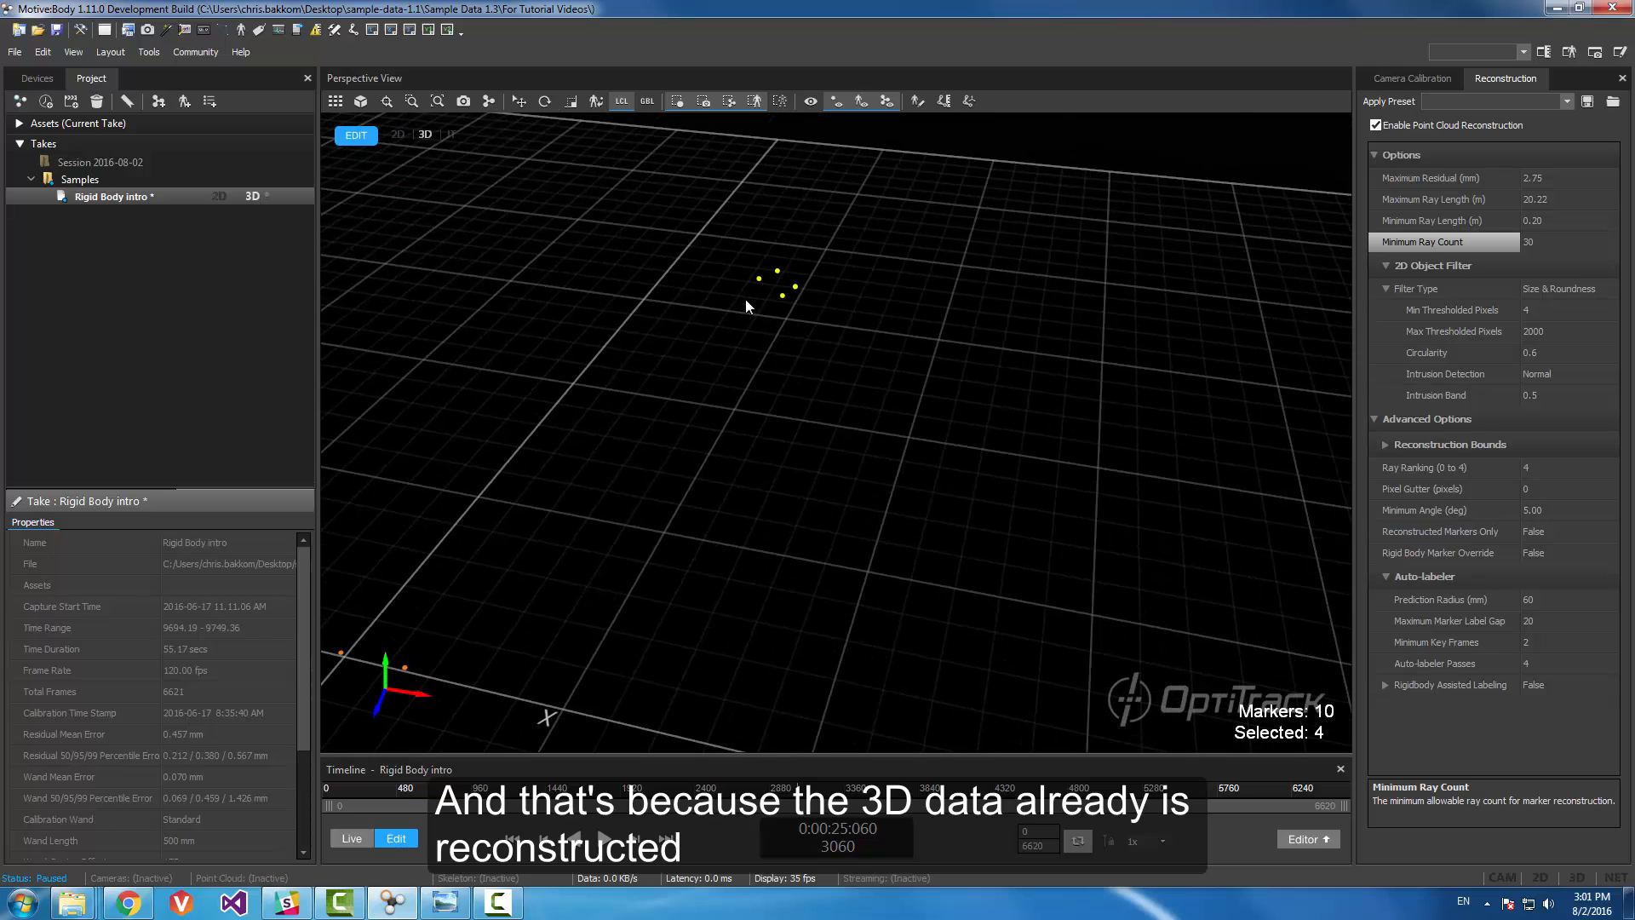
{"action": "right_click_drag", "start_coordinate": [809, 346], "coordinate": [998, 415]}
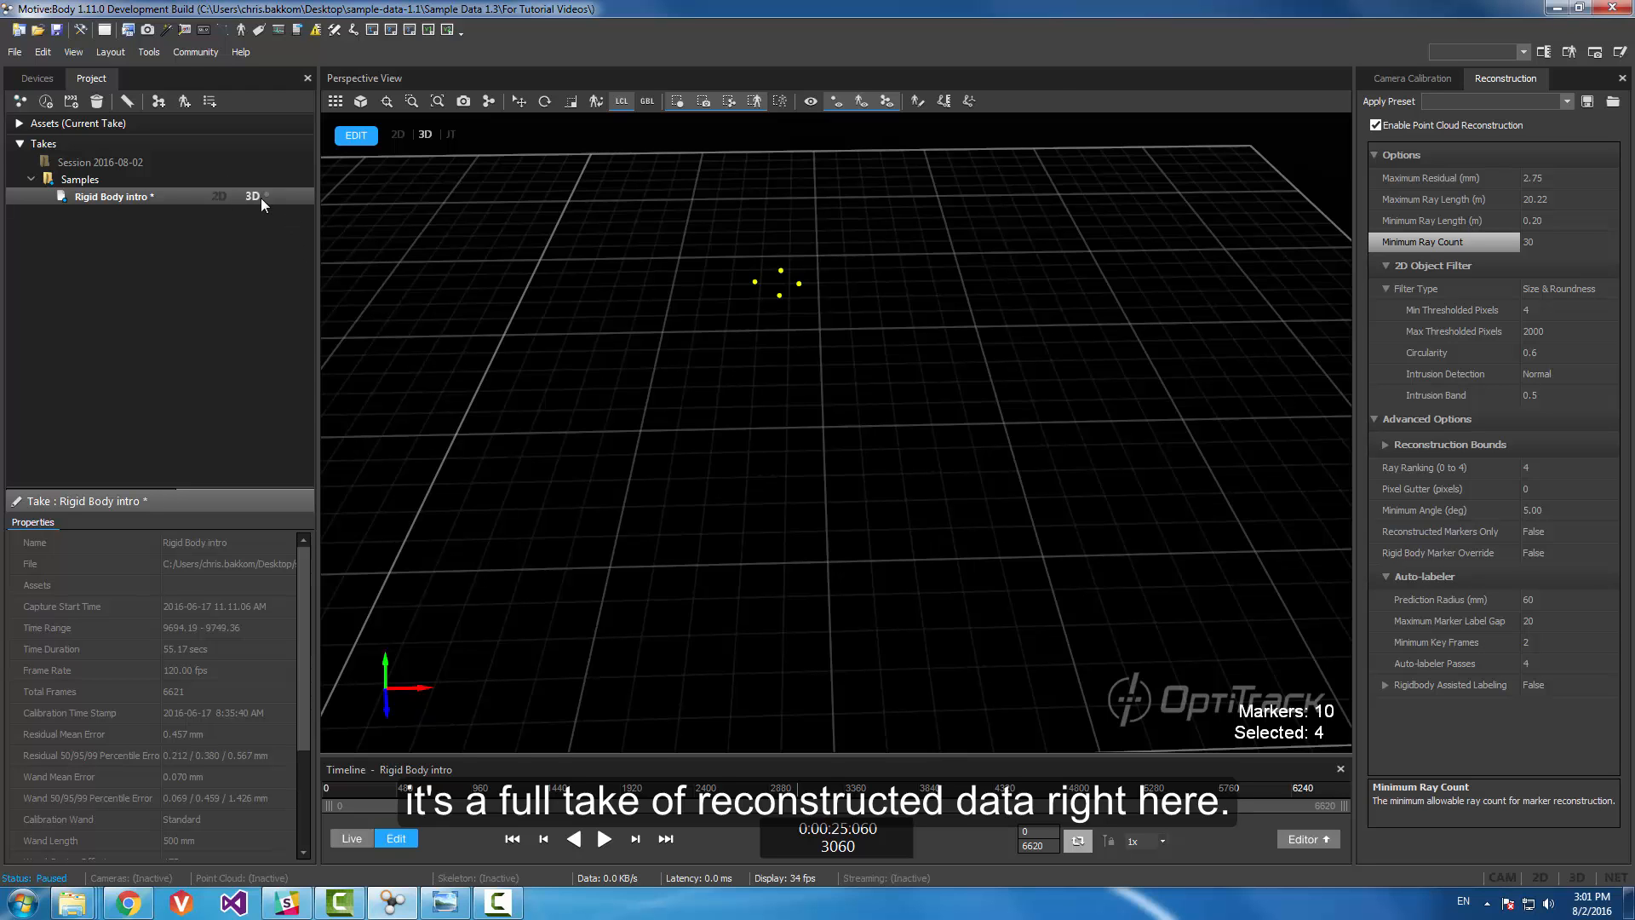
Step: Switch the take to 2D data and select the three markers near the grid origin to inspect their tracked rays
{"action": "left_click", "coordinate": [220, 196]}
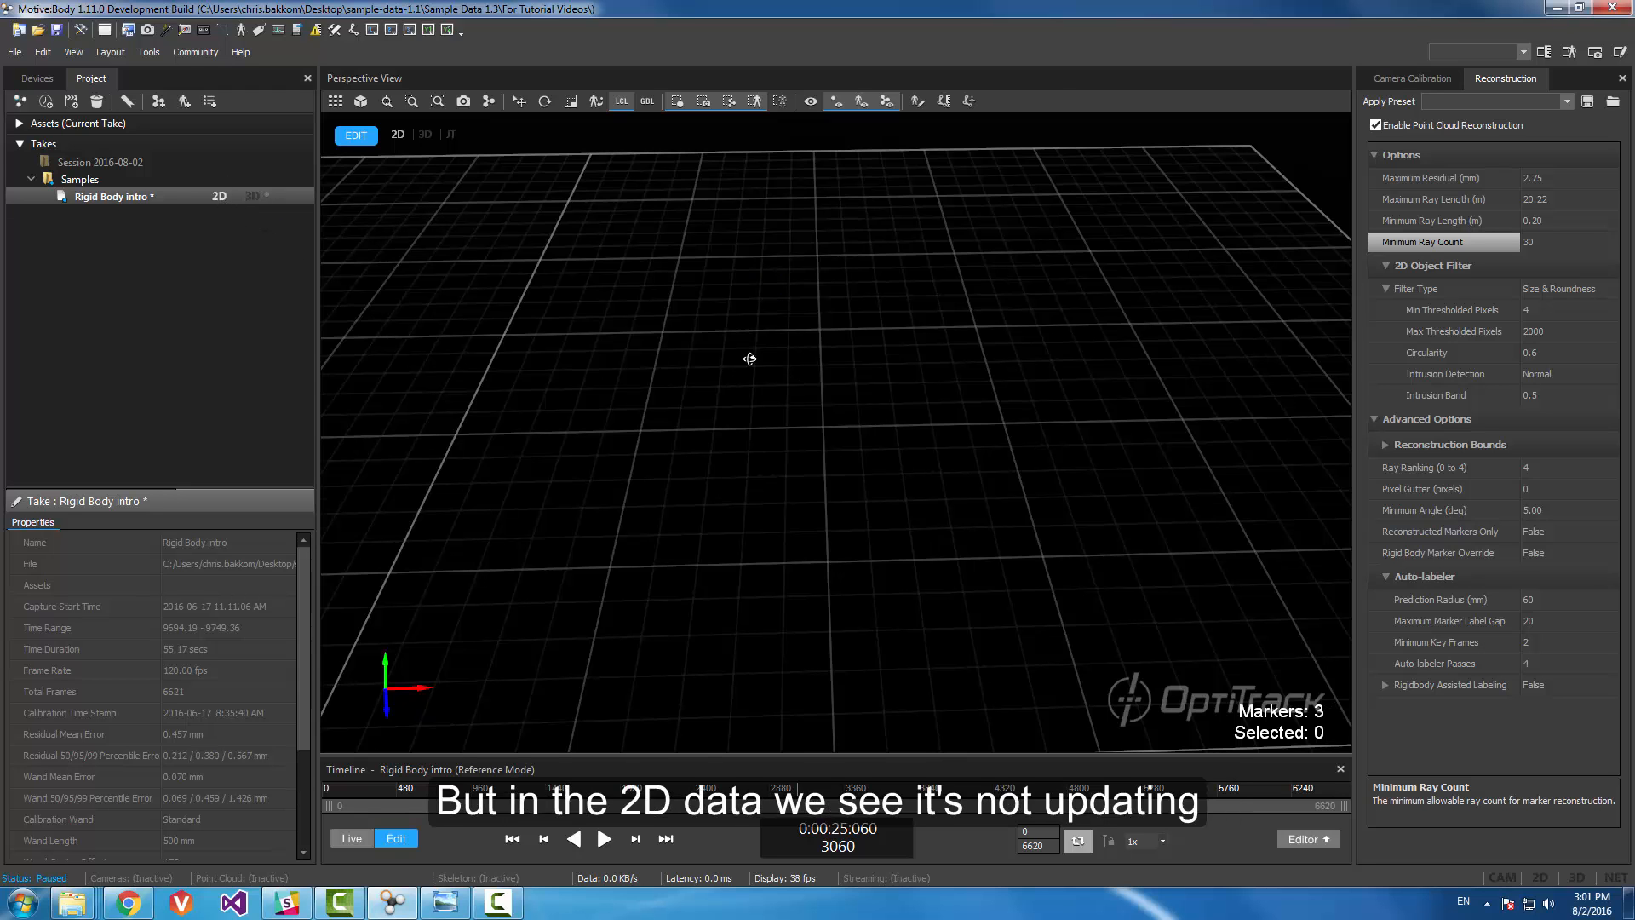
{"action": "right_click_drag", "start_coordinate": [749, 354], "coordinate": [586, 387]}
{"action": "left_click_drag", "start_coordinate": [512, 355], "coordinate": [725, 554]}
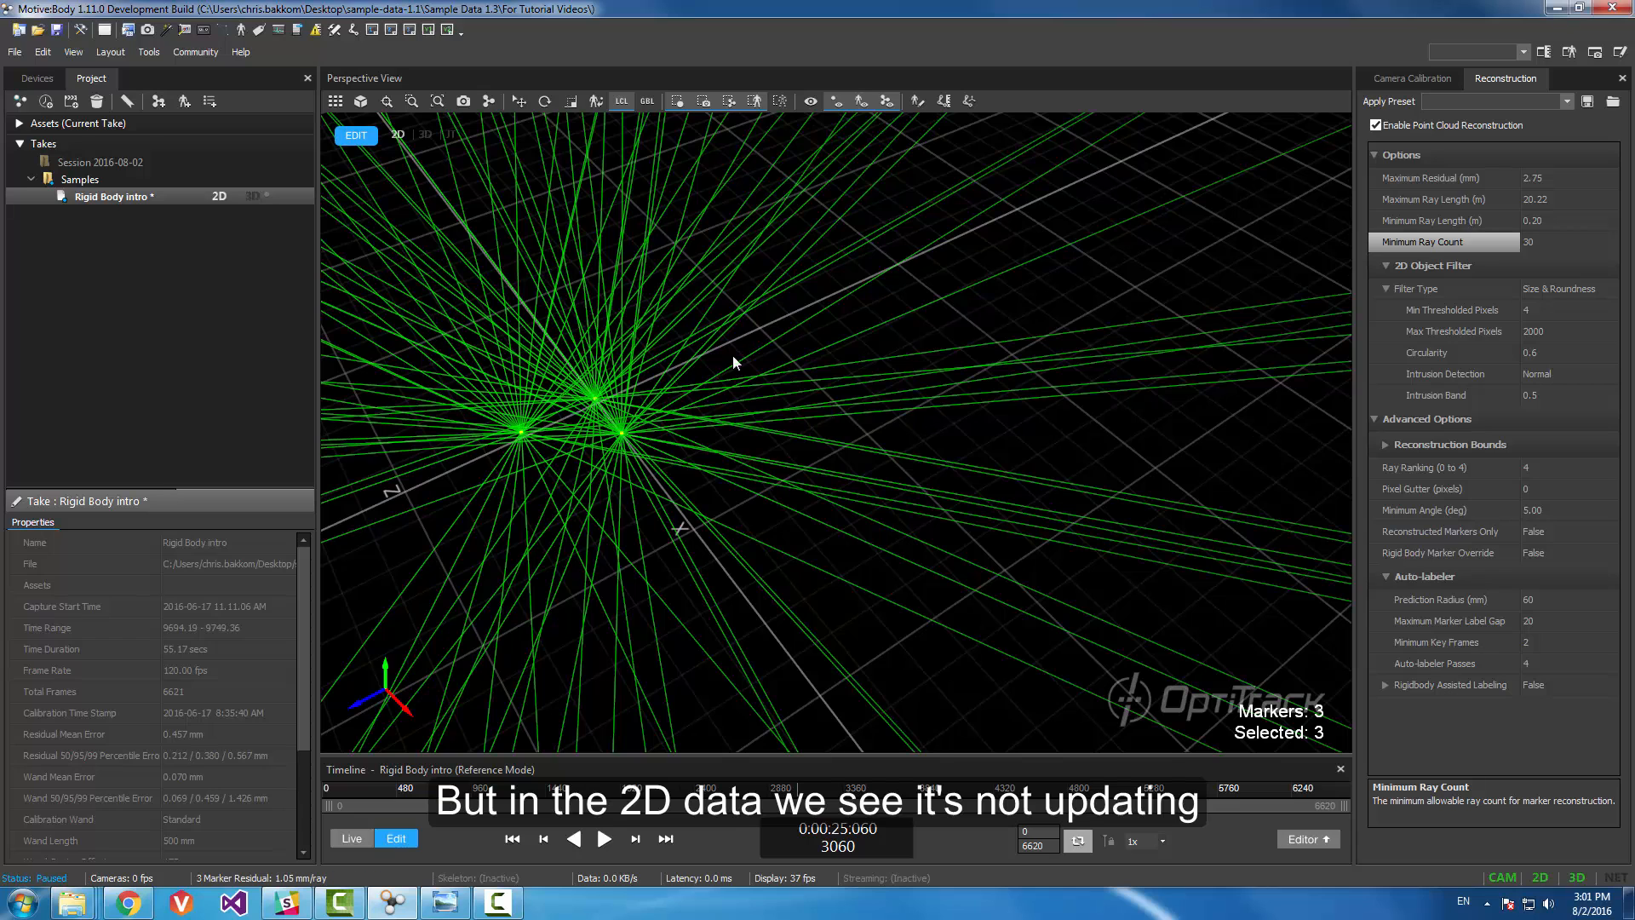
Step: Return the take to 3D data and examine all recorded markers in the perspective view
{"action": "left_click", "coordinate": [250, 195]}
{"action": "right_click", "coordinate": [228, 195]}
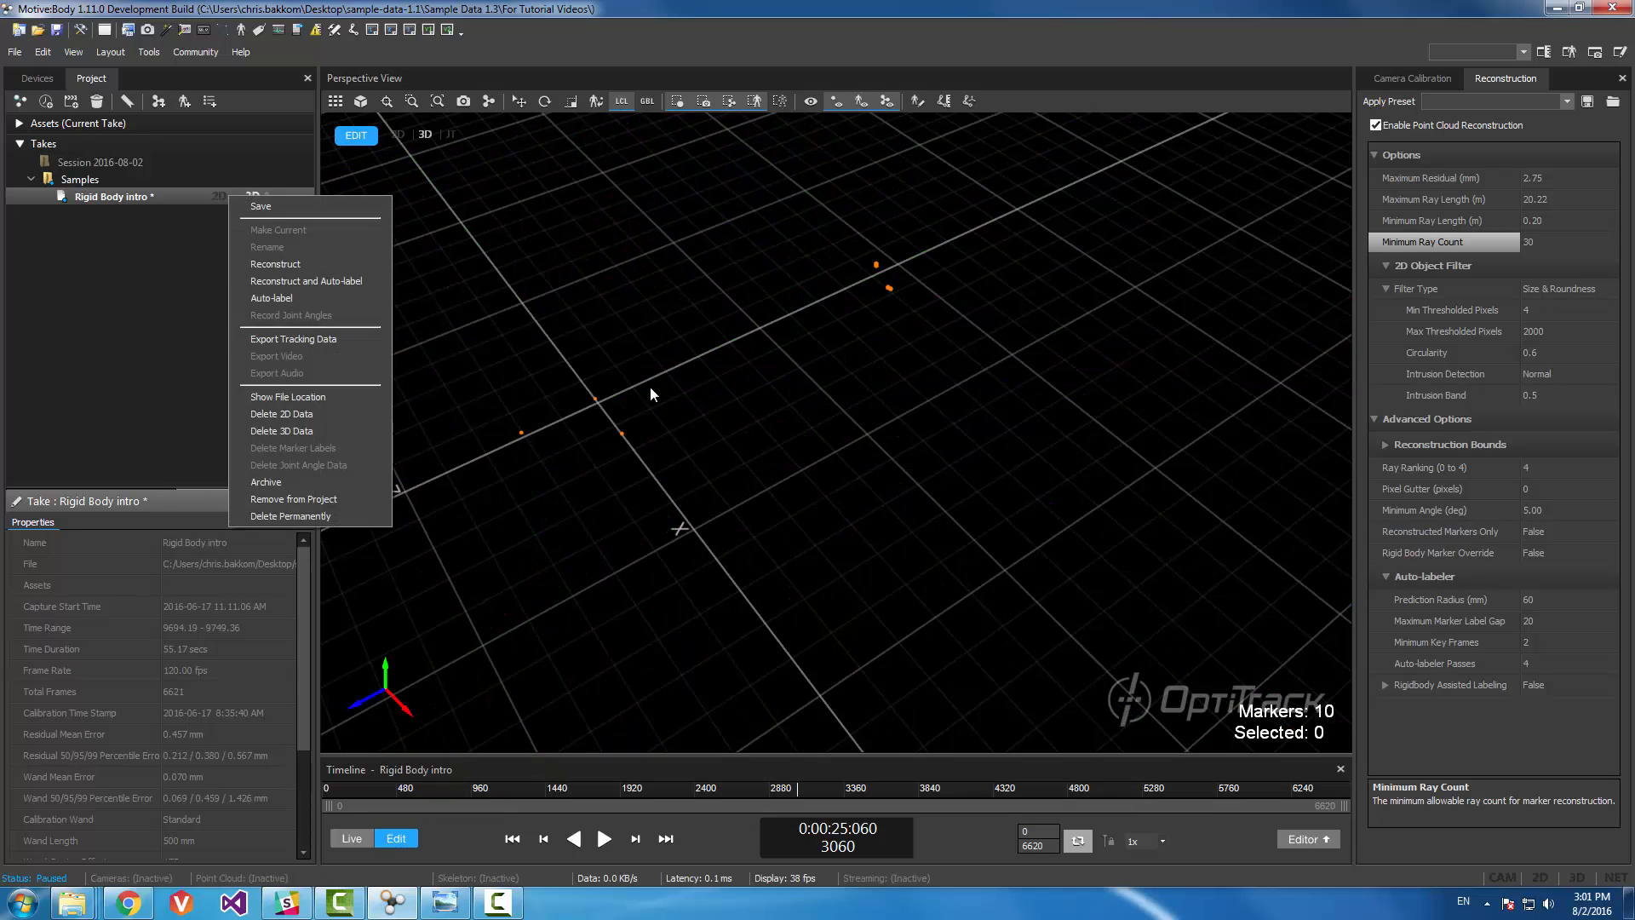
{"action": "left_click", "coordinate": [840, 312]}
{"action": "right_click_drag", "start_coordinate": [871, 285], "coordinate": [501, 626]}
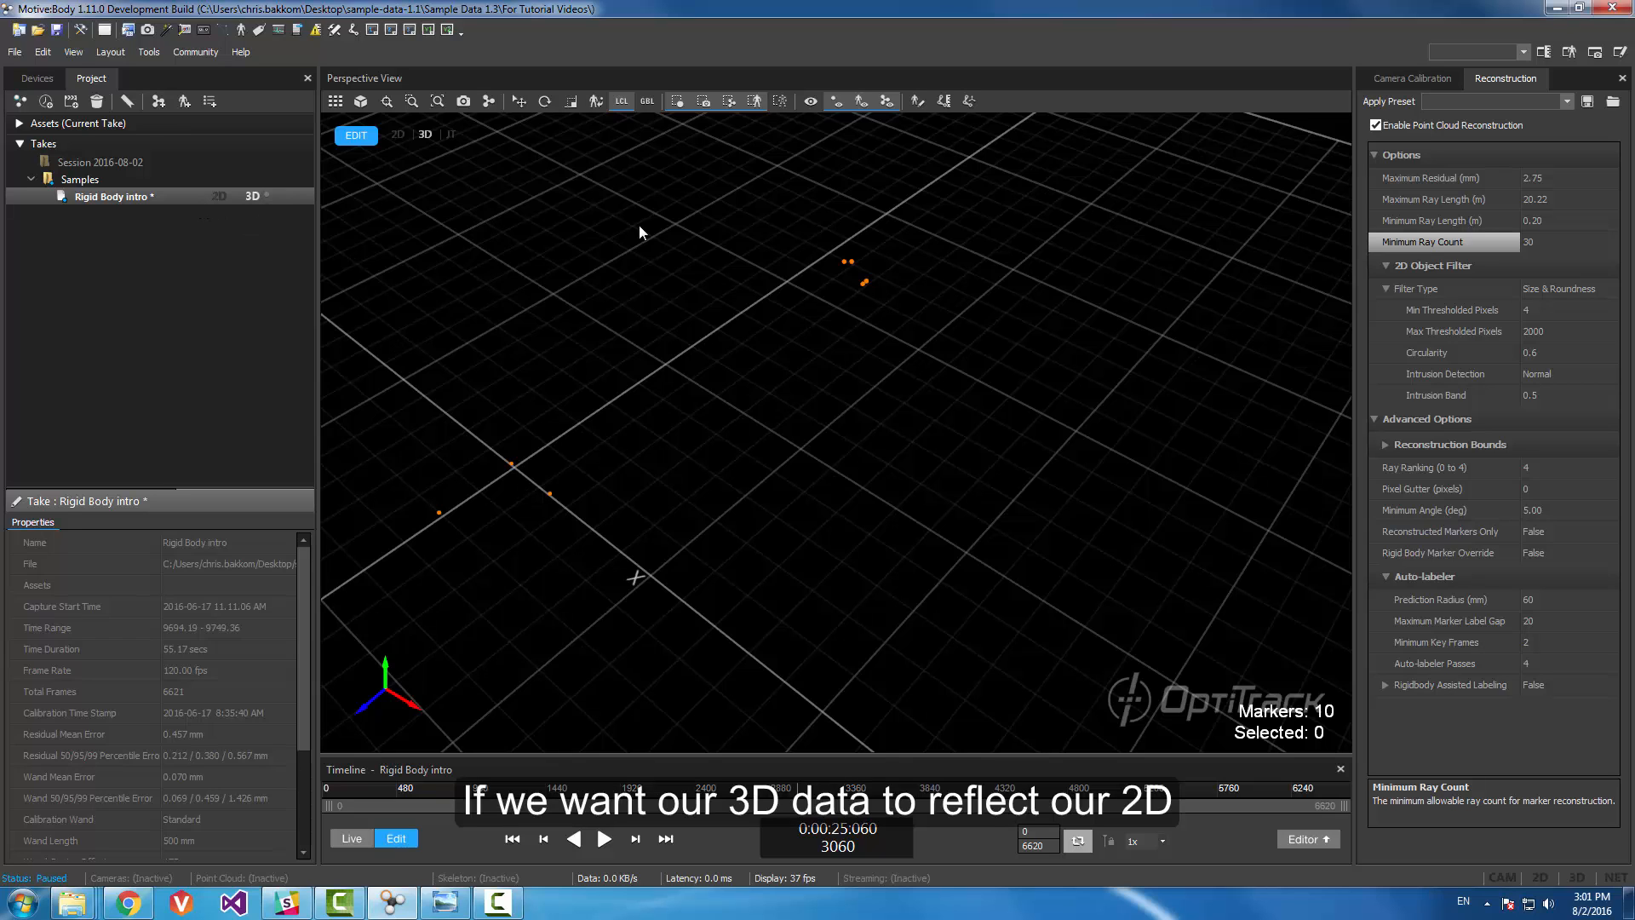
{"action": "right_click_drag", "start_coordinate": [641, 232], "coordinate": [1077, 262]}
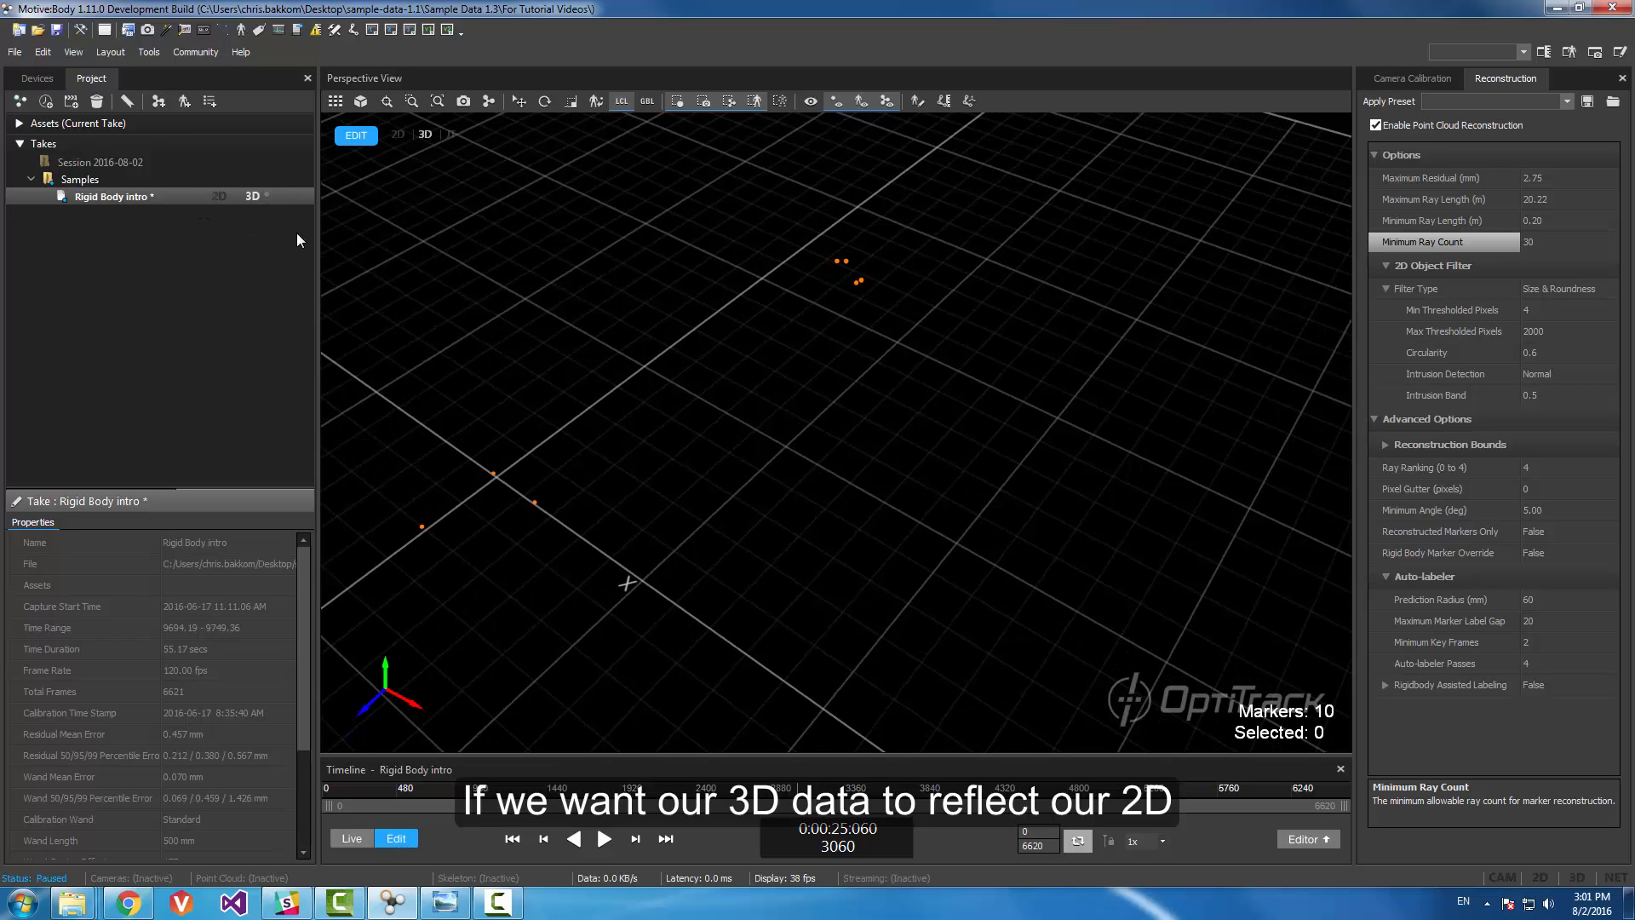
Step: Reconstruct the Rigid Body intro take and inspect the resulting 3D markers around the grid origin
{"action": "right_click", "coordinate": [209, 201]}
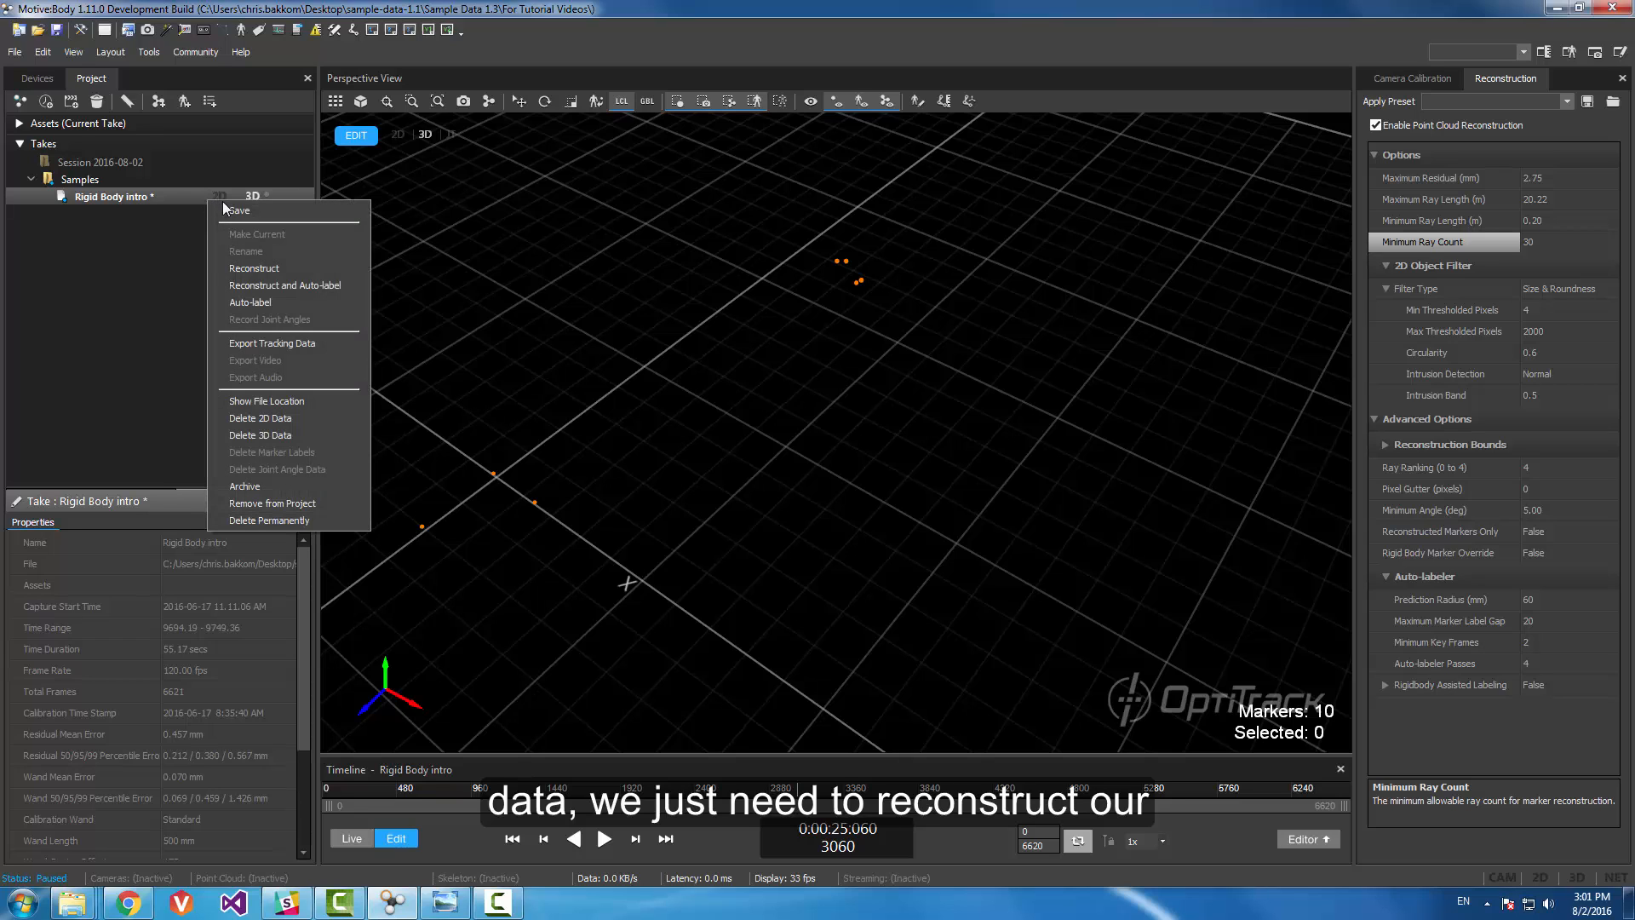
{"action": "left_click", "coordinate": [258, 271]}
{"action": "left_click", "coordinate": [876, 462]}
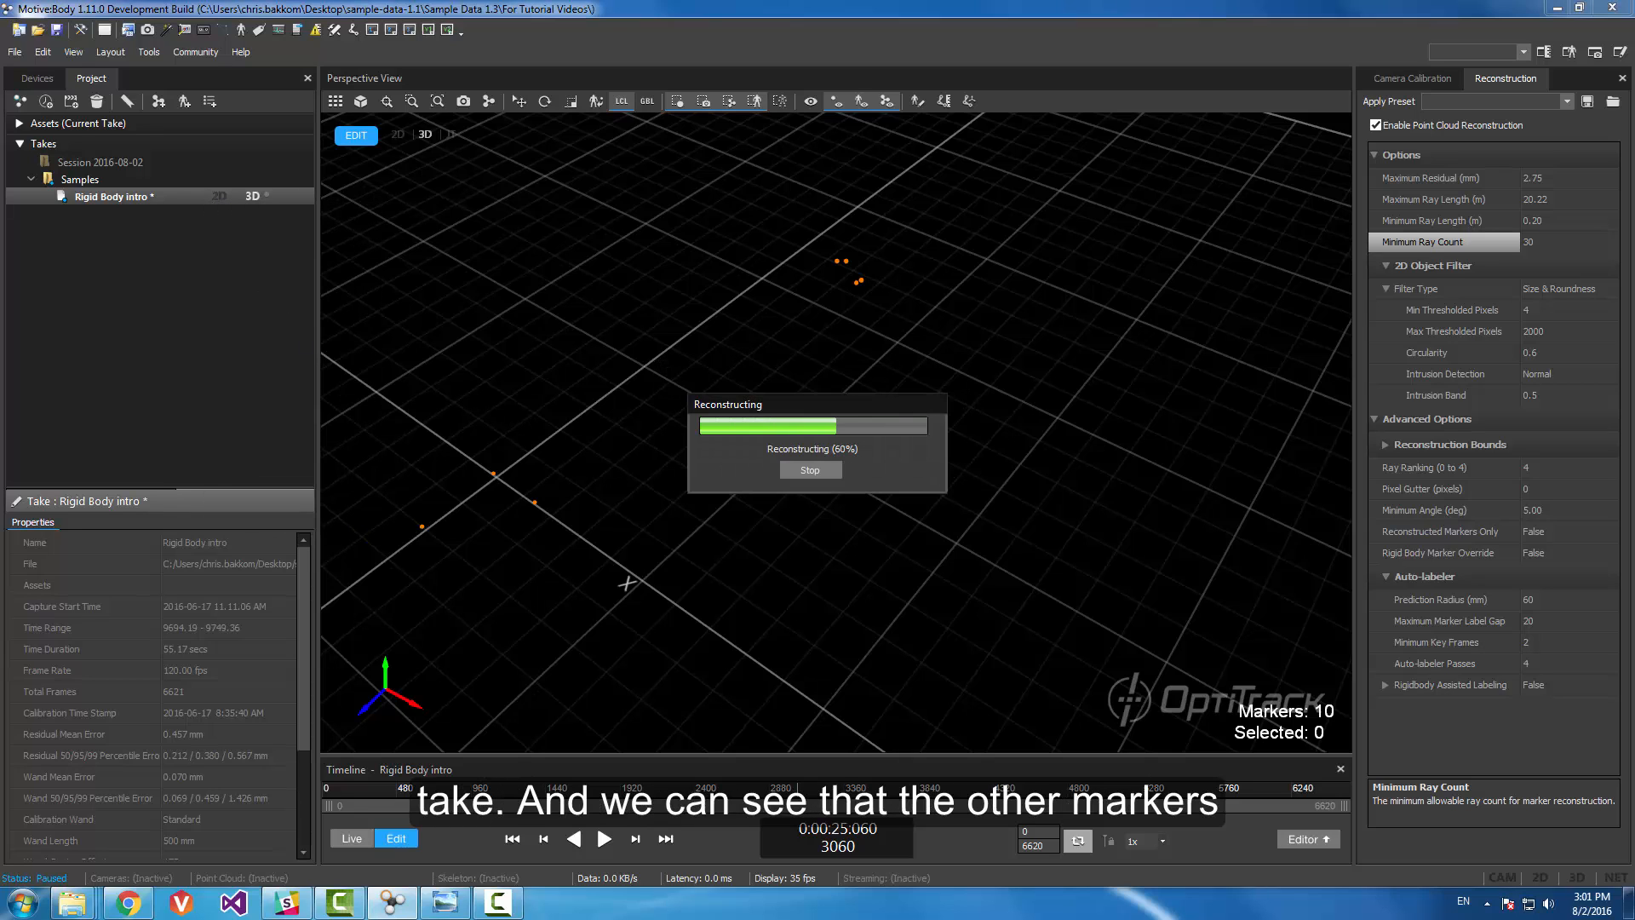
{"action": "right_click_drag", "start_coordinate": [789, 350], "coordinate": [875, 324]}
{"action": "mouse_move", "coordinate": [894, 389]}
{"action": "right_mouse_down"}
{"action": "mouse_move", "coordinate": [806, 394]}
{"action": "mouse_move", "coordinate": [879, 400]}
{"action": "right_mouse_up"}
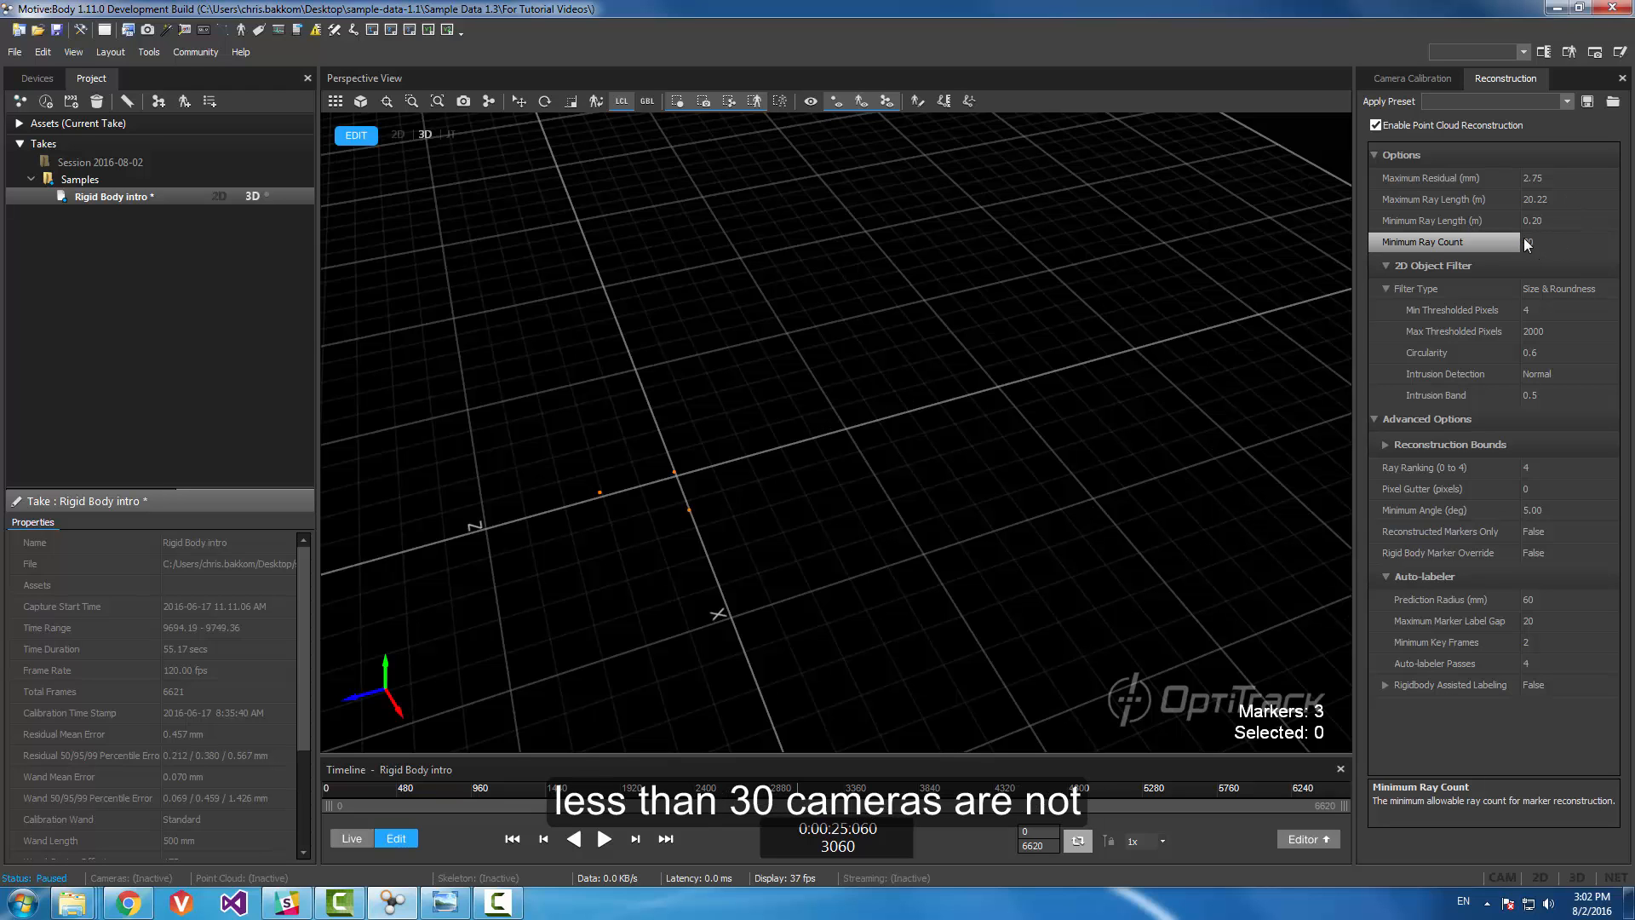
{"action": "right_click_drag", "start_coordinate": [722, 451], "coordinate": [854, 390]}
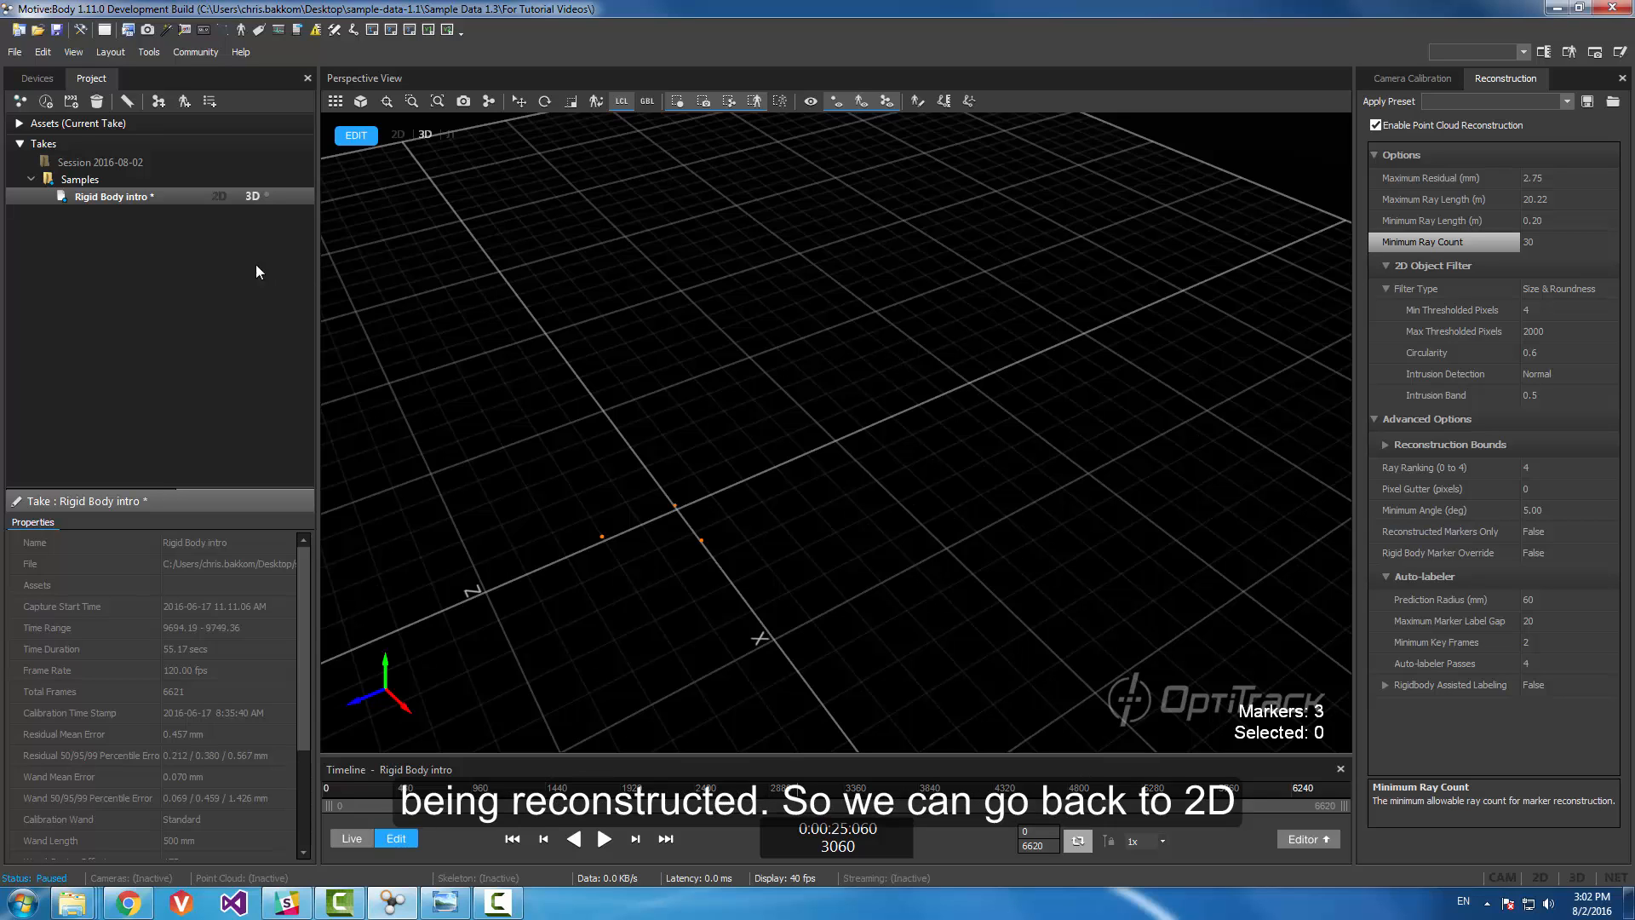
Step: Switch the take to 2D data and set the Minimum Ray Count to 3
{"action": "left_click", "coordinate": [218, 197]}
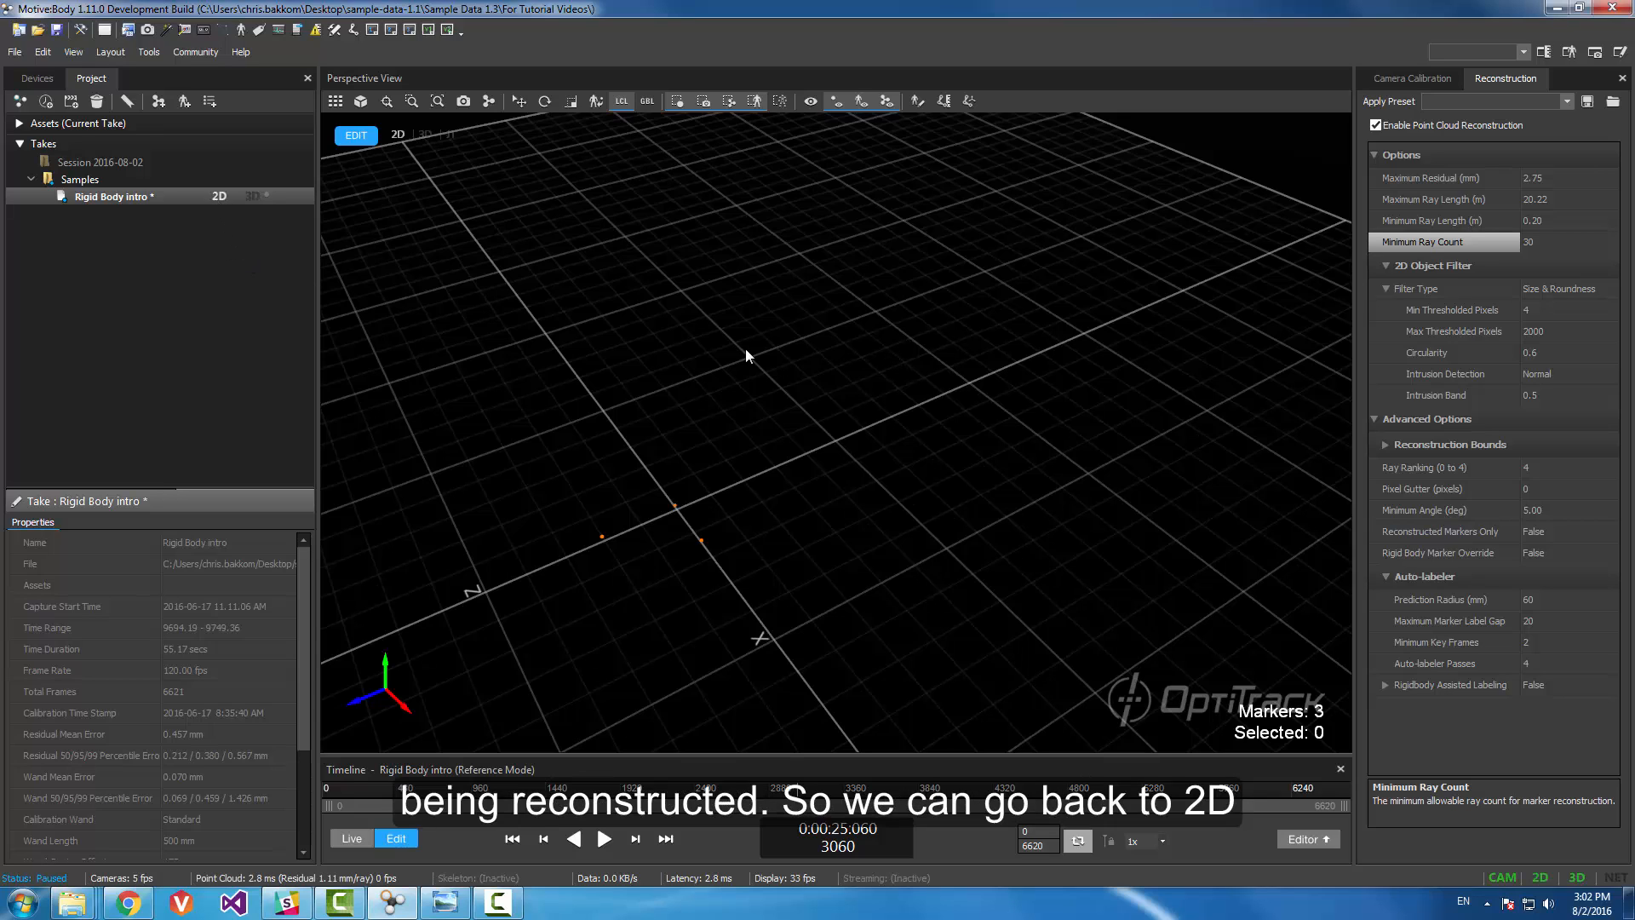
{"action": "left_click", "coordinate": [1538, 245]}
{"action": "type", "text": "3"}
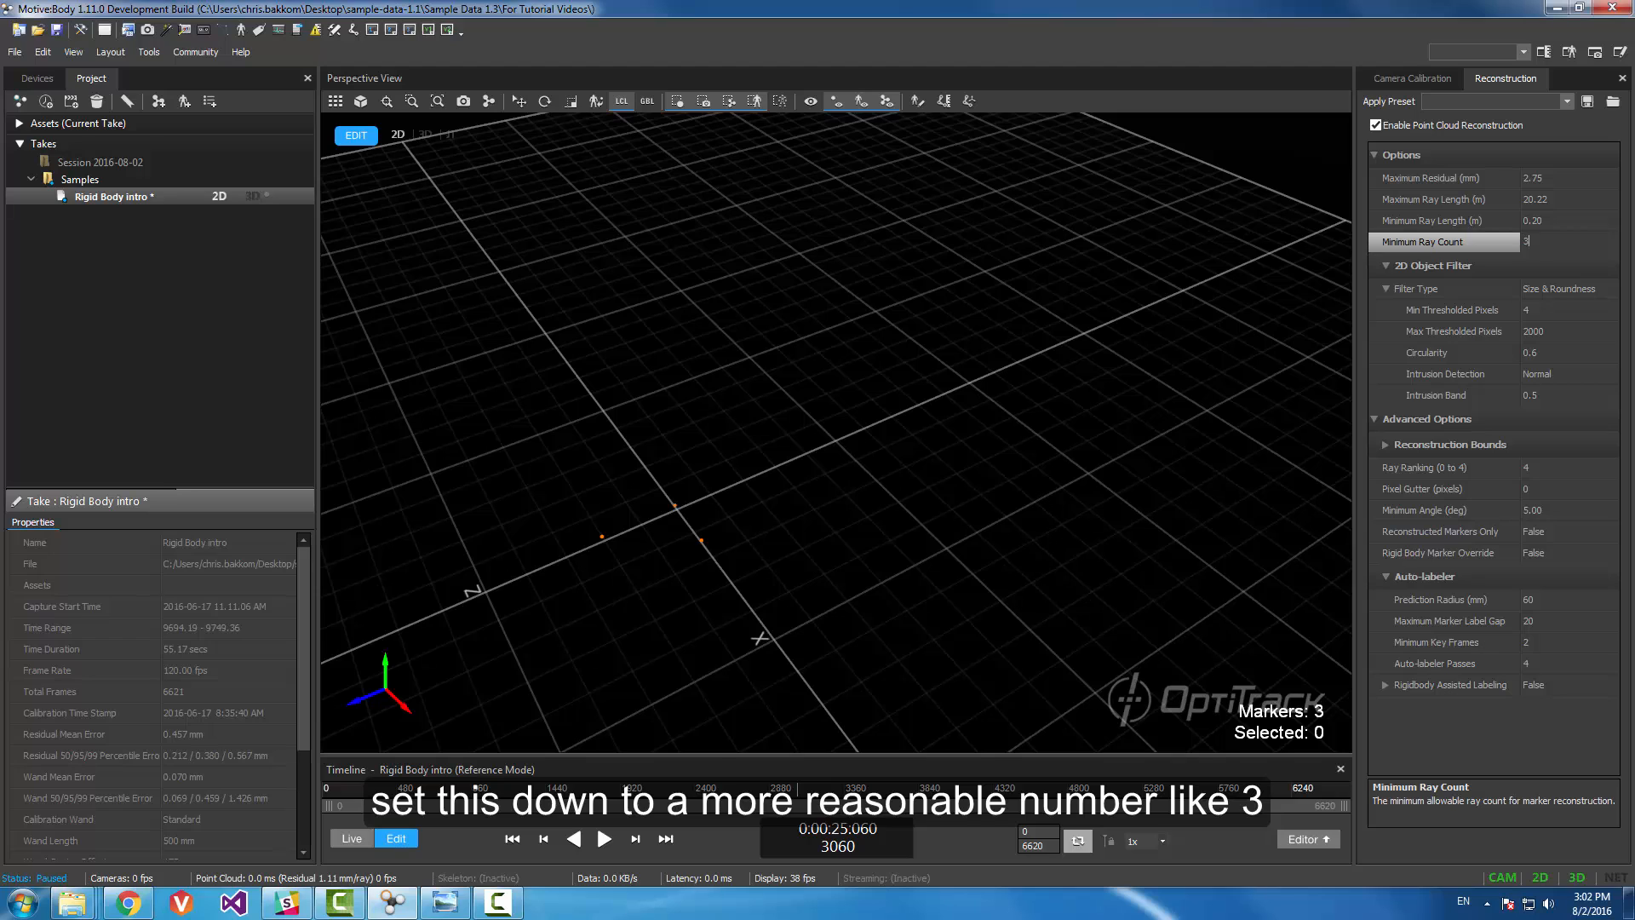
{"action": "key", "text": "Return"}
{"action": "scroll", "coordinate": [817, 469], "scroll_direction": "down", "scroll_amount": 1}
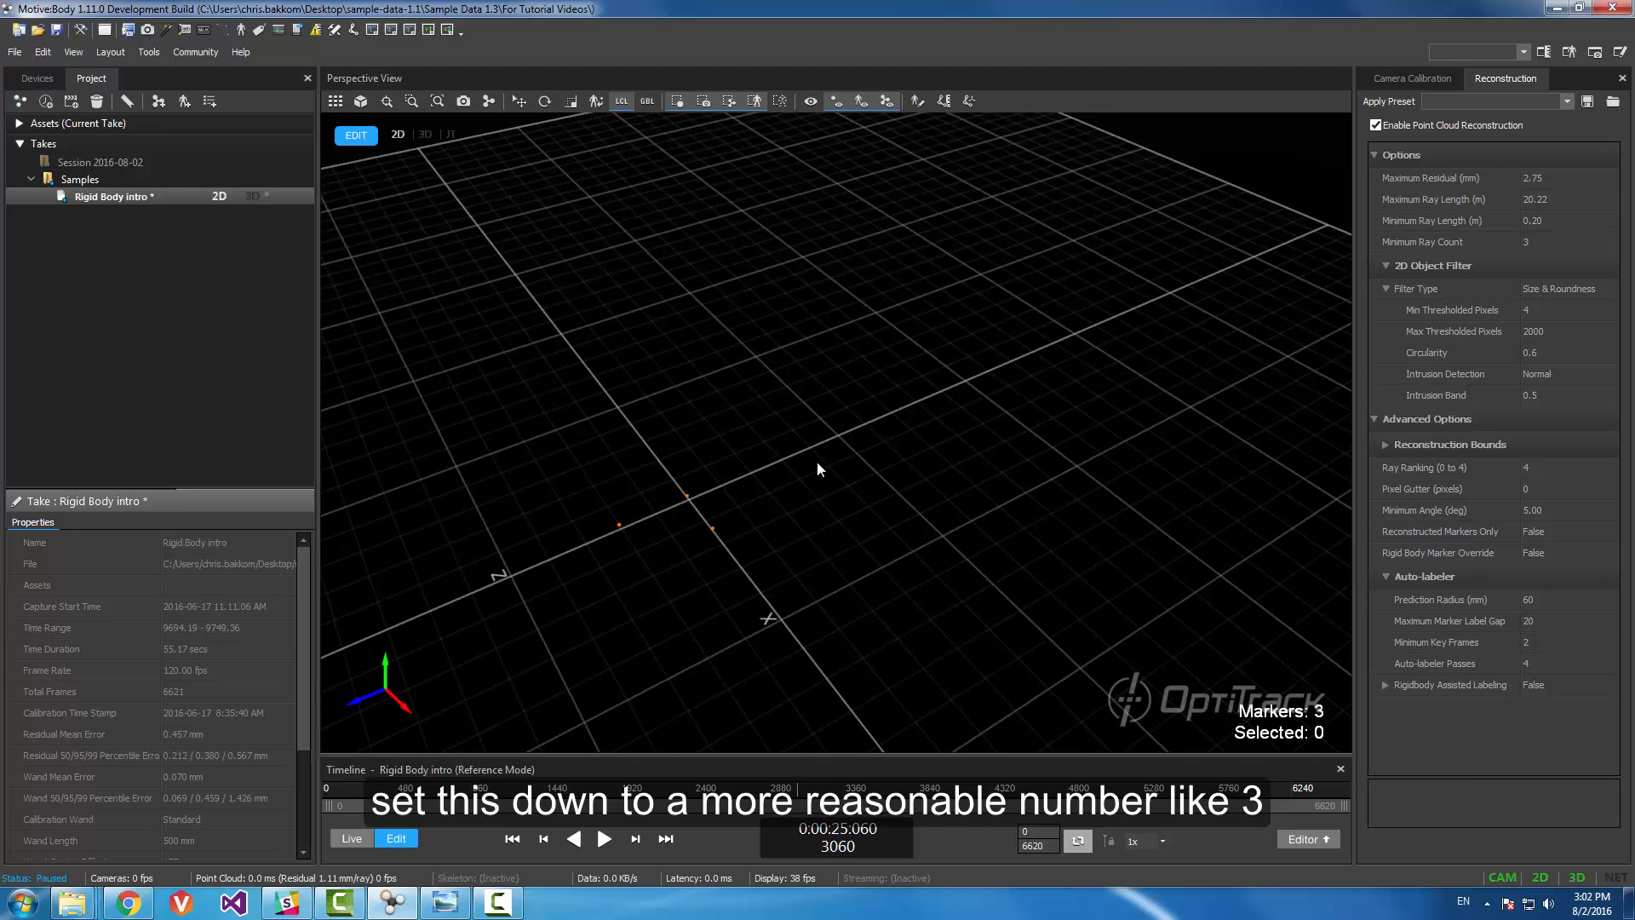
Step: Set the Minimum Ray Count to 2 and advance the take four frames to frame 3064
{"action": "left_click", "coordinate": [1558, 243]}
{"action": "type", "text": "2"}
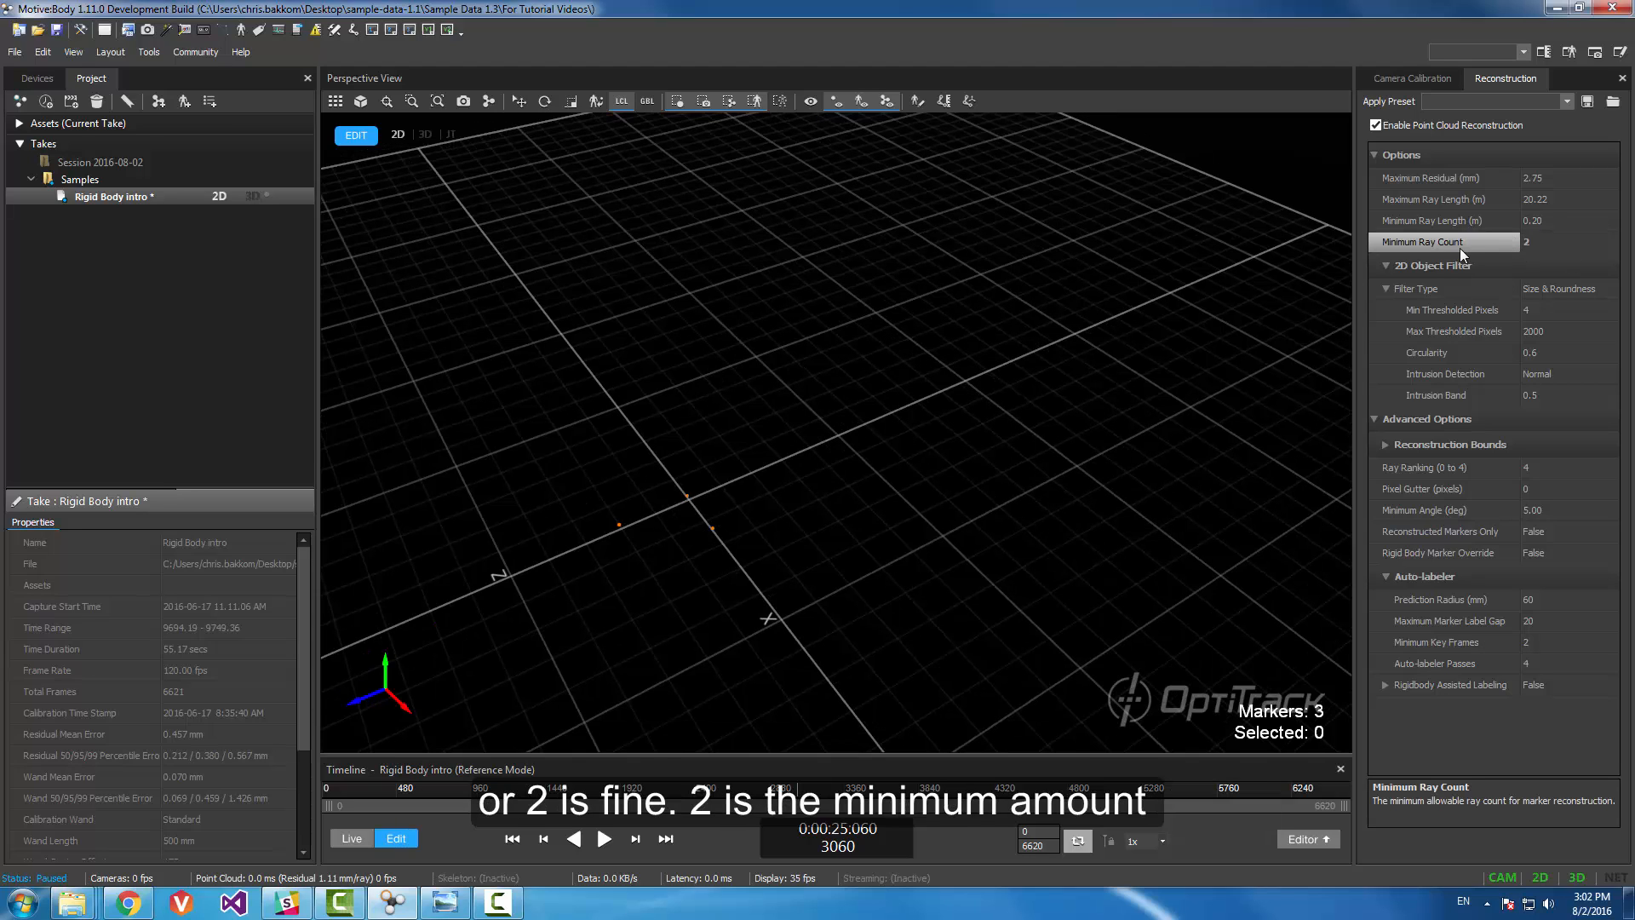
{"action": "key", "text": "Return"}
{"action": "left_click", "coordinate": [624, 848]}
{"action": "left_click", "coordinate": [625, 849]}
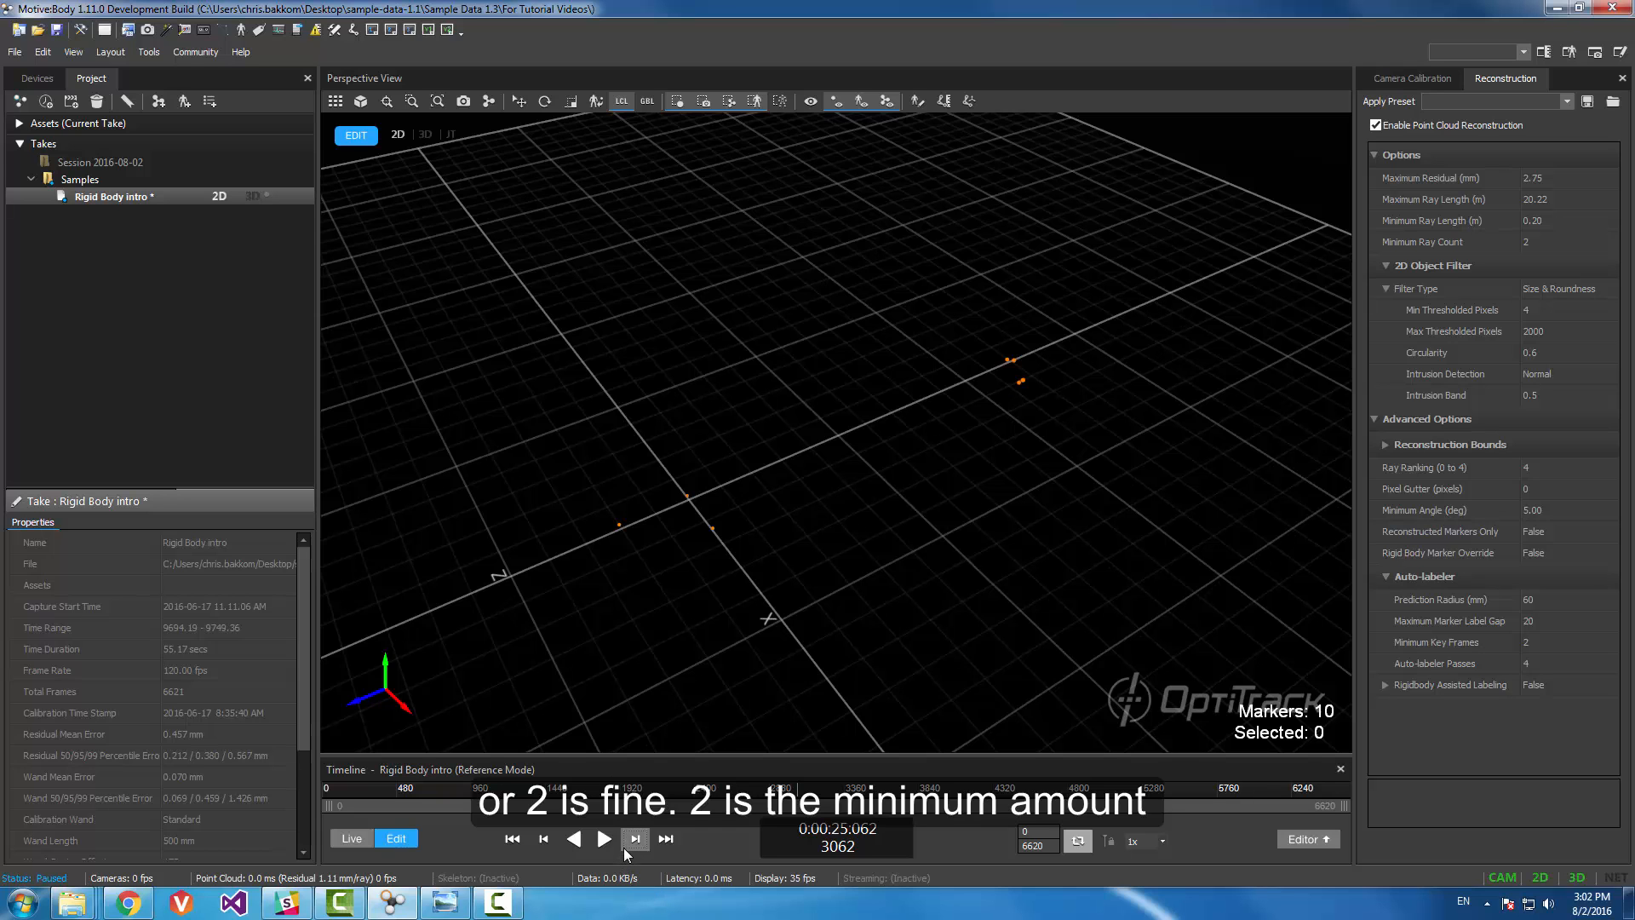
{"action": "left_click", "coordinate": [625, 849]}
{"action": "left_click", "coordinate": [625, 849]}
{"action": "right_click_drag", "start_coordinate": [1089, 410], "coordinate": [1061, 418]}
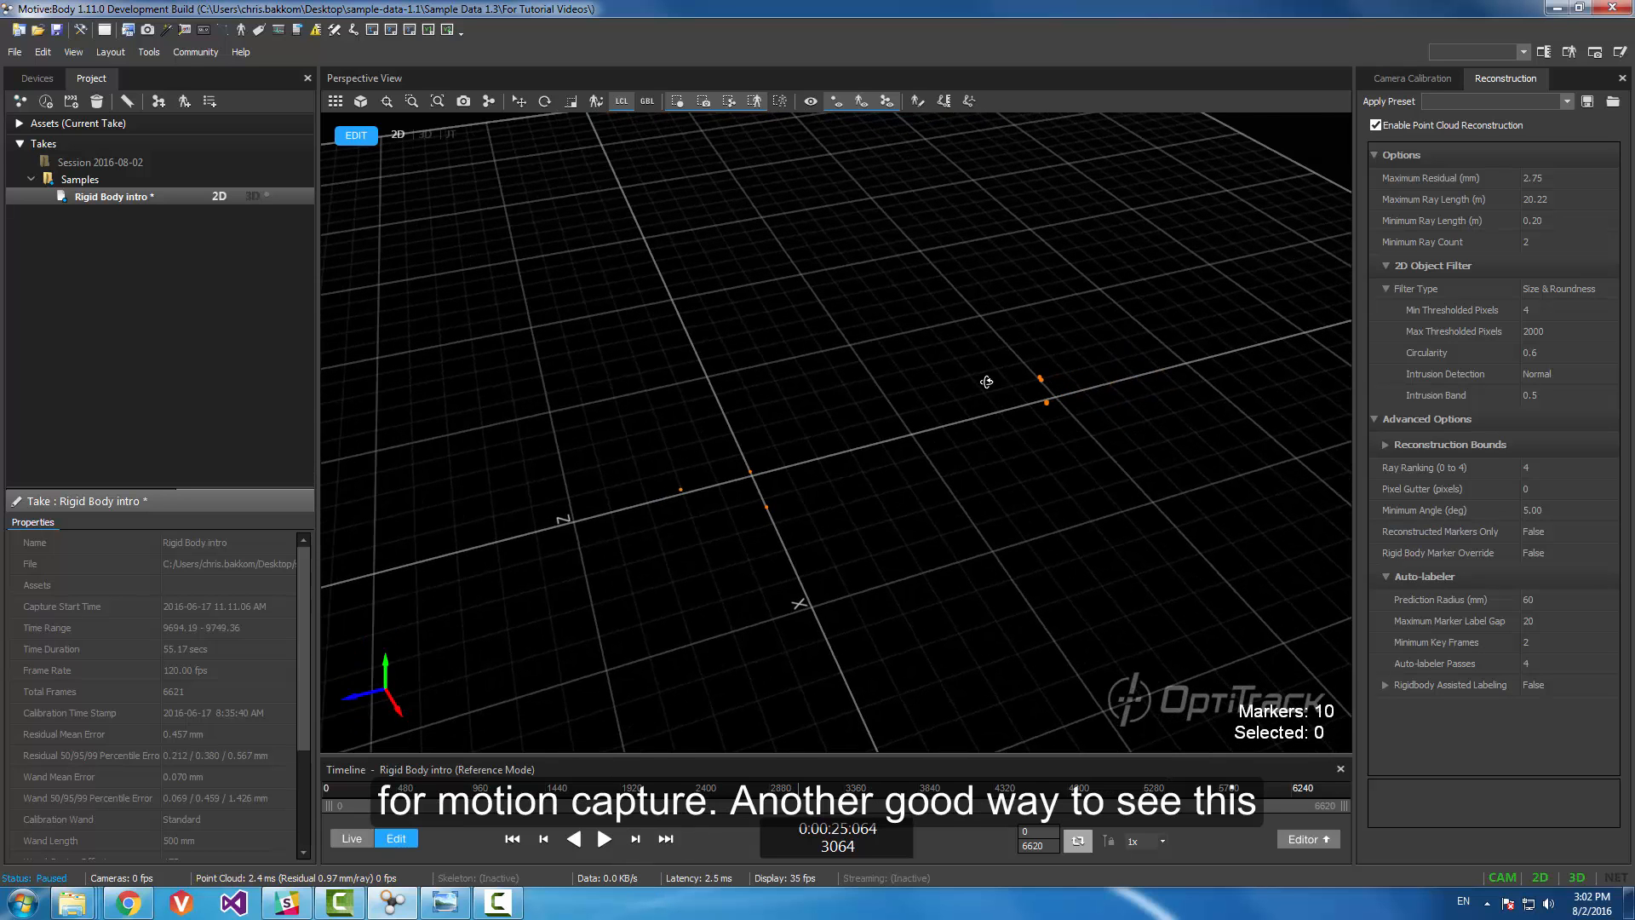
{"action": "right_click_drag", "start_coordinate": [986, 382], "coordinate": [947, 377]}
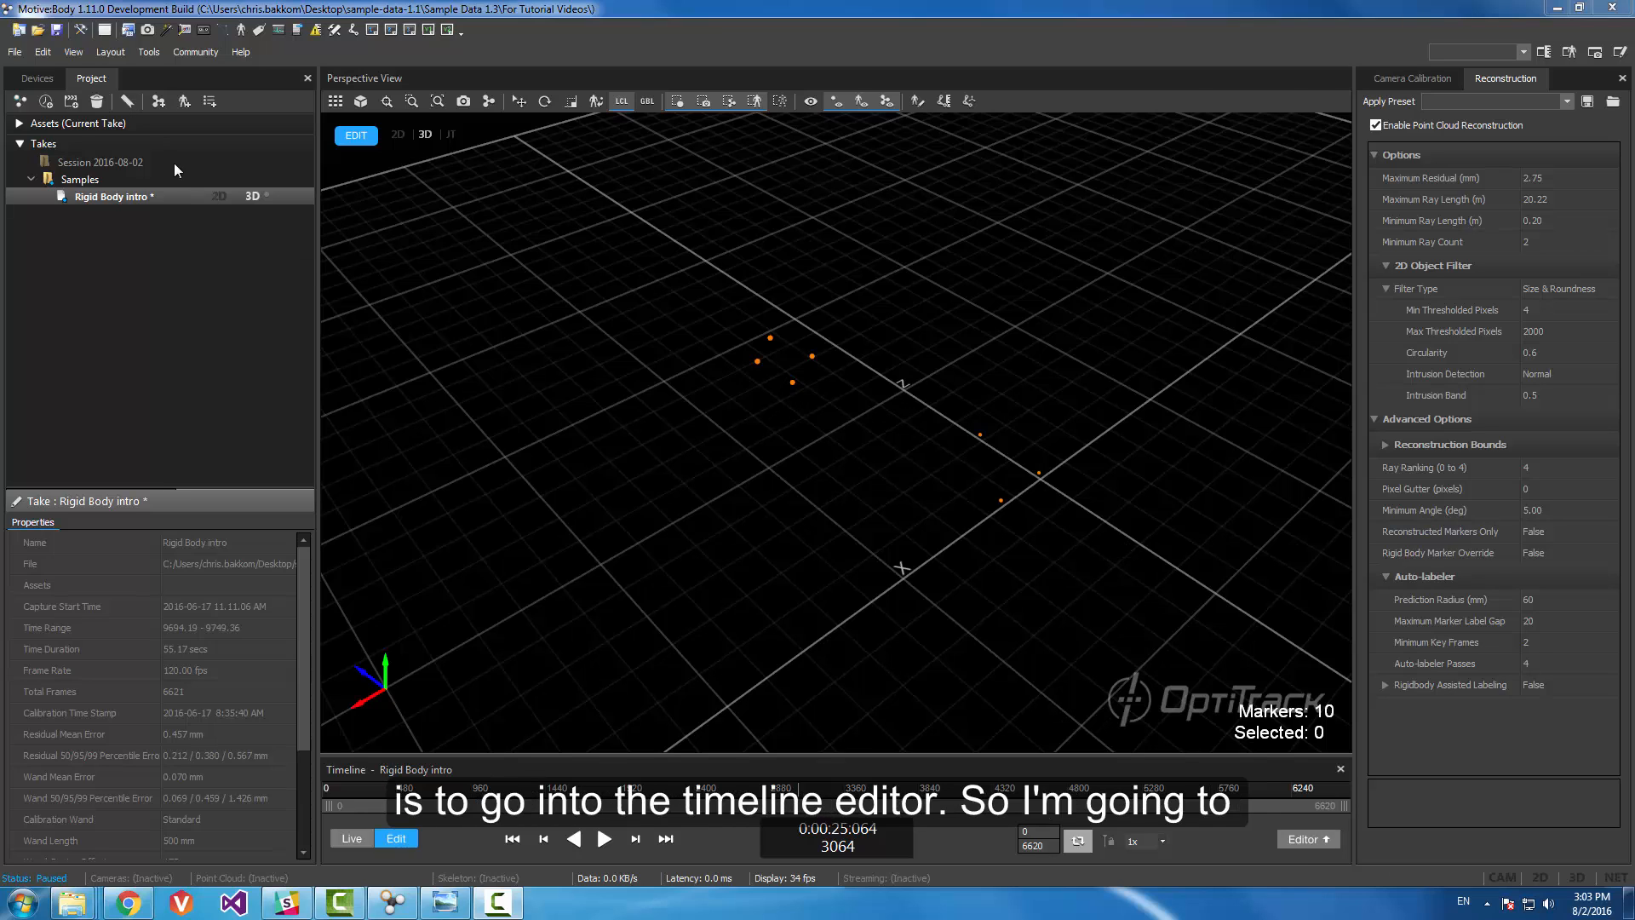
Step: With the take in 2D data, open the timeline editor and select the four clustered markers
{"action": "left_click", "coordinate": [218, 196]}
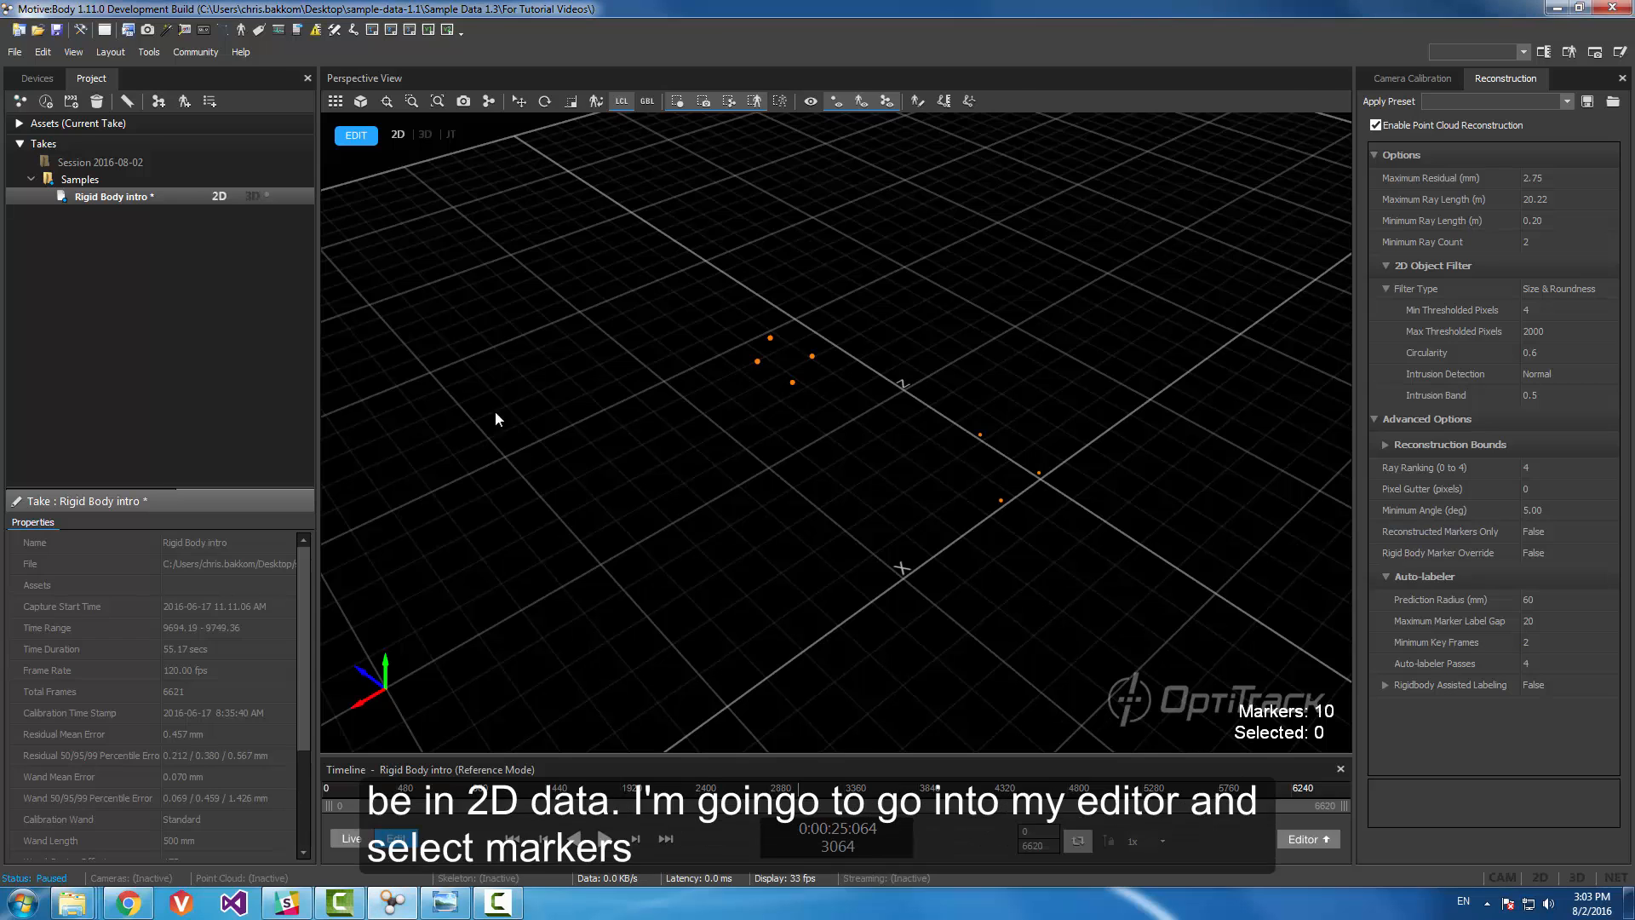
{"action": "left_click", "coordinate": [1311, 839]}
{"action": "left_click_drag", "start_coordinate": [737, 201], "coordinate": [894, 368]}
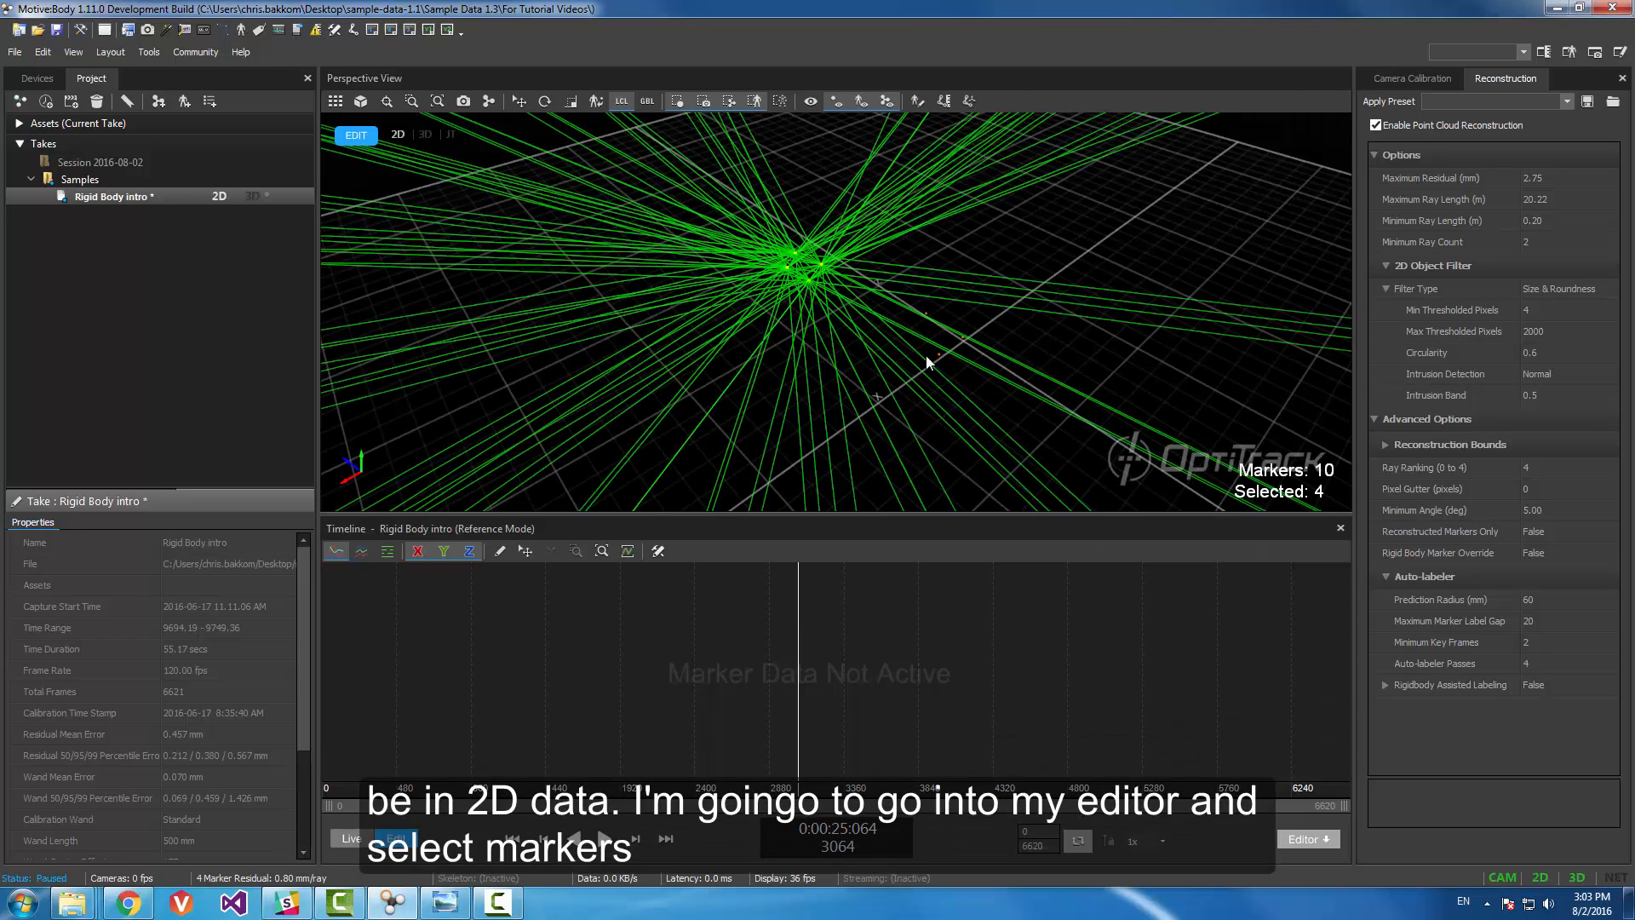
{"action": "right_click_drag", "start_coordinate": [927, 355], "coordinate": [861, 365]}
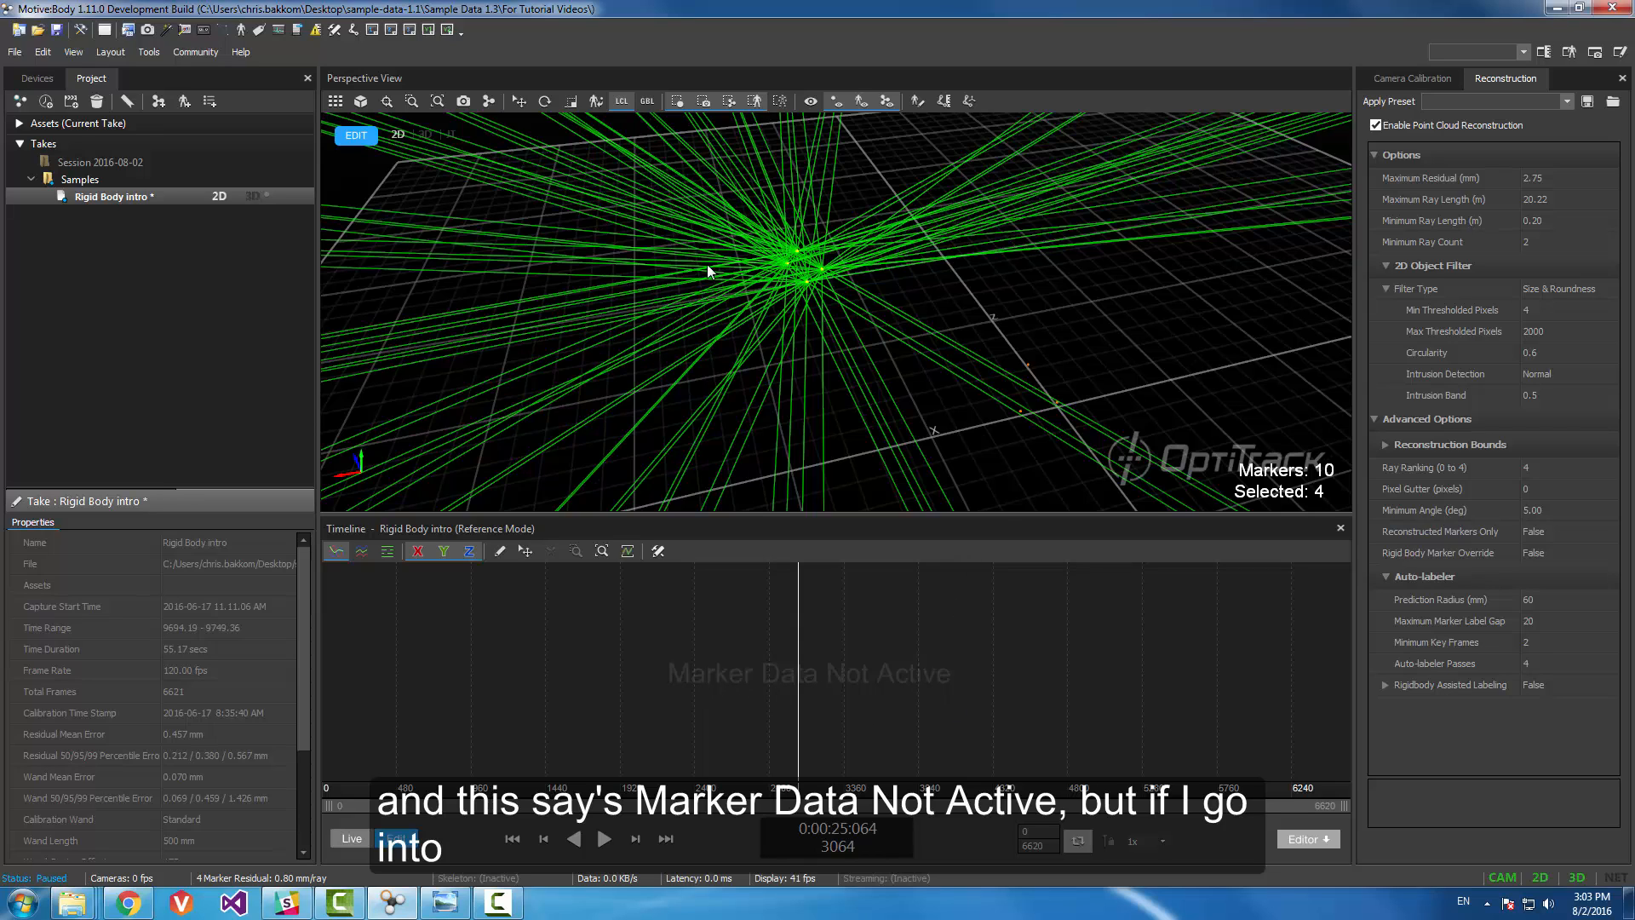
Step: Switch the take to 3D data and select the four clustered markers to graph their X, Y and Z trajectories
{"action": "left_click", "coordinate": [253, 196]}
{"action": "left_click_drag", "start_coordinate": [717, 174], "coordinate": [846, 318]}
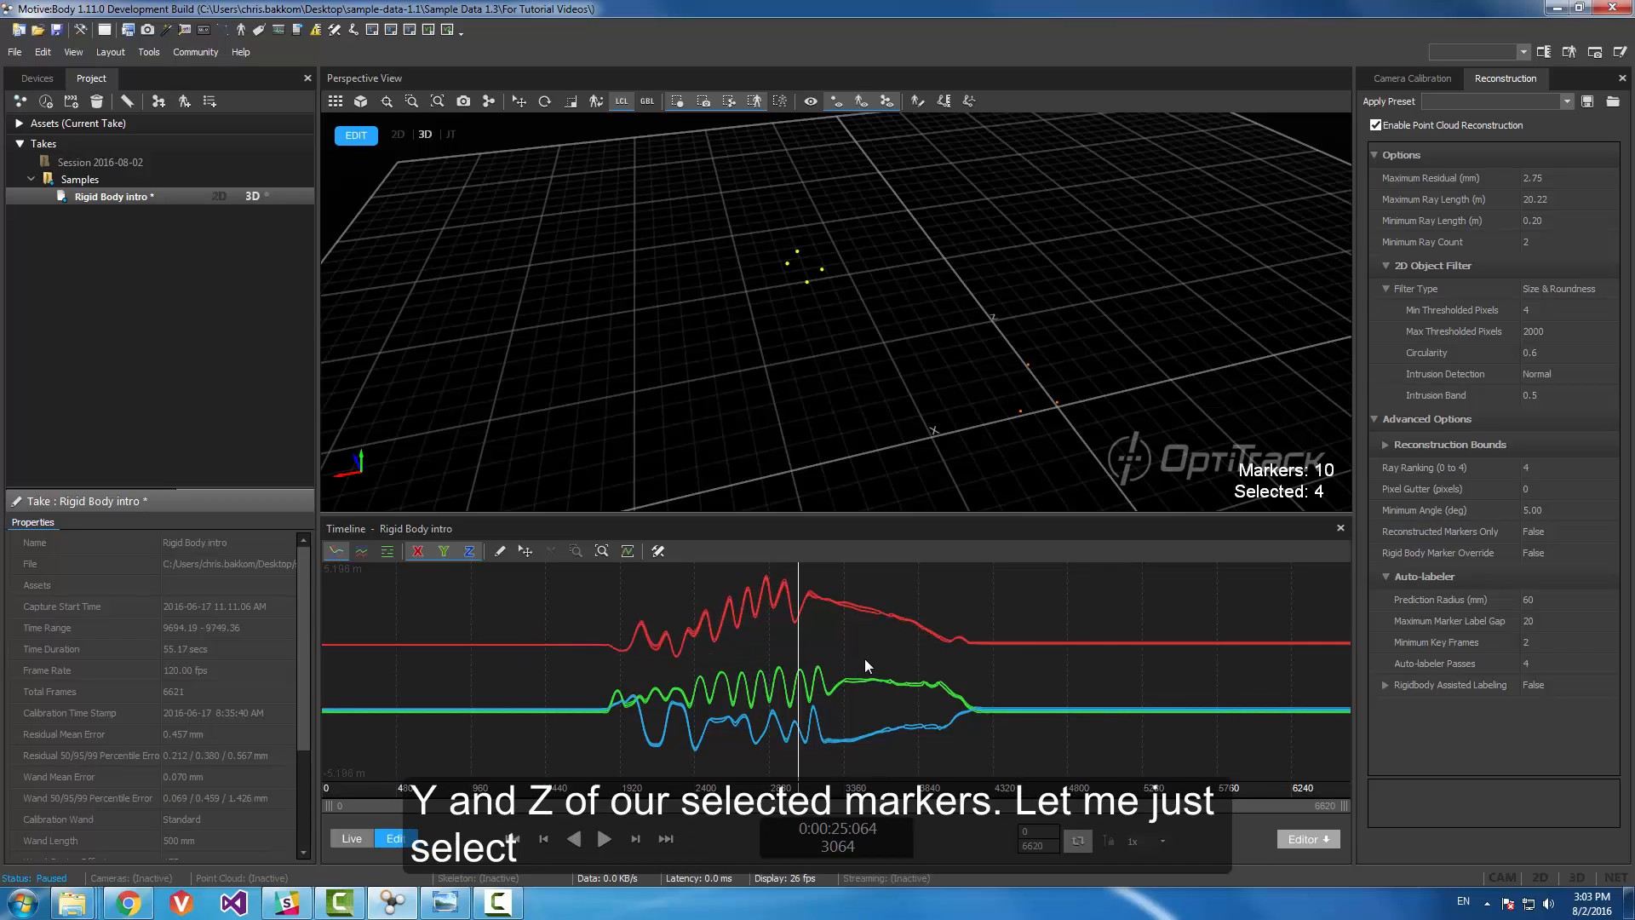
Step: Select a single marker of the cluster and scrub the timeline to frame 2922 to follow its trajectory
{"action": "left_click", "coordinate": [784, 261]}
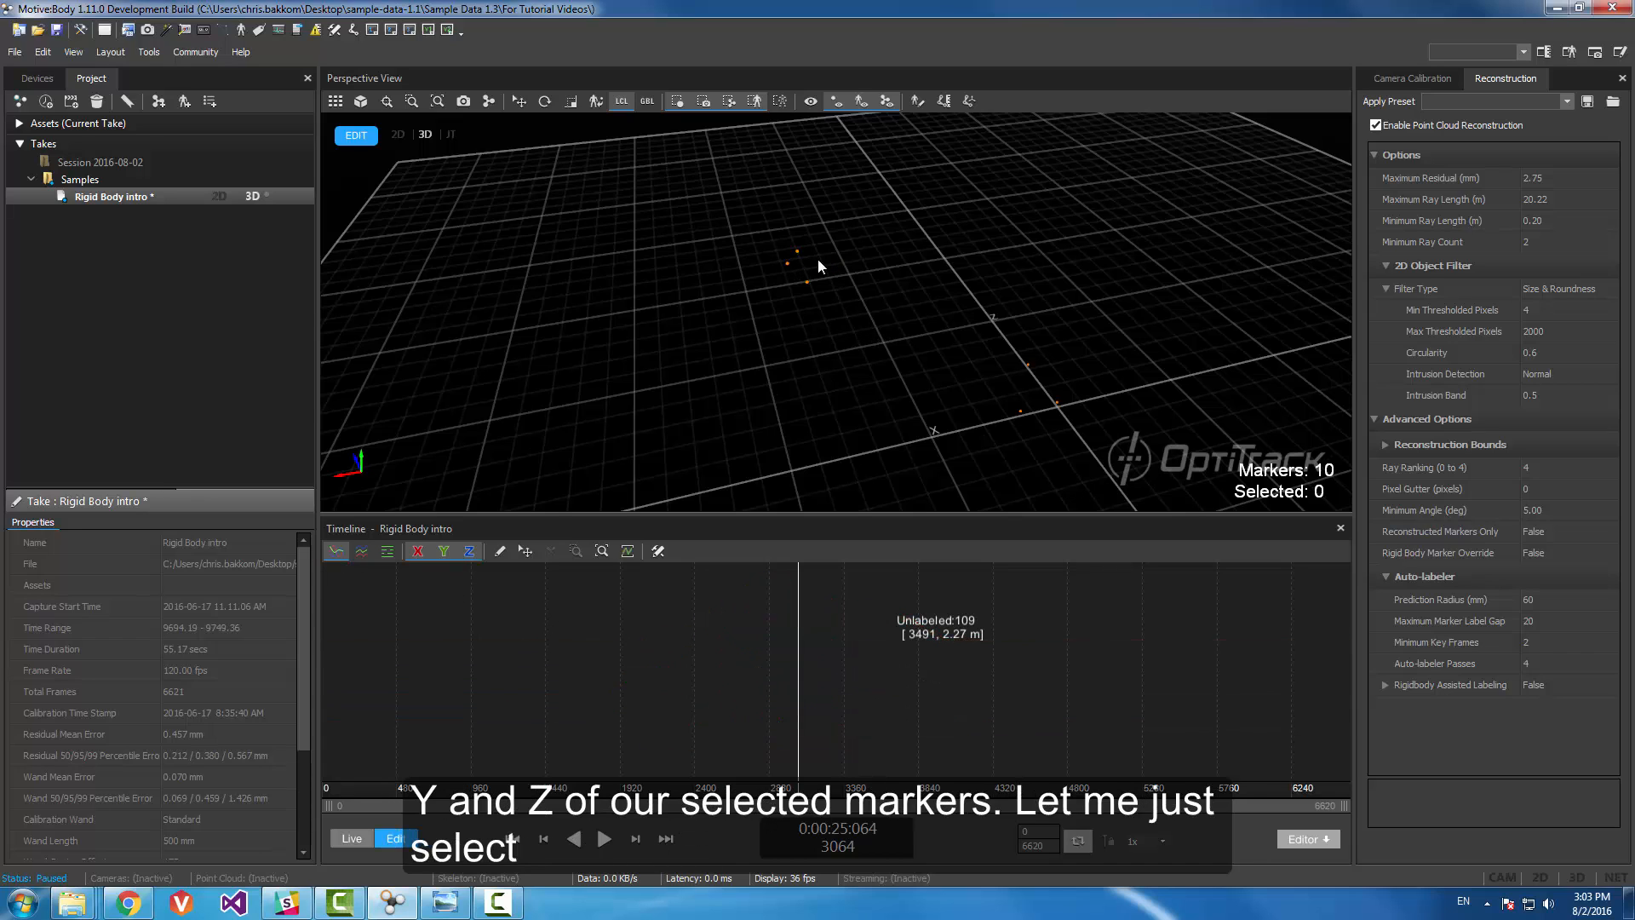
{"action": "left_click", "coordinate": [841, 290]}
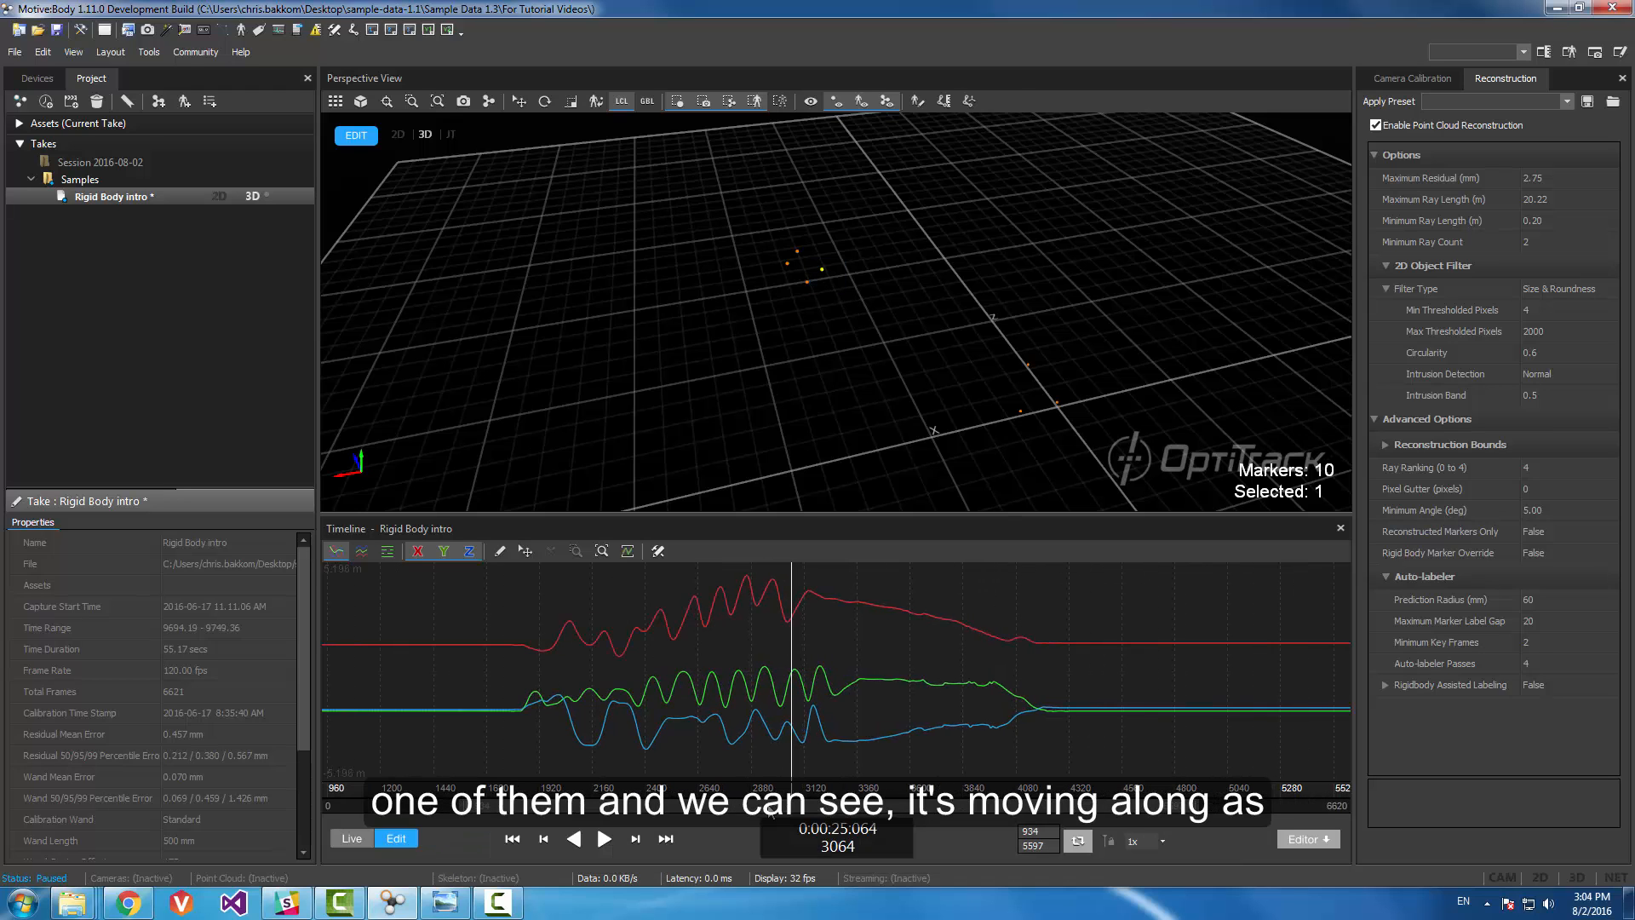
{"action": "mouse_move", "coordinate": [792, 785]}
{"action": "left_mouse_down"}
{"action": "mouse_move", "coordinate": [711, 789]}
{"action": "mouse_move", "coordinate": [760, 788]}
{"action": "left_mouse_up"}
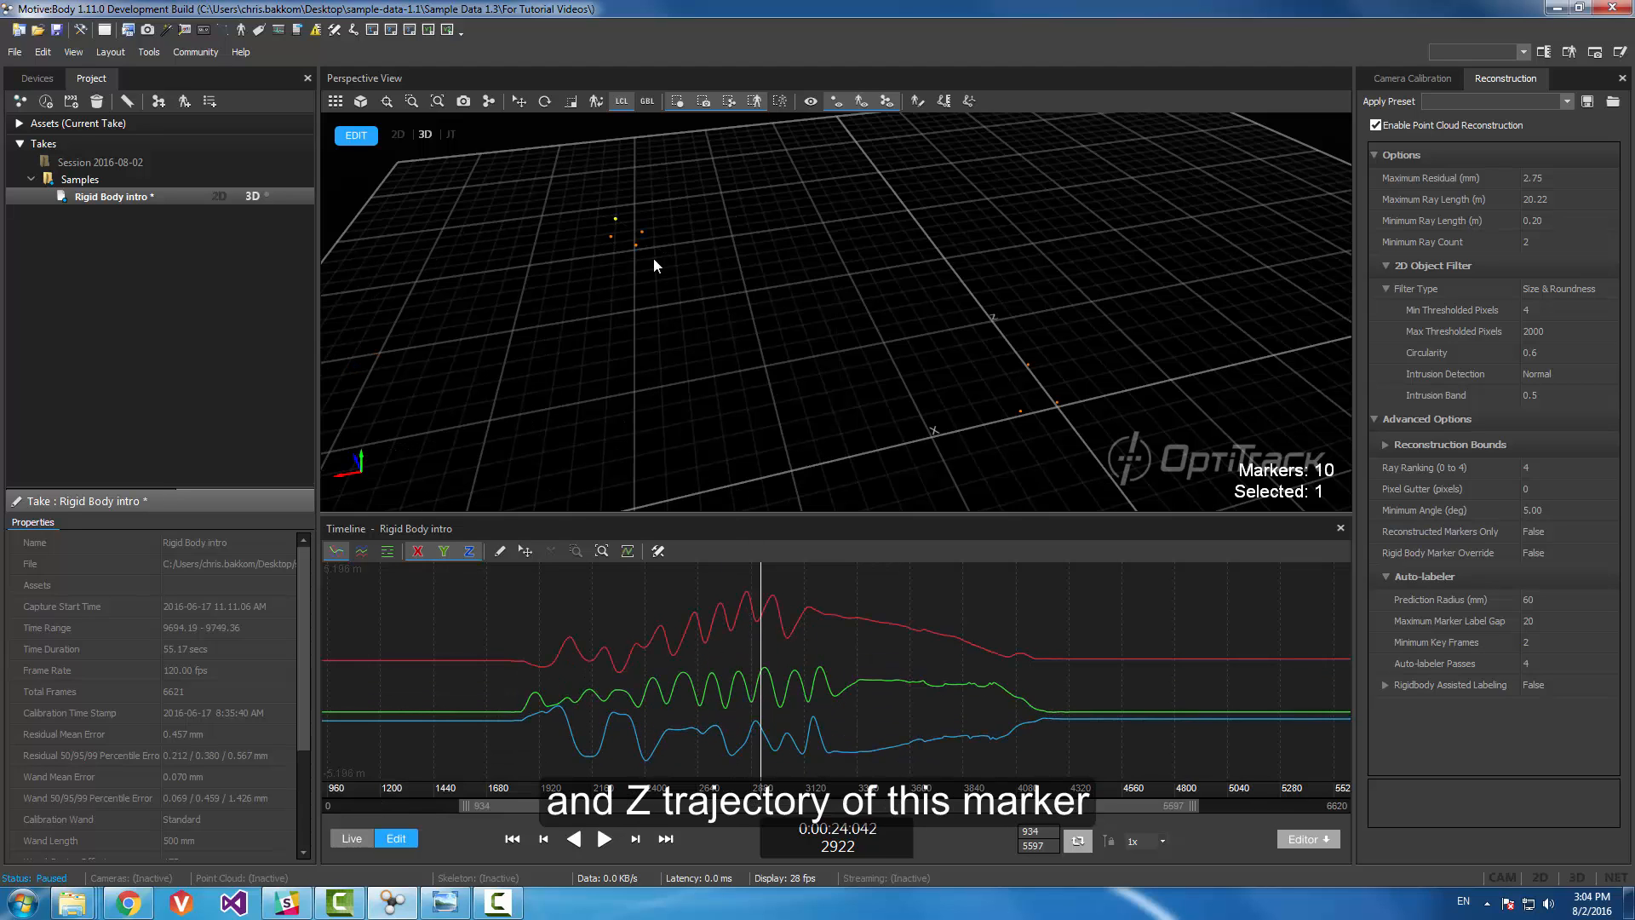
{"action": "right_click_drag", "start_coordinate": [799, 292], "coordinate": [767, 282]}
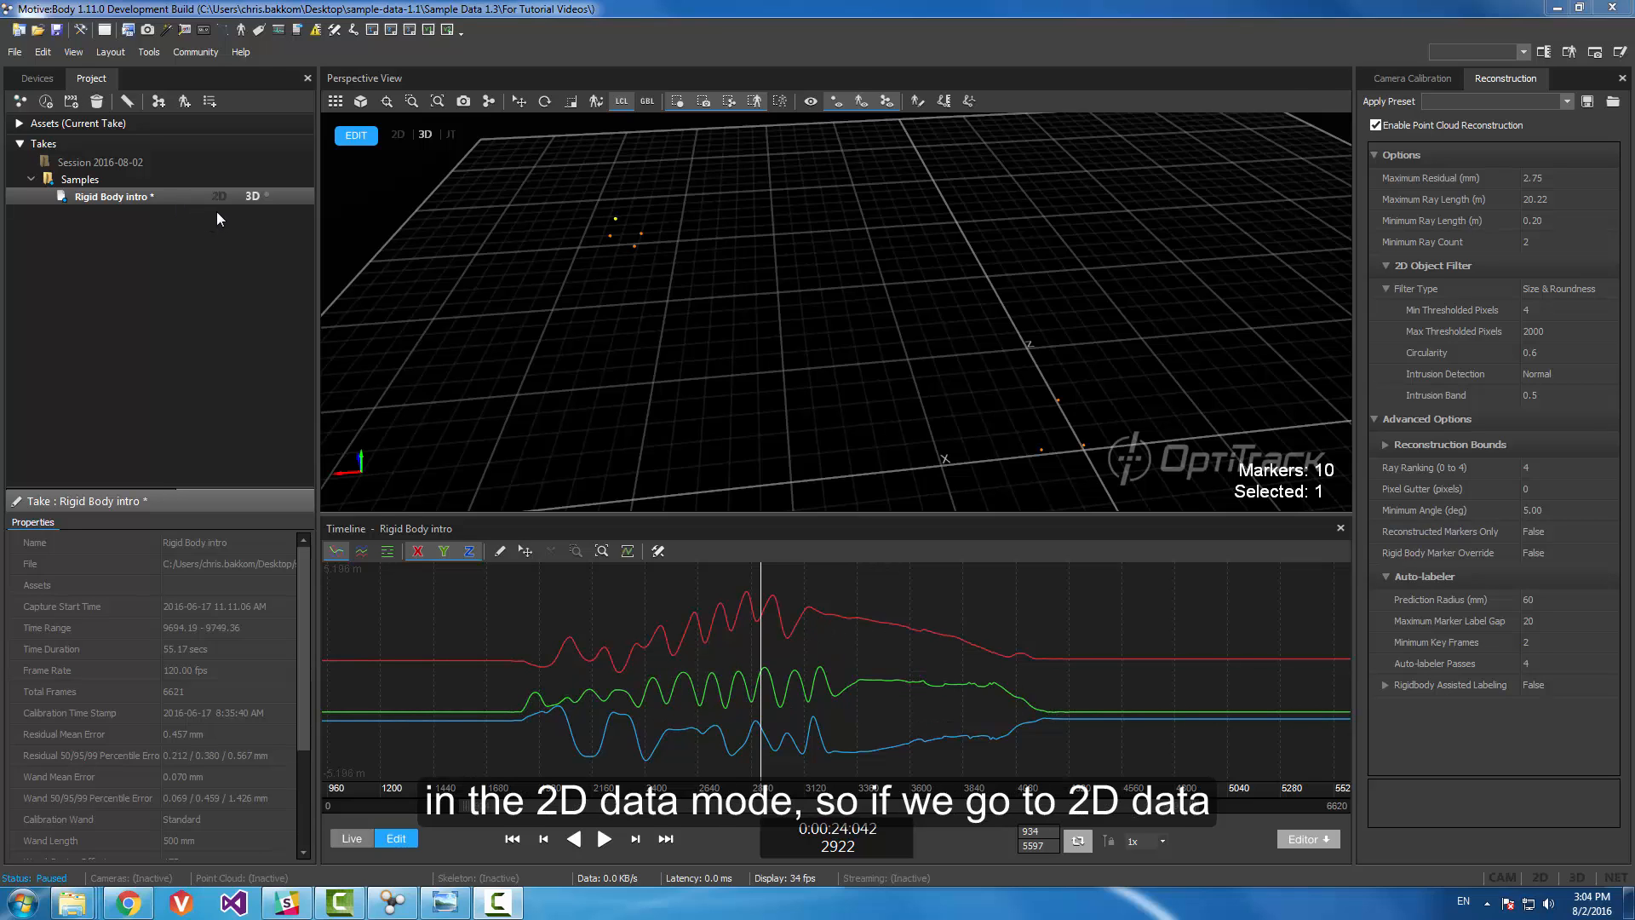
Step: Compare the timeline graph in 2D and 3D data, clearing the marker selection first and reselecting one marker in 3D
{"action": "left_click", "coordinate": [803, 311]}
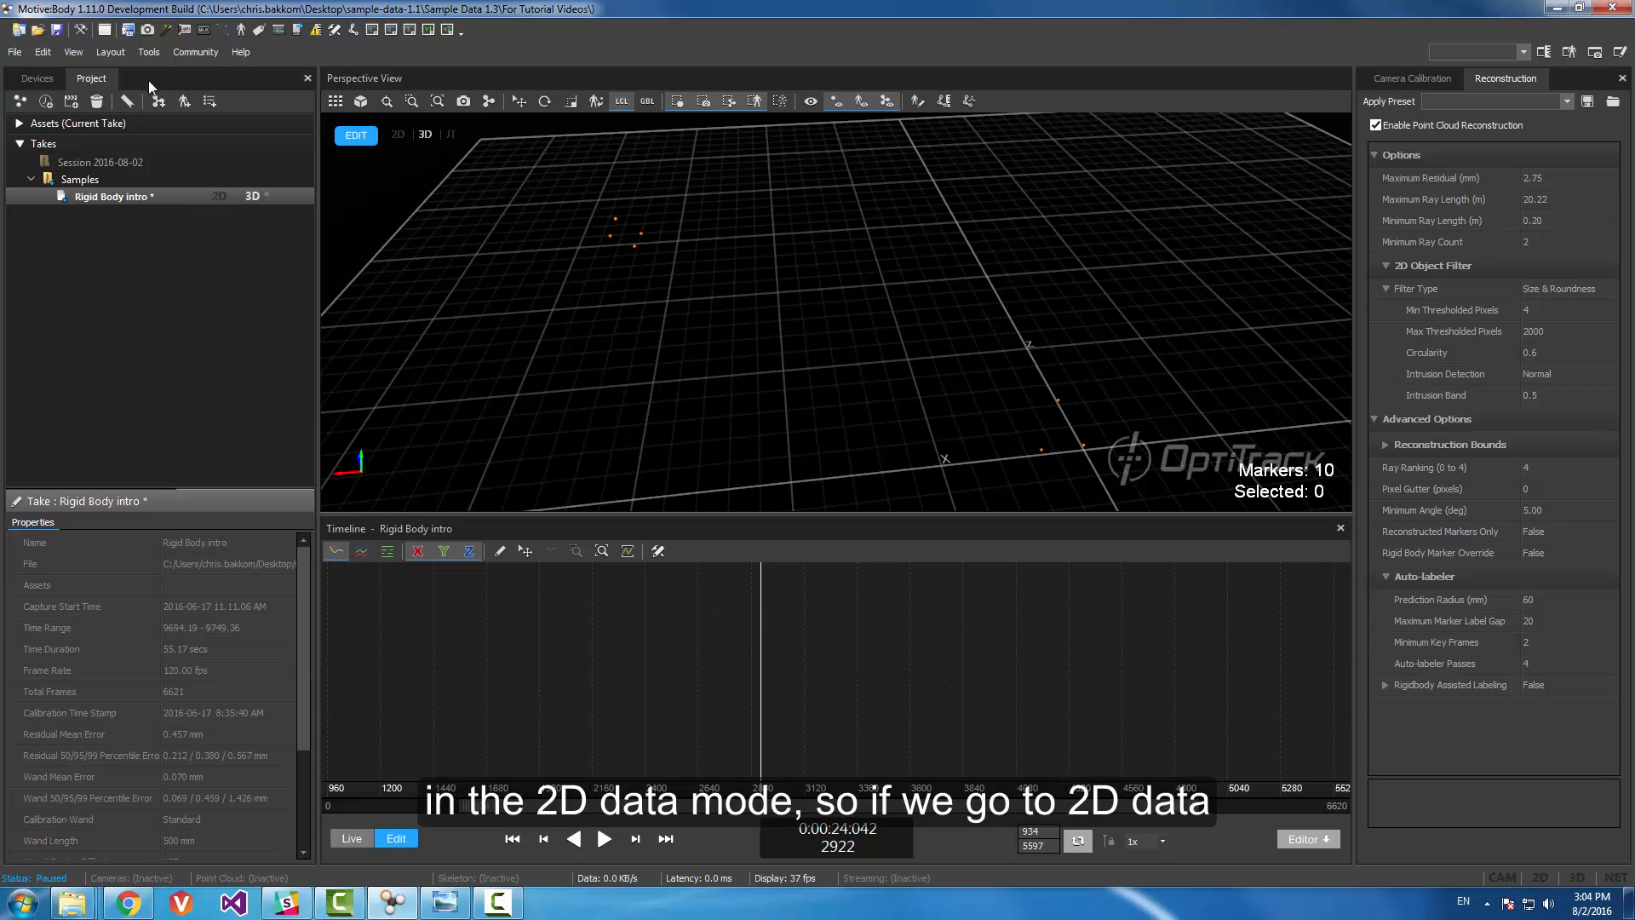
{"action": "left_click", "coordinate": [216, 196]}
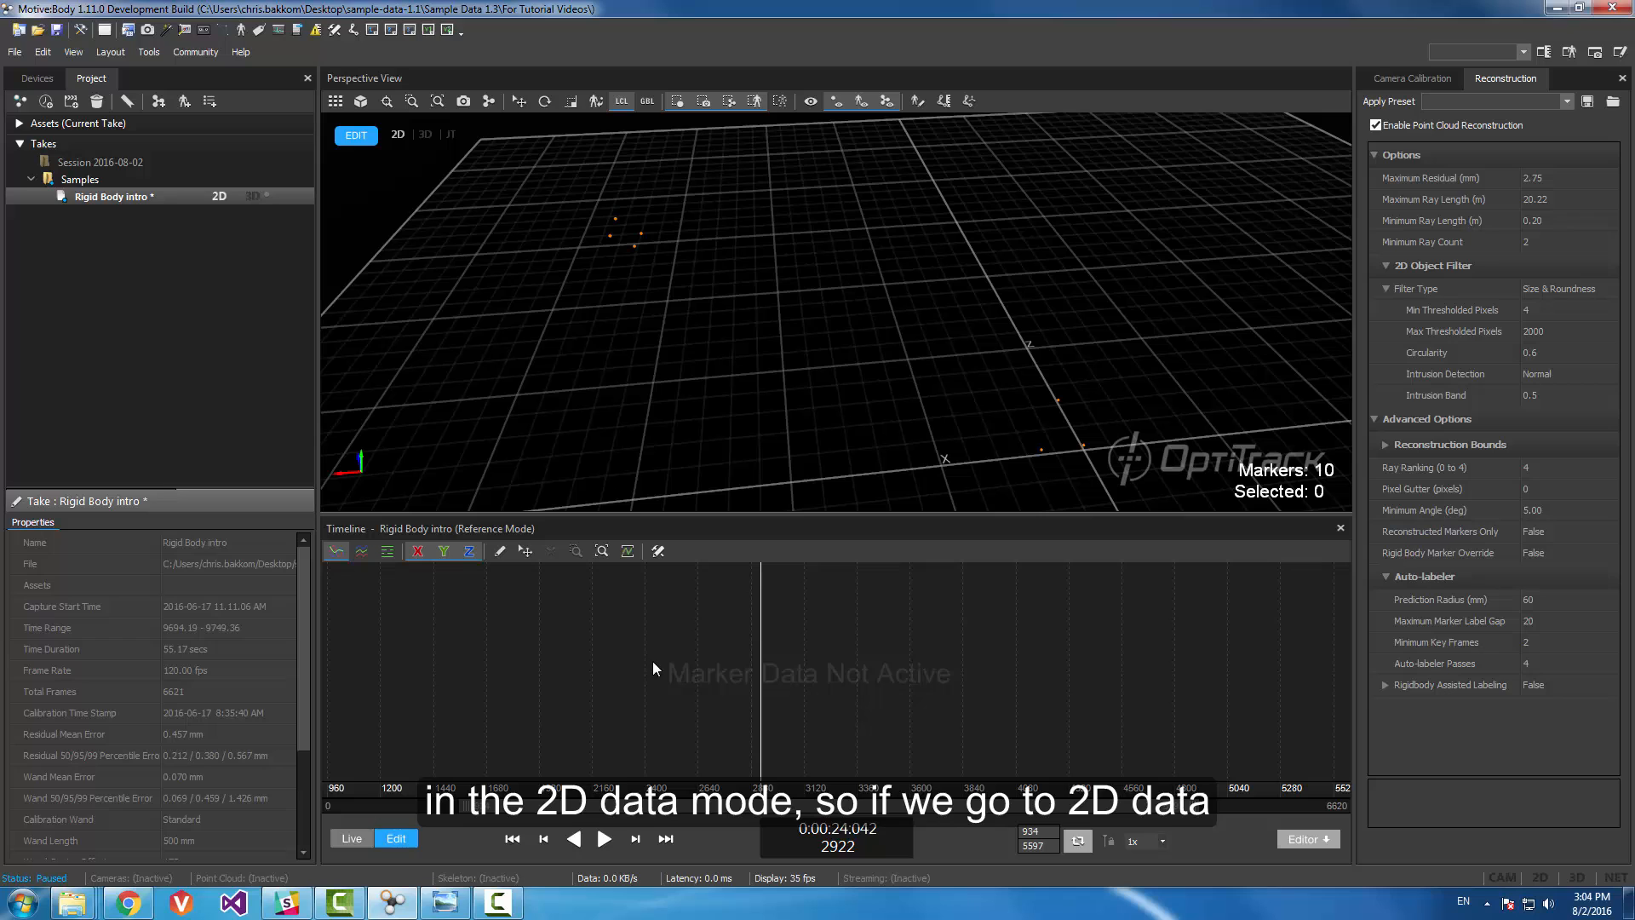
{"action": "left_click", "coordinate": [252, 196]}
{"action": "left_click", "coordinate": [623, 225]}
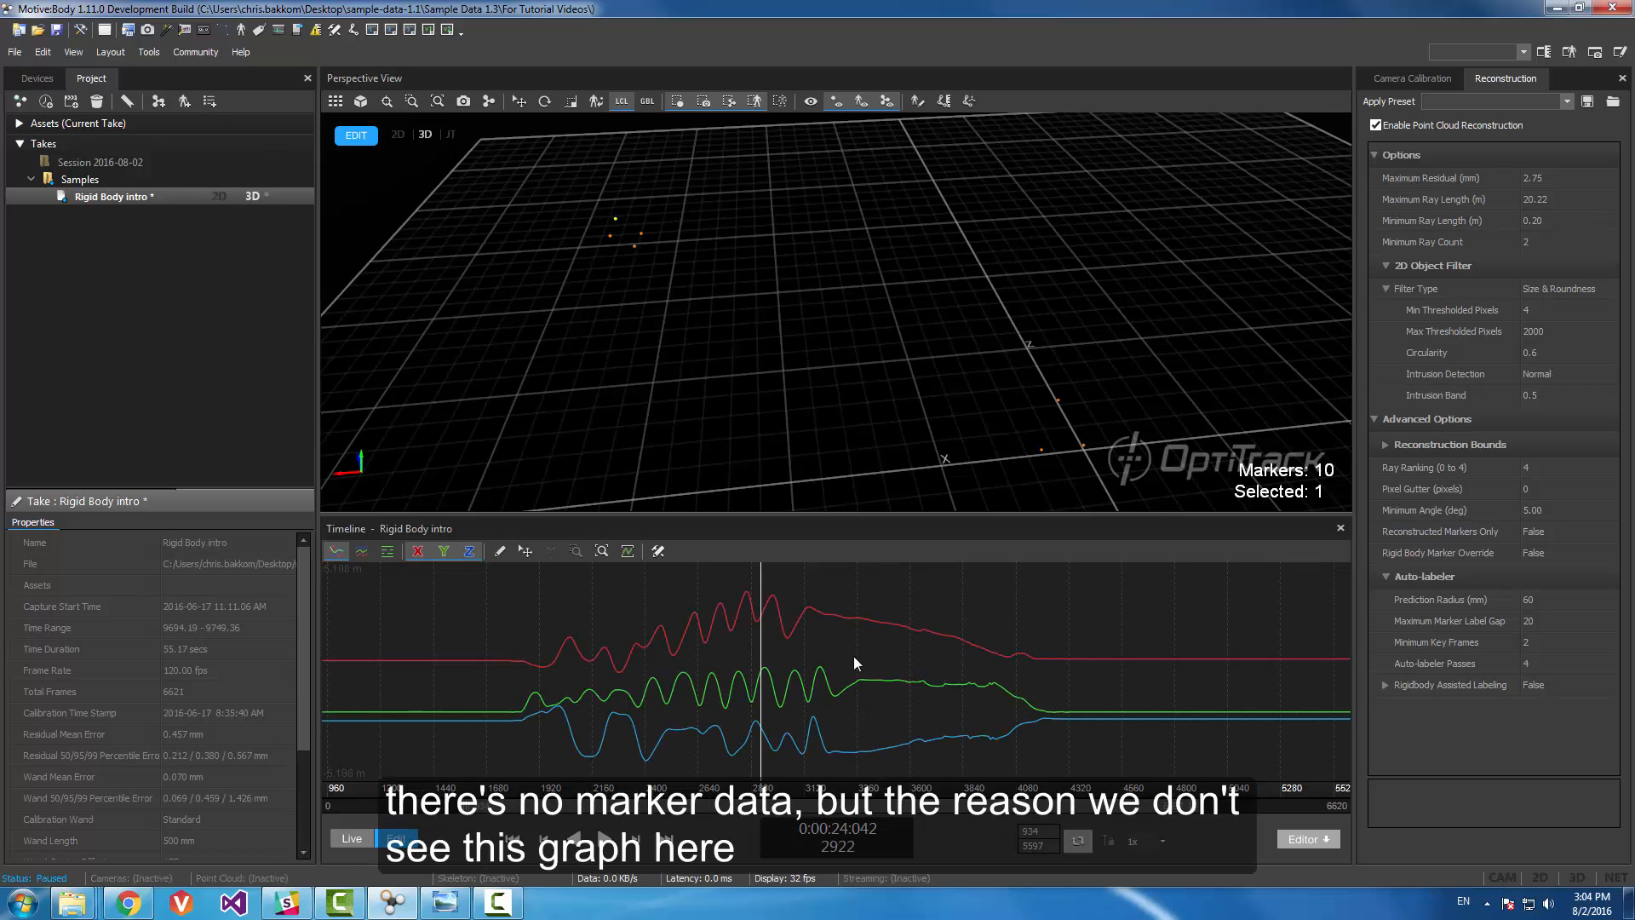
{"action": "right_click_drag", "start_coordinate": [741, 329], "coordinate": [855, 332]}
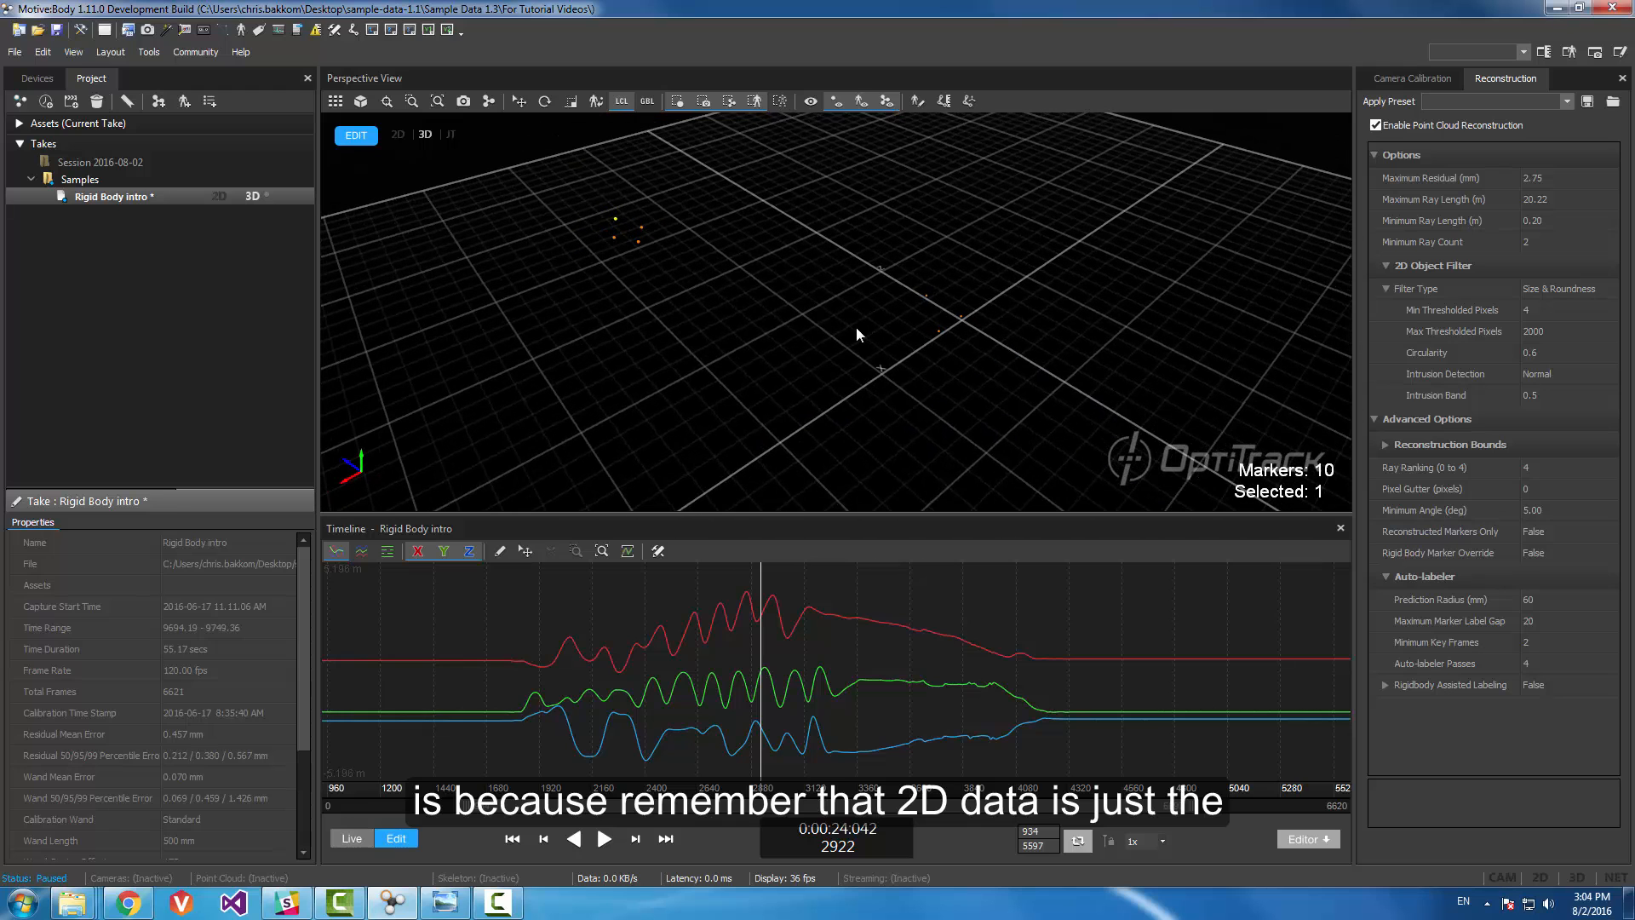
Step: Change the viewport to the camera preview and examine the calculated marker centers in a single camera's image
{"action": "left_click", "coordinate": [334, 100]}
{"action": "scroll", "coordinate": [907, 303], "scroll_direction": "up", "scroll_amount": 6}
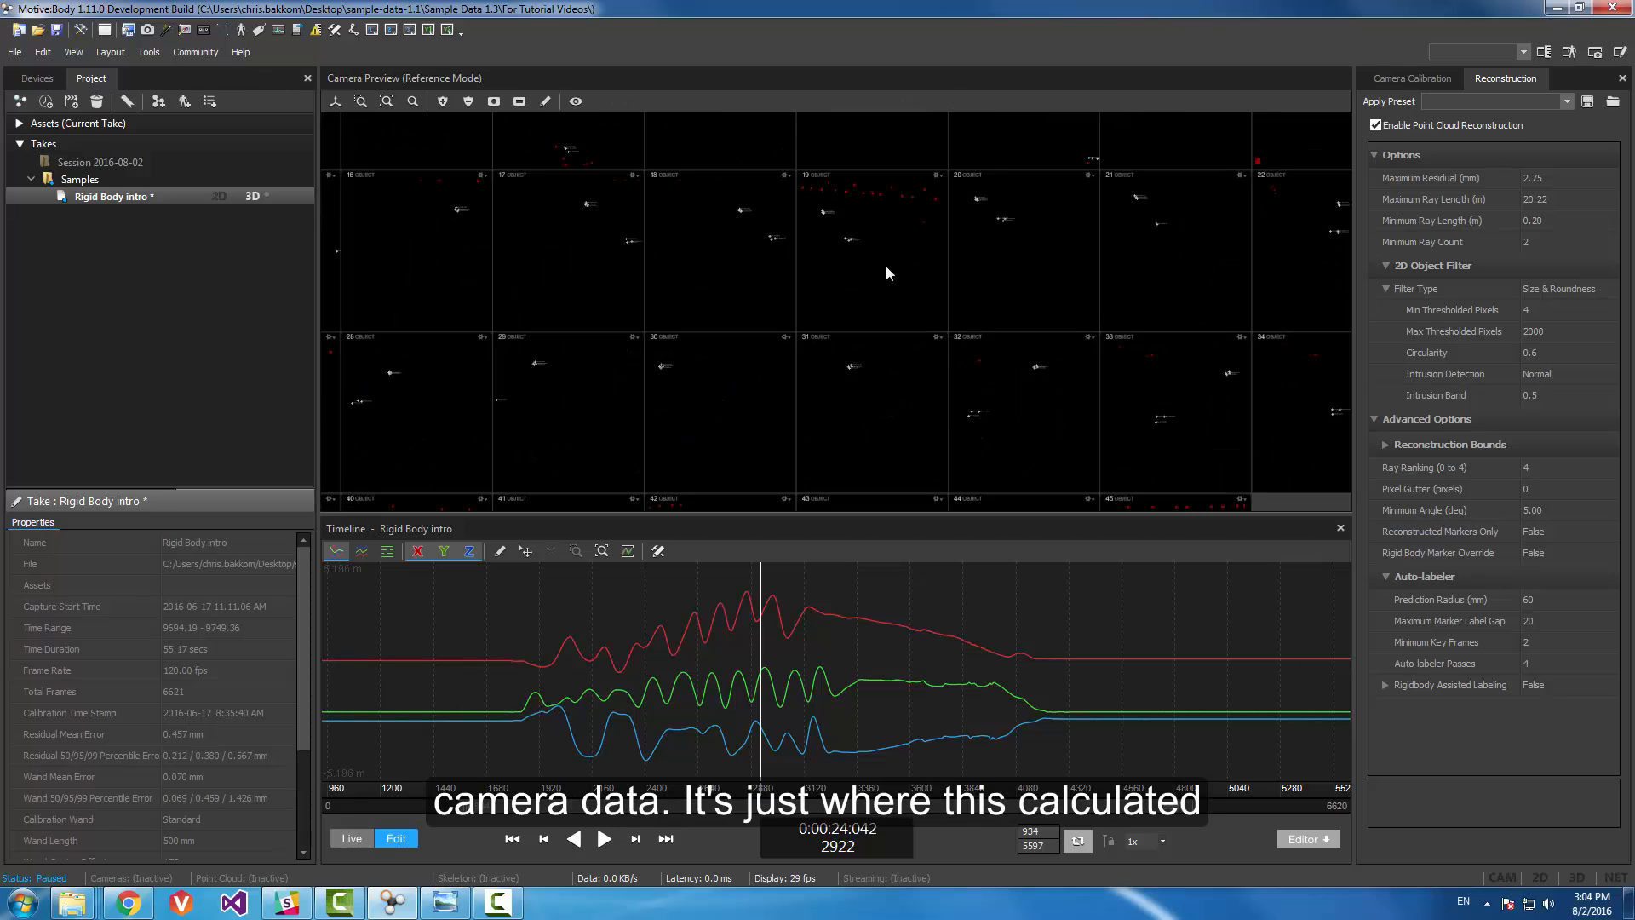
{"action": "scroll", "coordinate": [843, 302], "scroll_direction": "up", "scroll_amount": 2}
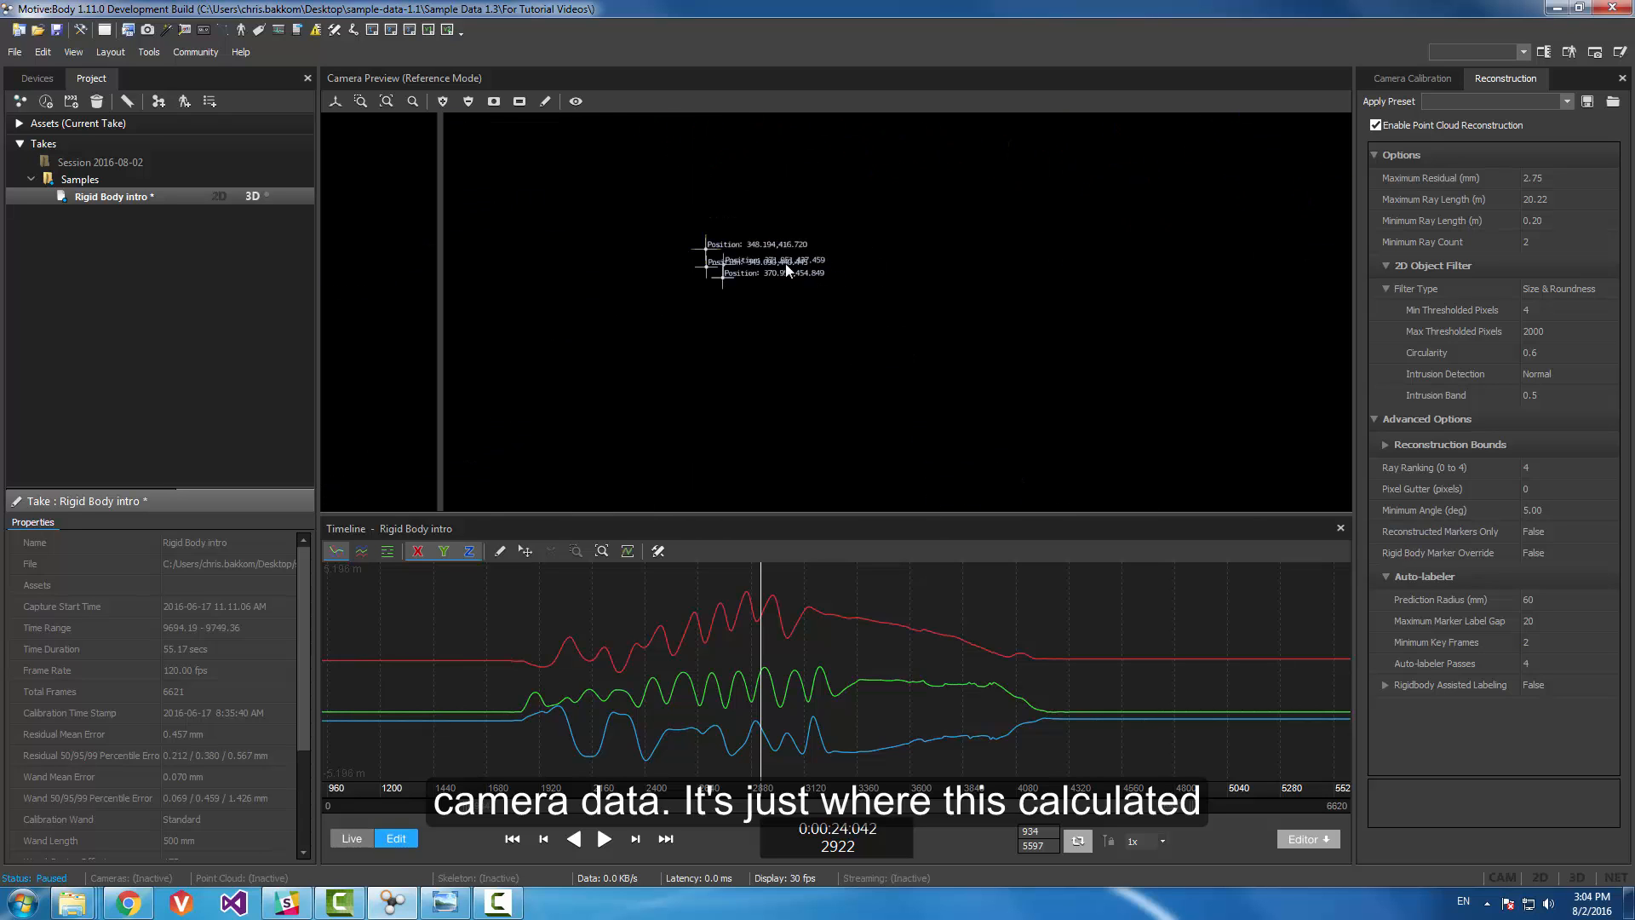
{"action": "scroll", "coordinate": [758, 259], "scroll_direction": "down", "scroll_amount": 2}
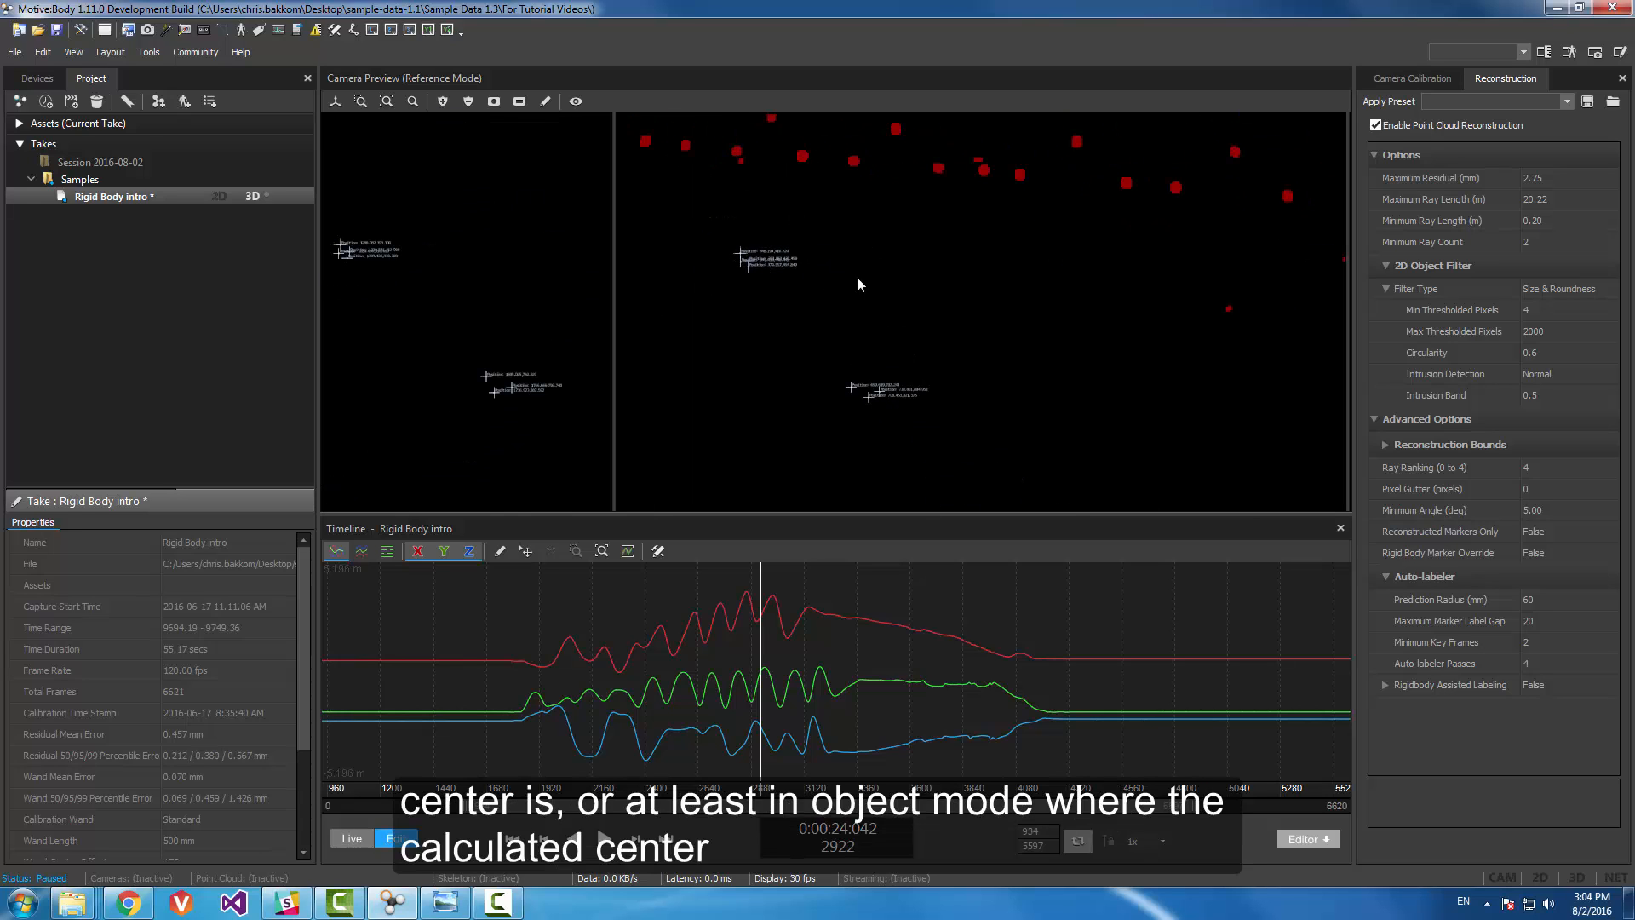
{"action": "scroll", "coordinate": [715, 271], "scroll_direction": "up", "scroll_amount": 4}
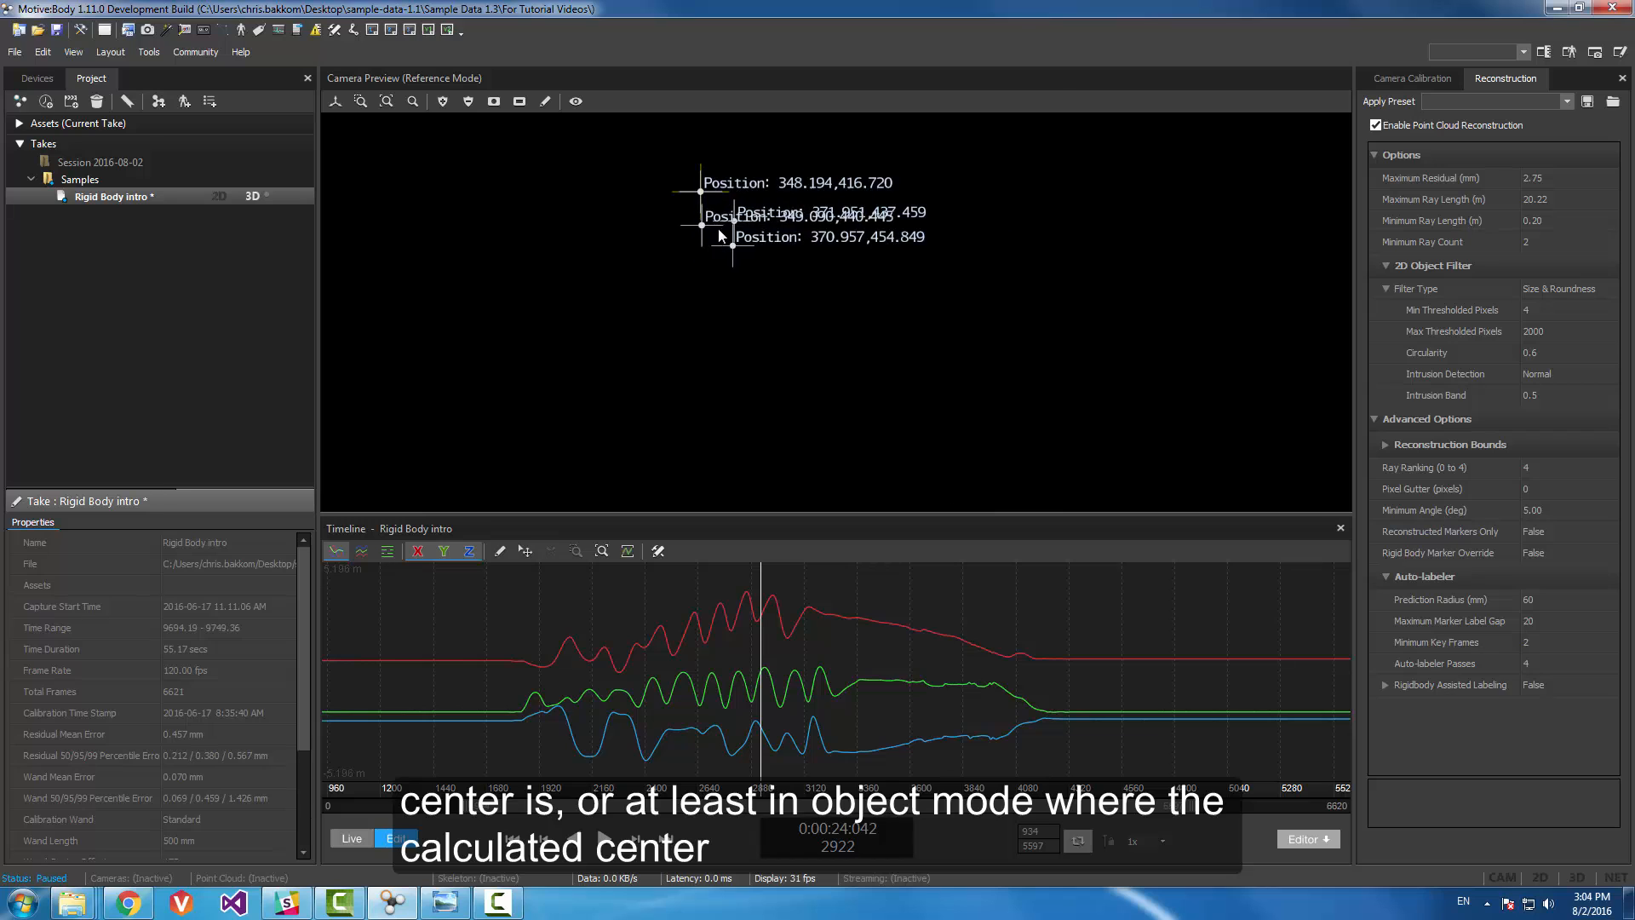
{"action": "scroll", "coordinate": [718, 228], "scroll_direction": "up", "scroll_amount": 2}
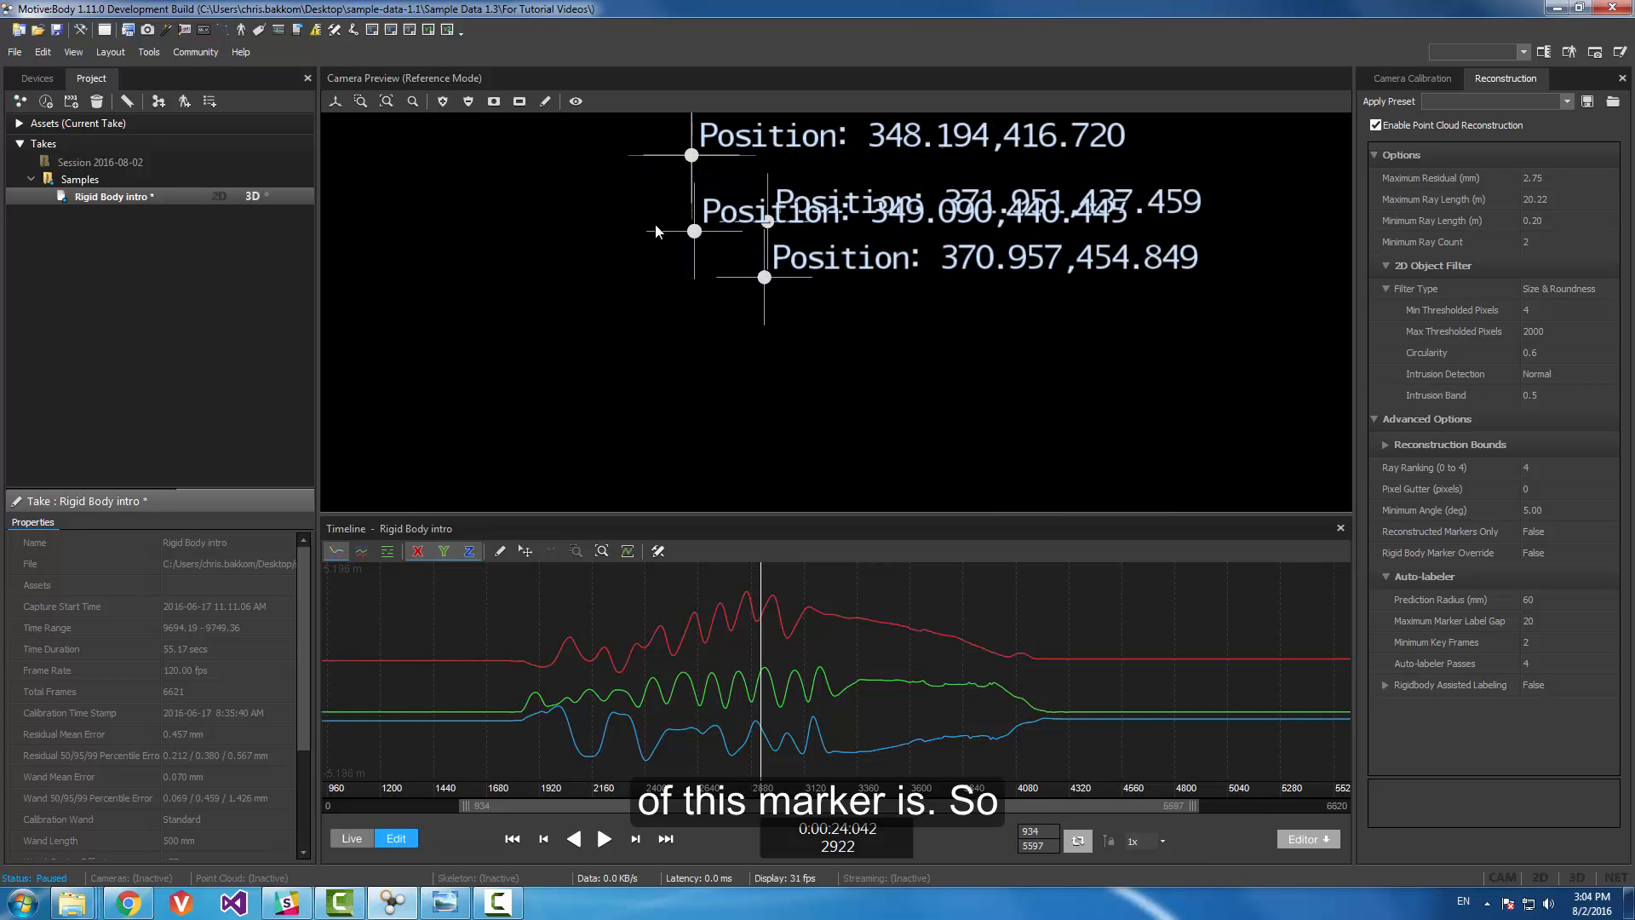
Step: Select camera 20 in the camera preview's overview and return the viewport to the perspective view
{"action": "scroll", "coordinate": [706, 247], "scroll_direction": "down", "scroll_amount": 5}
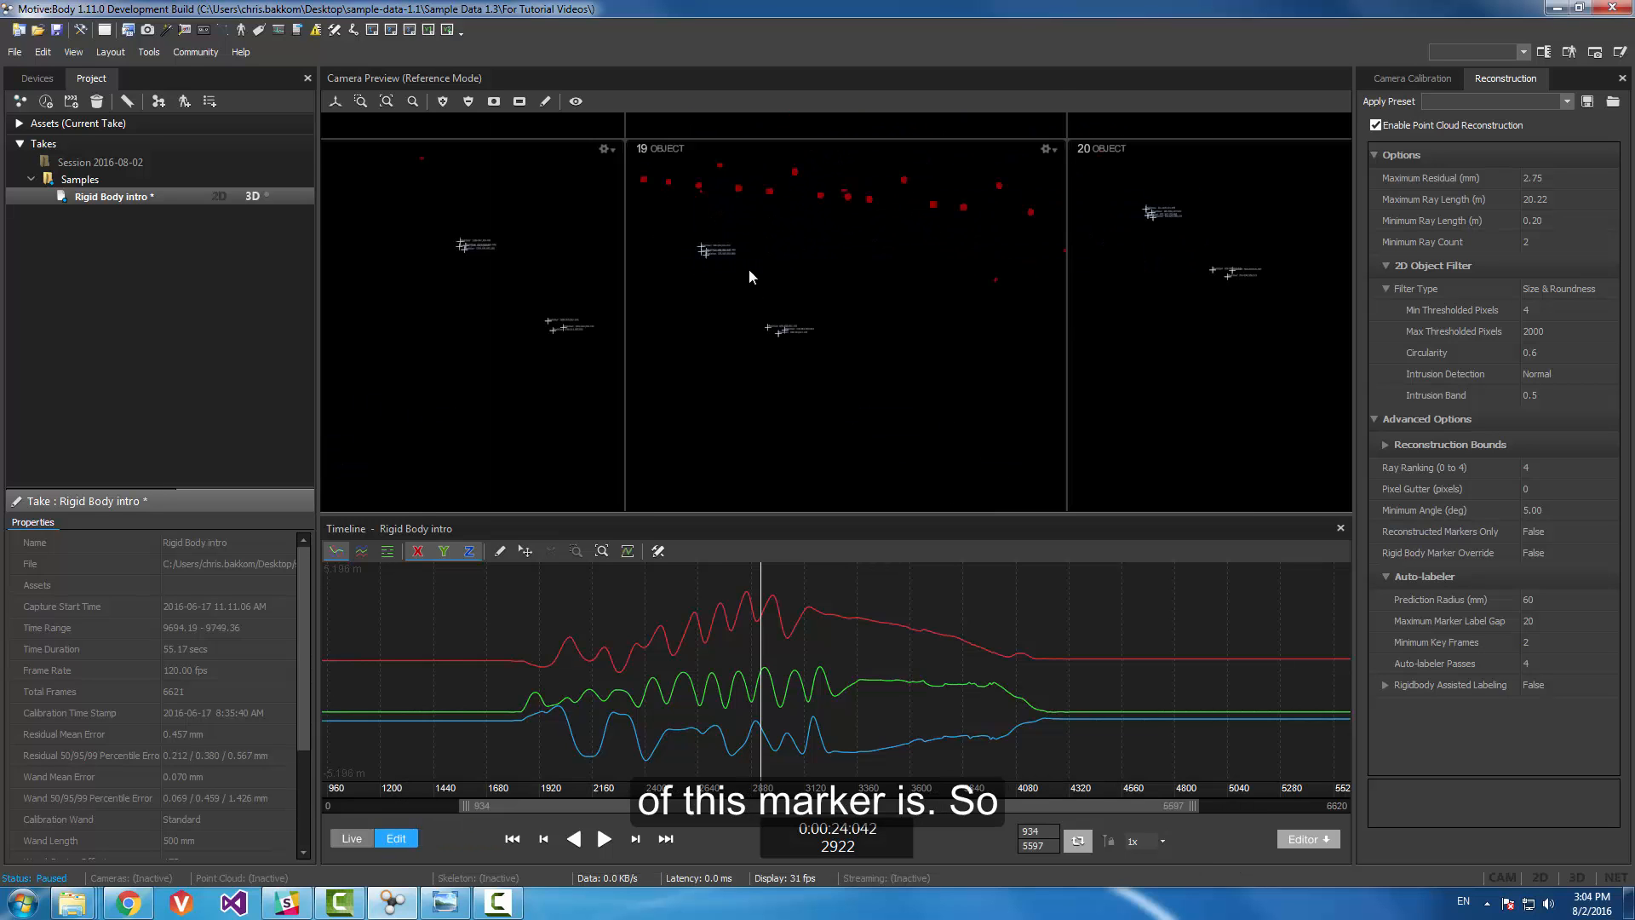
{"action": "scroll", "coordinate": [758, 272], "scroll_direction": "down", "scroll_amount": 3}
{"action": "left_click", "coordinate": [918, 329]}
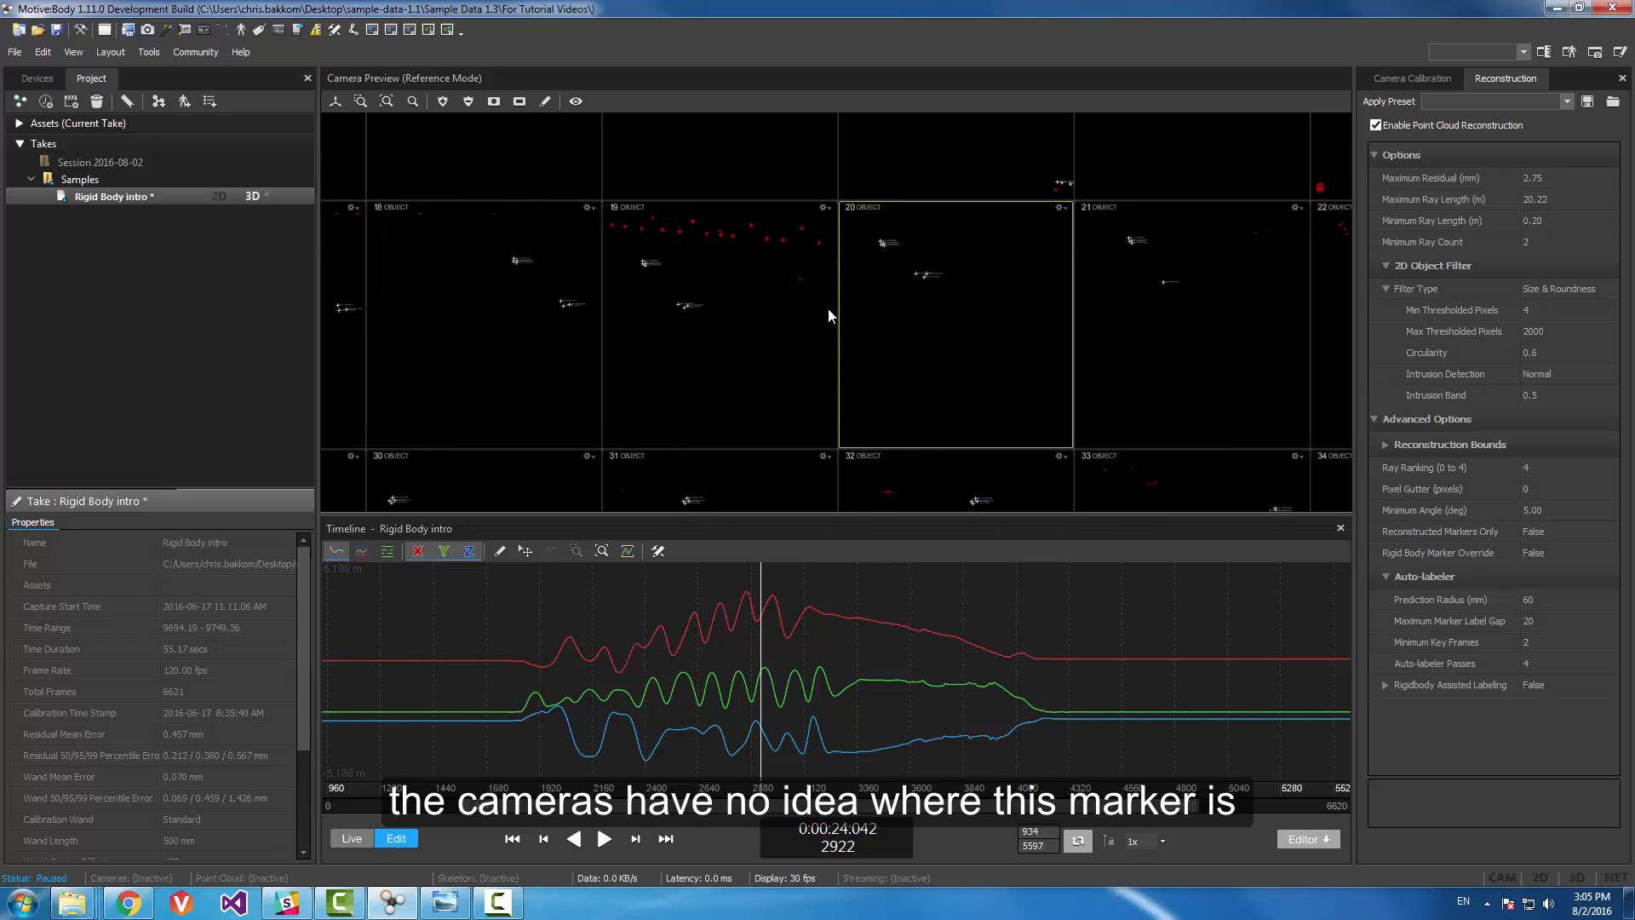
{"action": "left_click", "coordinate": [340, 105]}
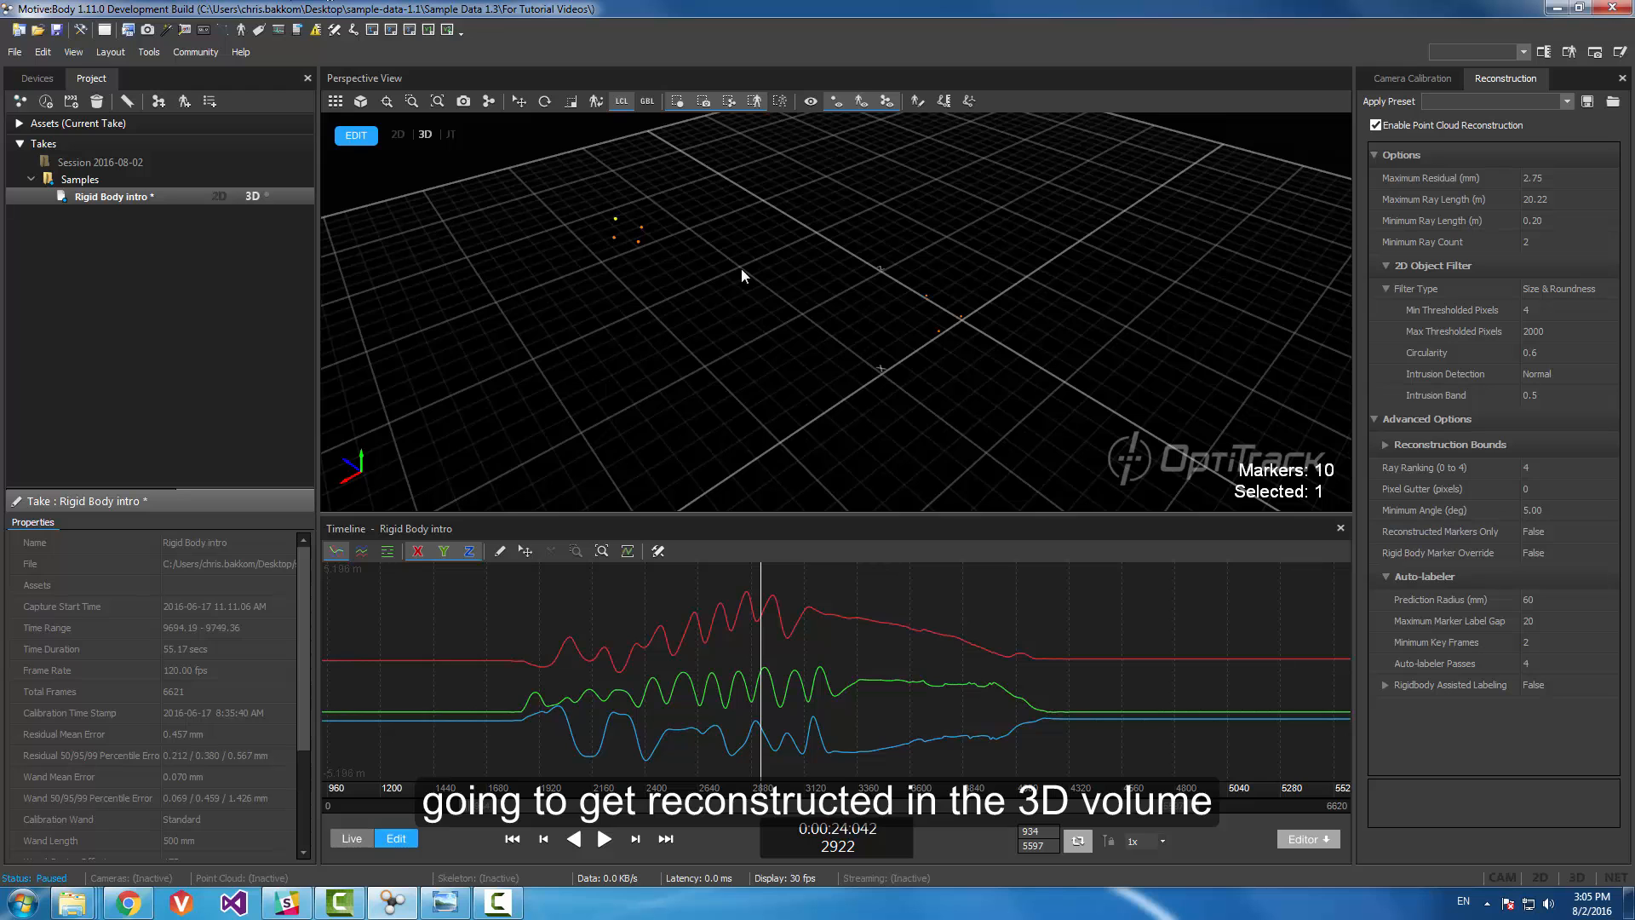
{"action": "right_click_drag", "start_coordinate": [741, 274], "coordinate": [695, 259]}
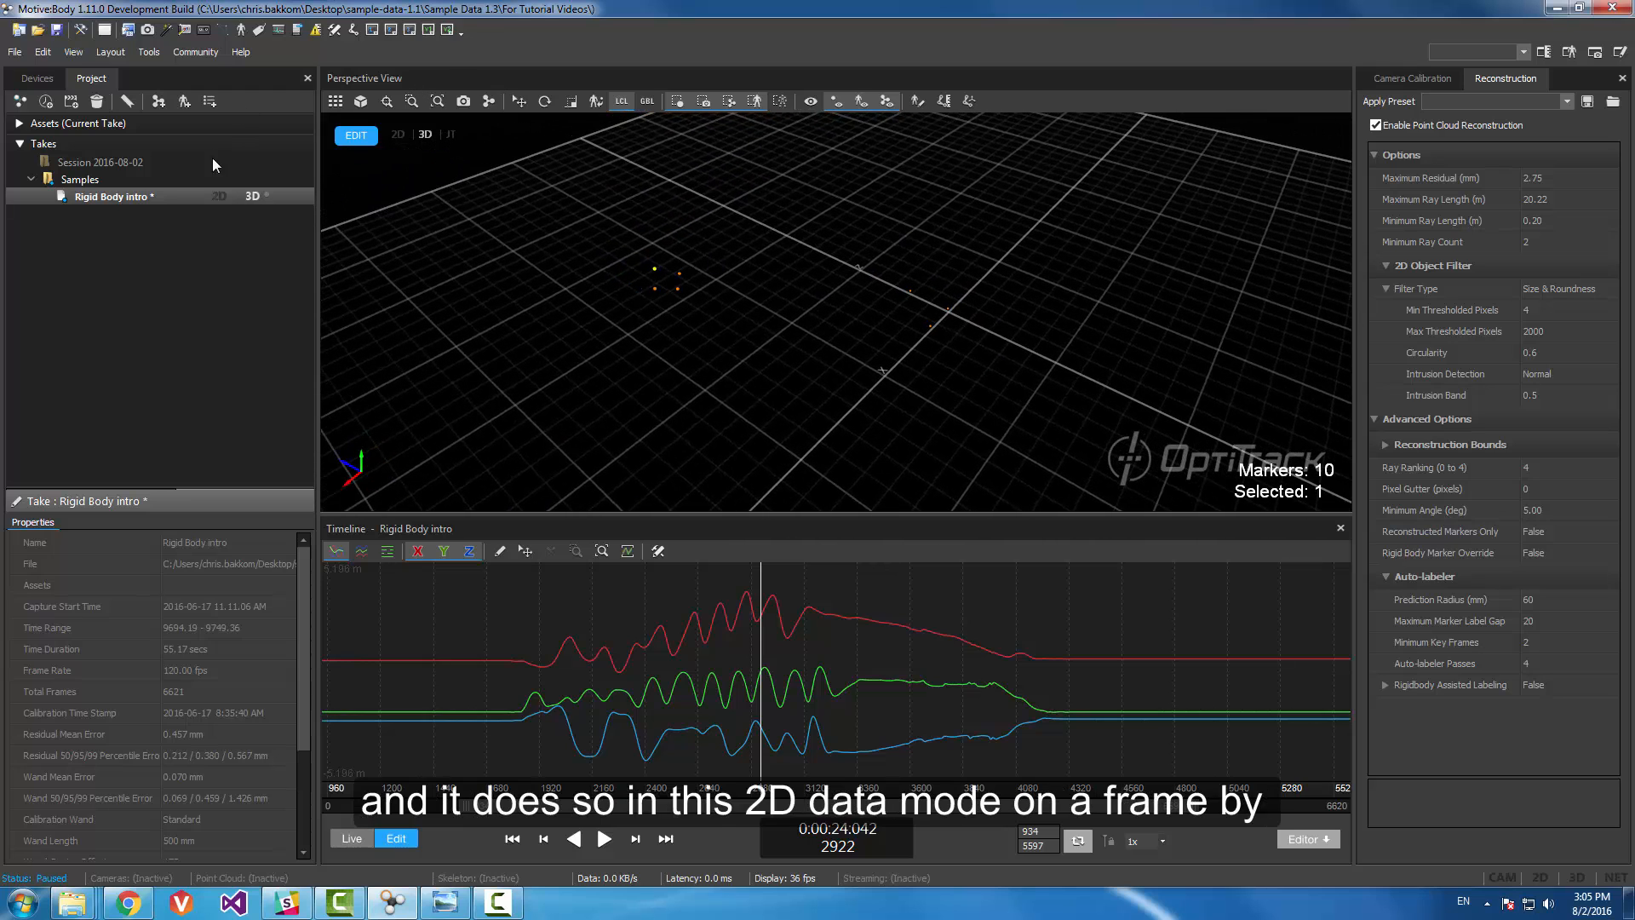
Step: Switch the take to 2D data, select the four clustered markers to examine their camera rays, and clear the selection
{"action": "left_click", "coordinate": [223, 197]}
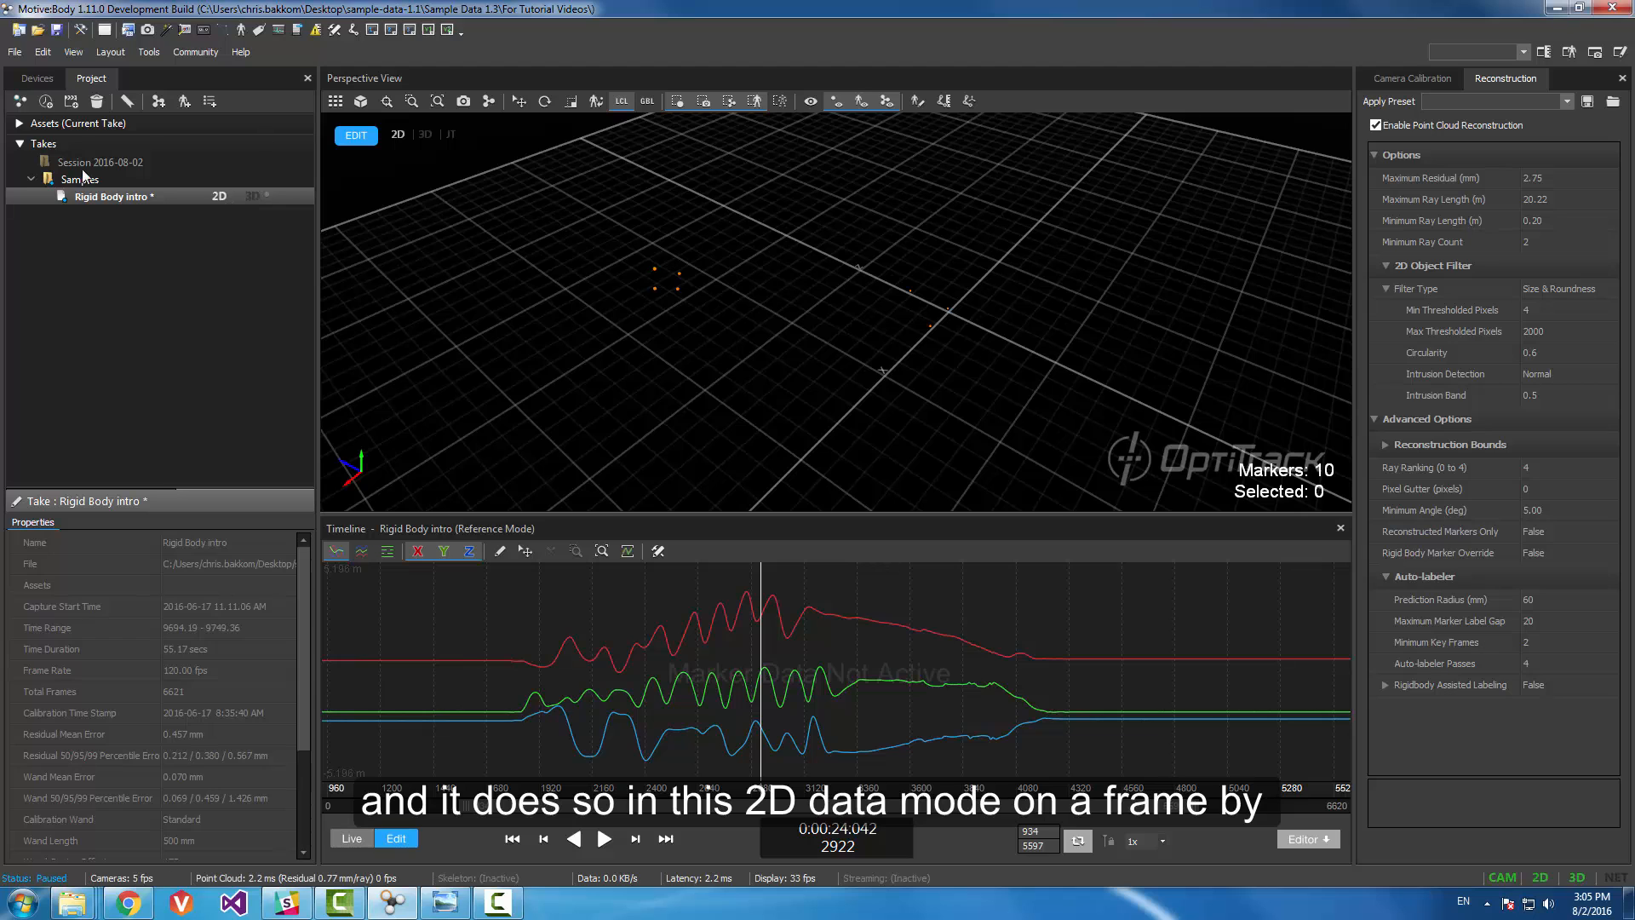
{"action": "left_click", "coordinate": [254, 199]}
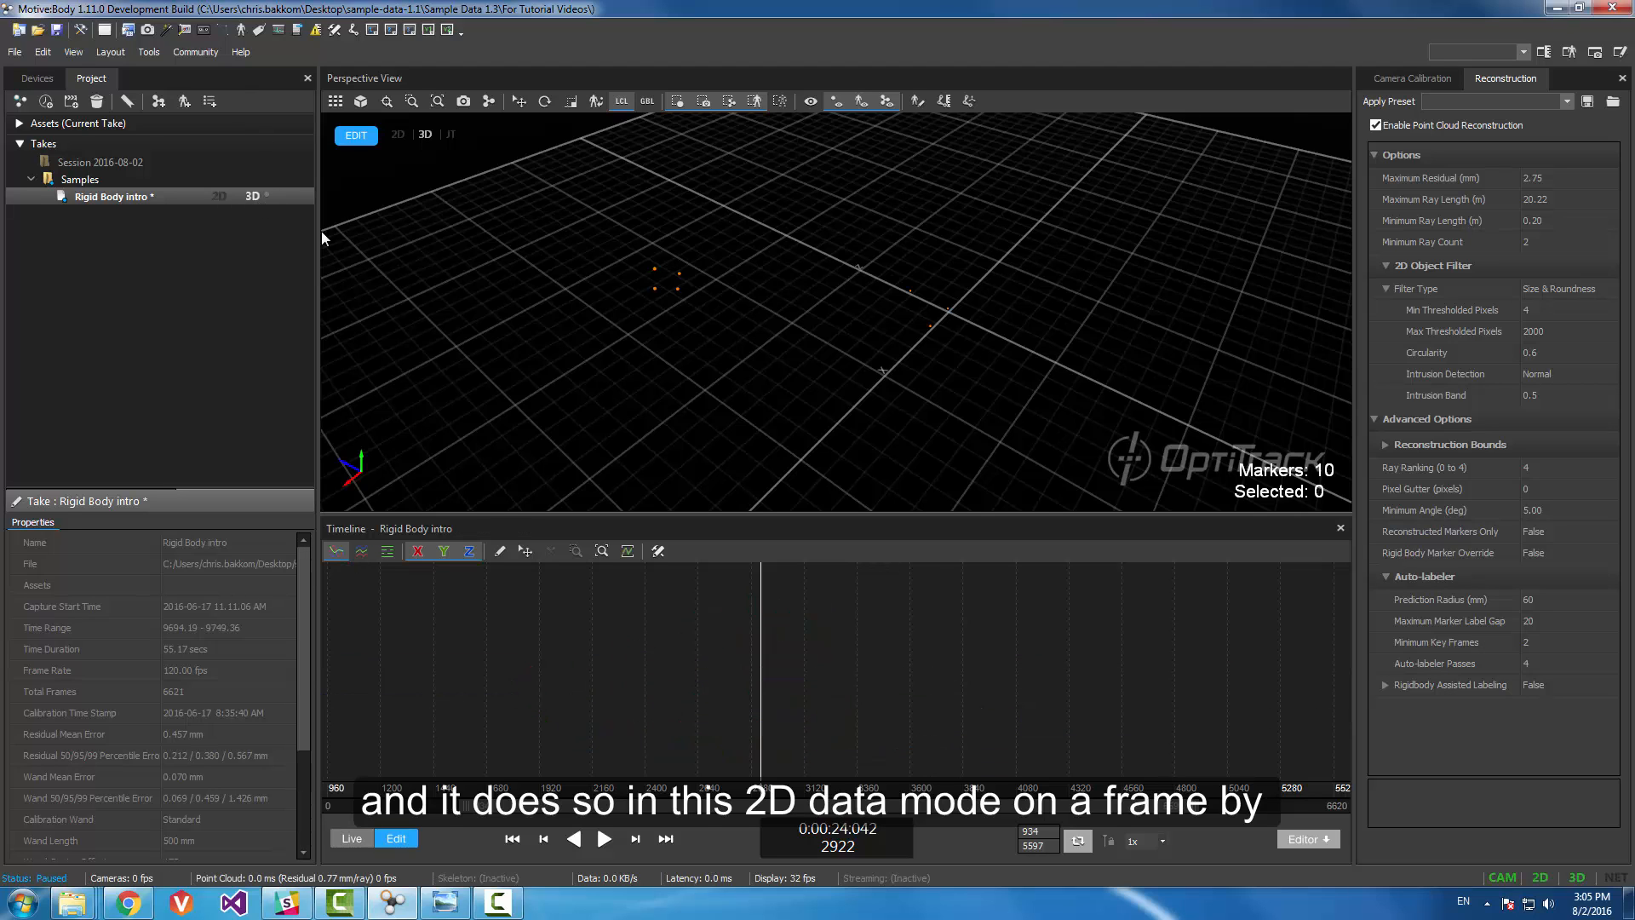
{"action": "left_click", "coordinate": [220, 197]}
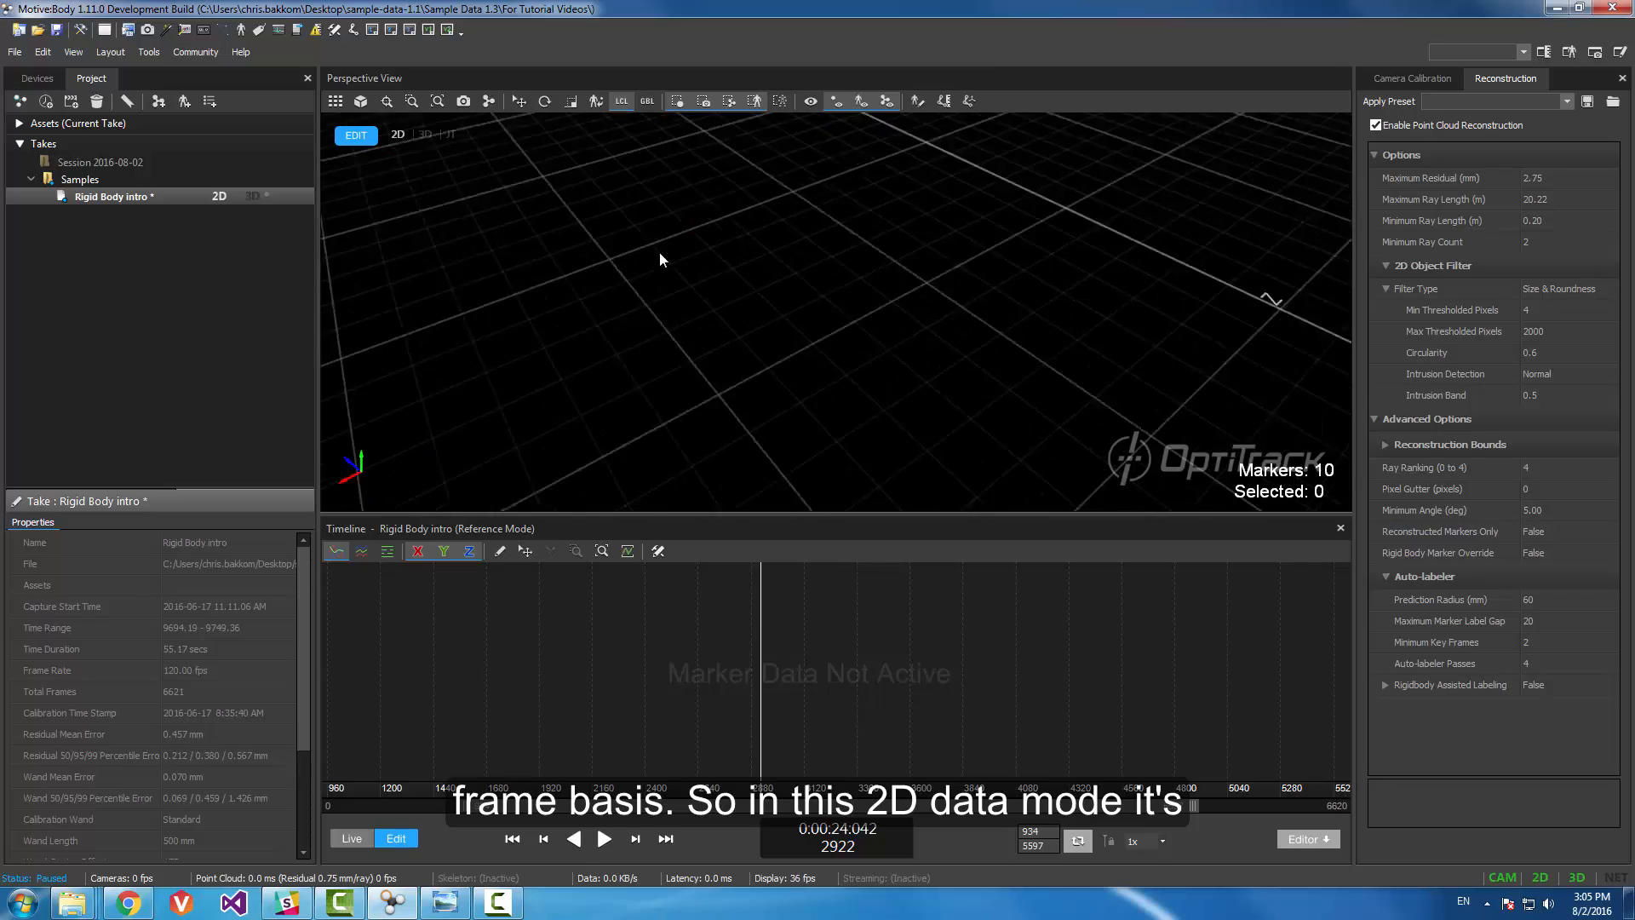
{"action": "scroll", "coordinate": [660, 258], "scroll_direction": "down", "scroll_amount": 3}
{"action": "middle_click_drag", "start_coordinate": [661, 257], "coordinate": [867, 388]}
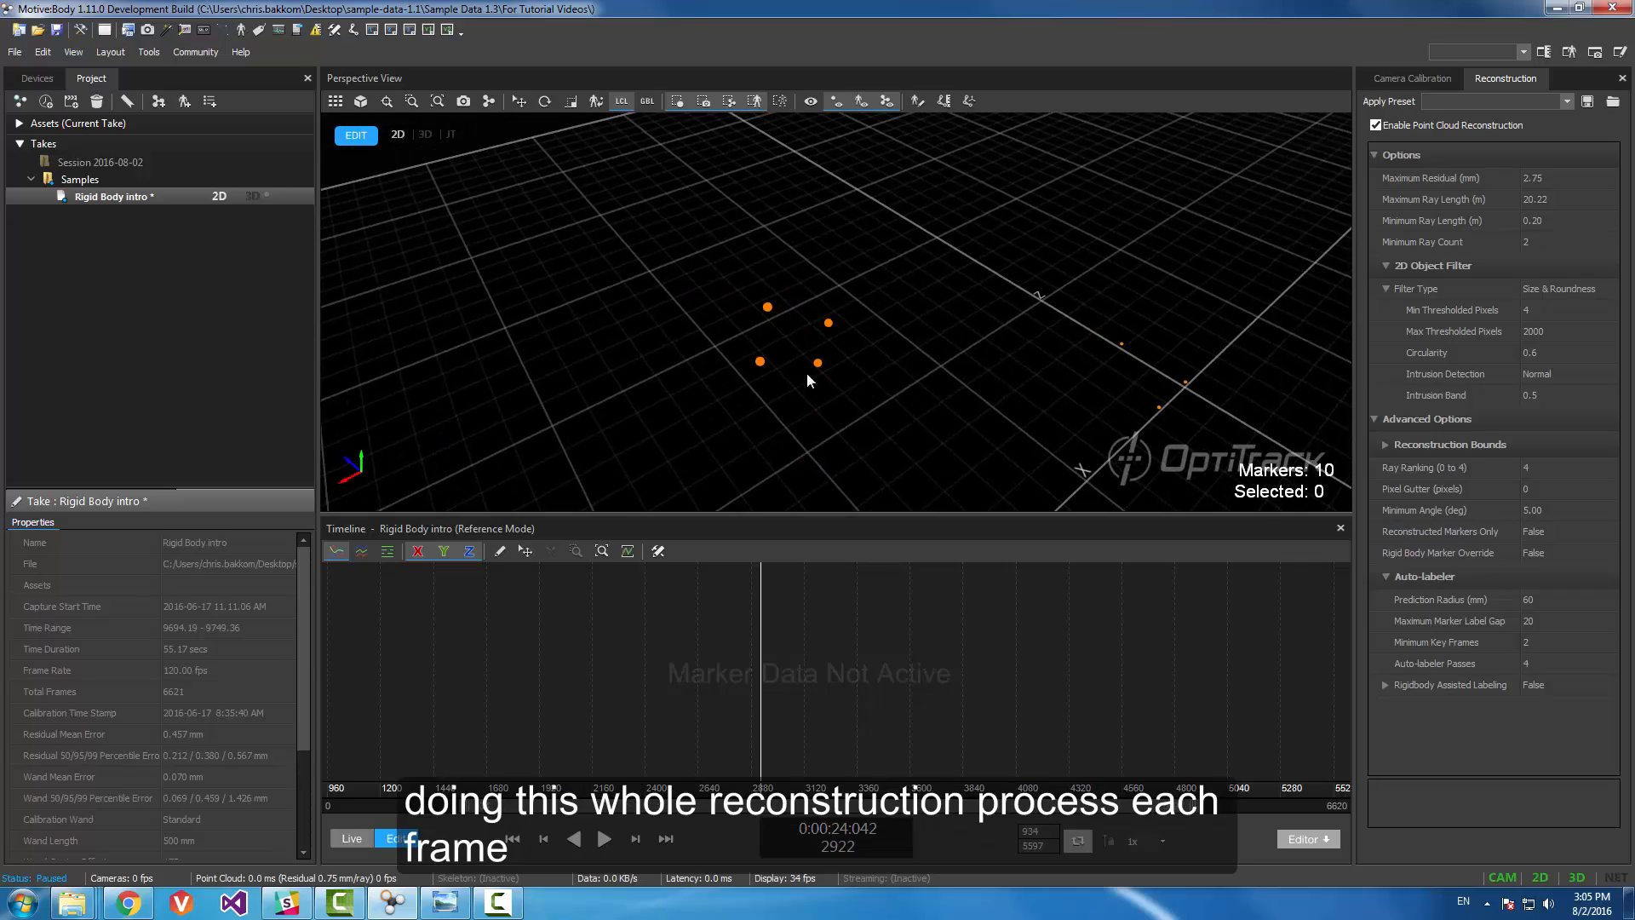
{"action": "left_click_drag", "start_coordinate": [742, 267], "coordinate": [861, 399]}
{"action": "mouse_move", "coordinate": [907, 361]}
{"action": "right_mouse_down"}
{"action": "mouse_move", "coordinate": [859, 349]}
{"action": "mouse_move", "coordinate": [928, 345]}
{"action": "right_mouse_up"}
{"action": "scroll", "coordinate": [870, 334], "scroll_direction": "down", "scroll_amount": 2}
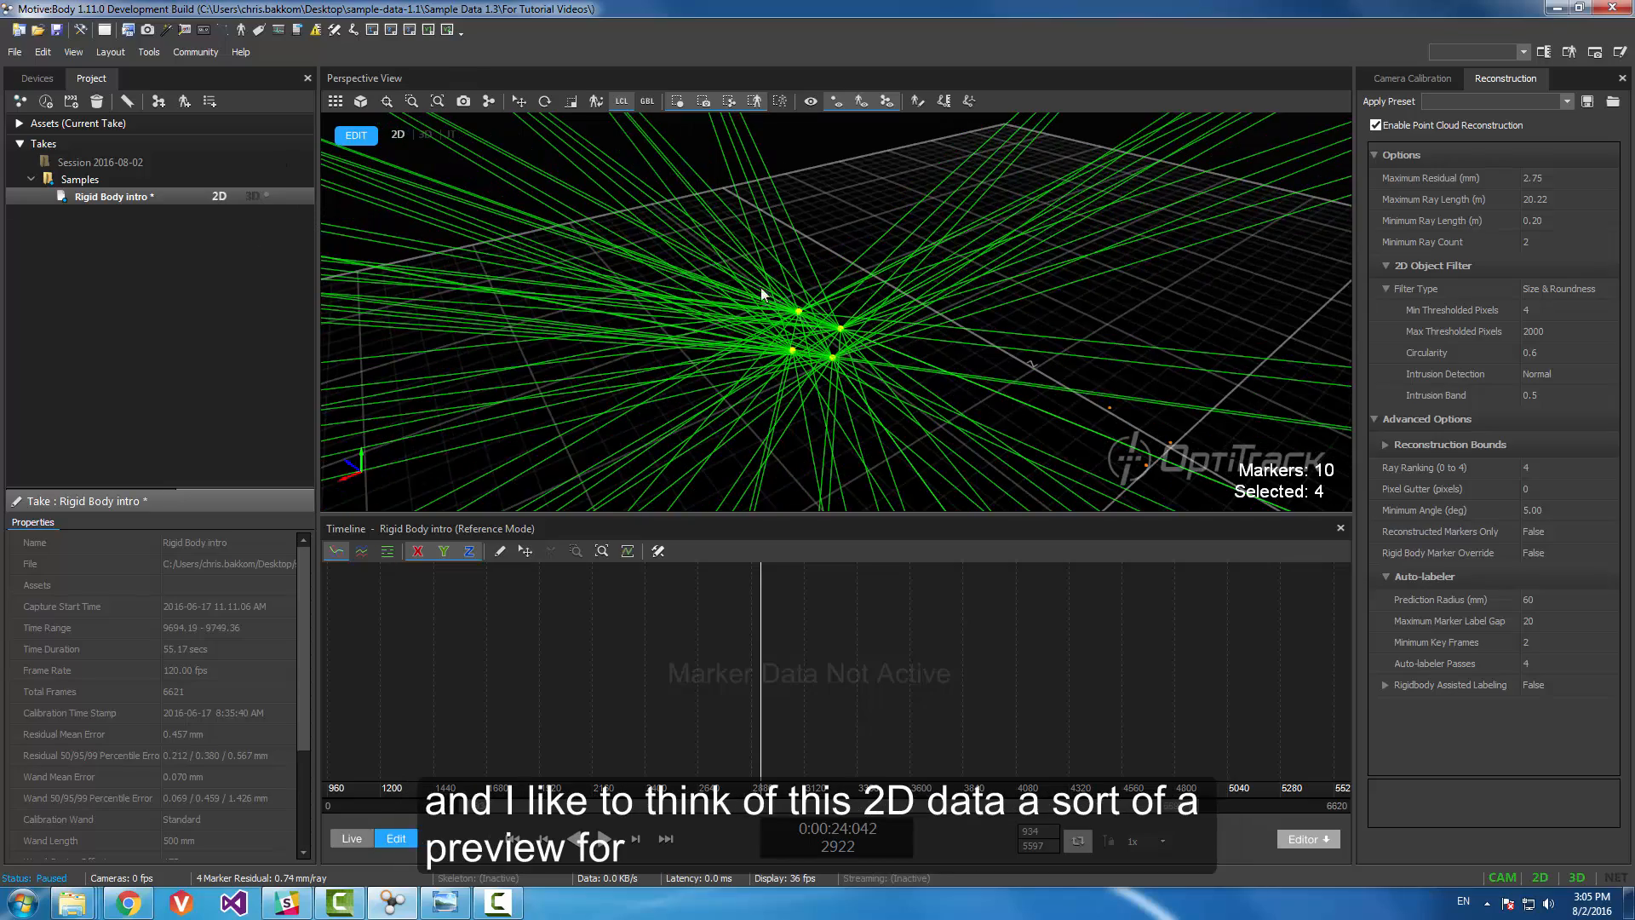
{"action": "right_click_drag", "start_coordinate": [835, 330], "coordinate": [928, 330]}
{"action": "left_click", "coordinate": [926, 332]}
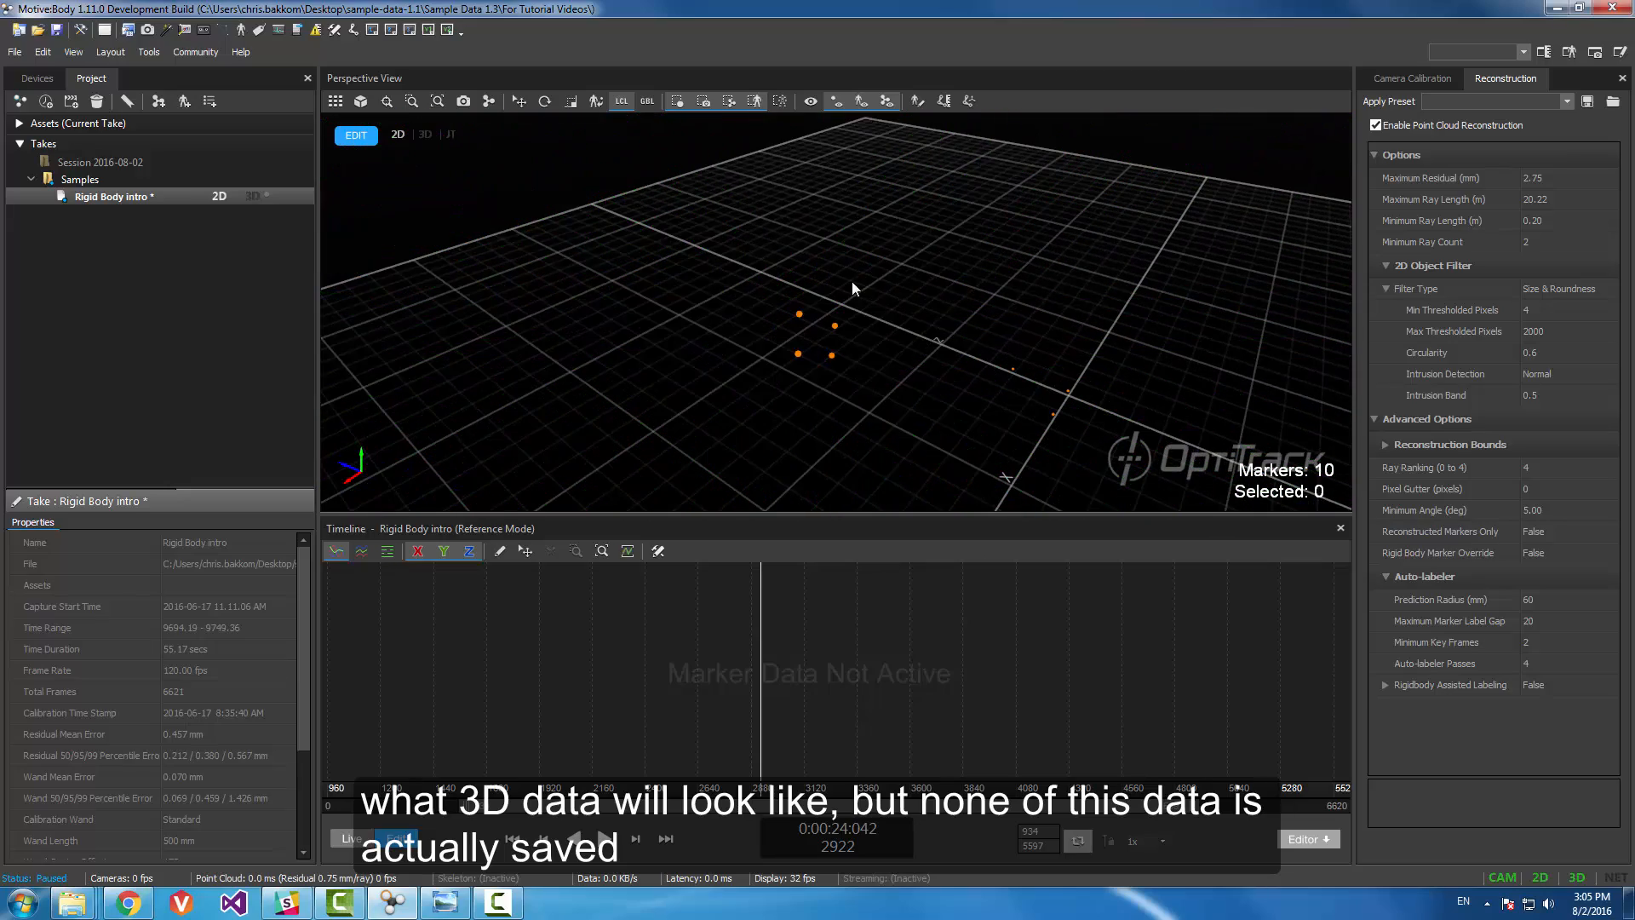
Step: Switch the take to 3D data, select the four clustered markers, and scrub the timeline to frame 2999 to examine their trajectories
{"action": "left_click", "coordinate": [254, 197]}
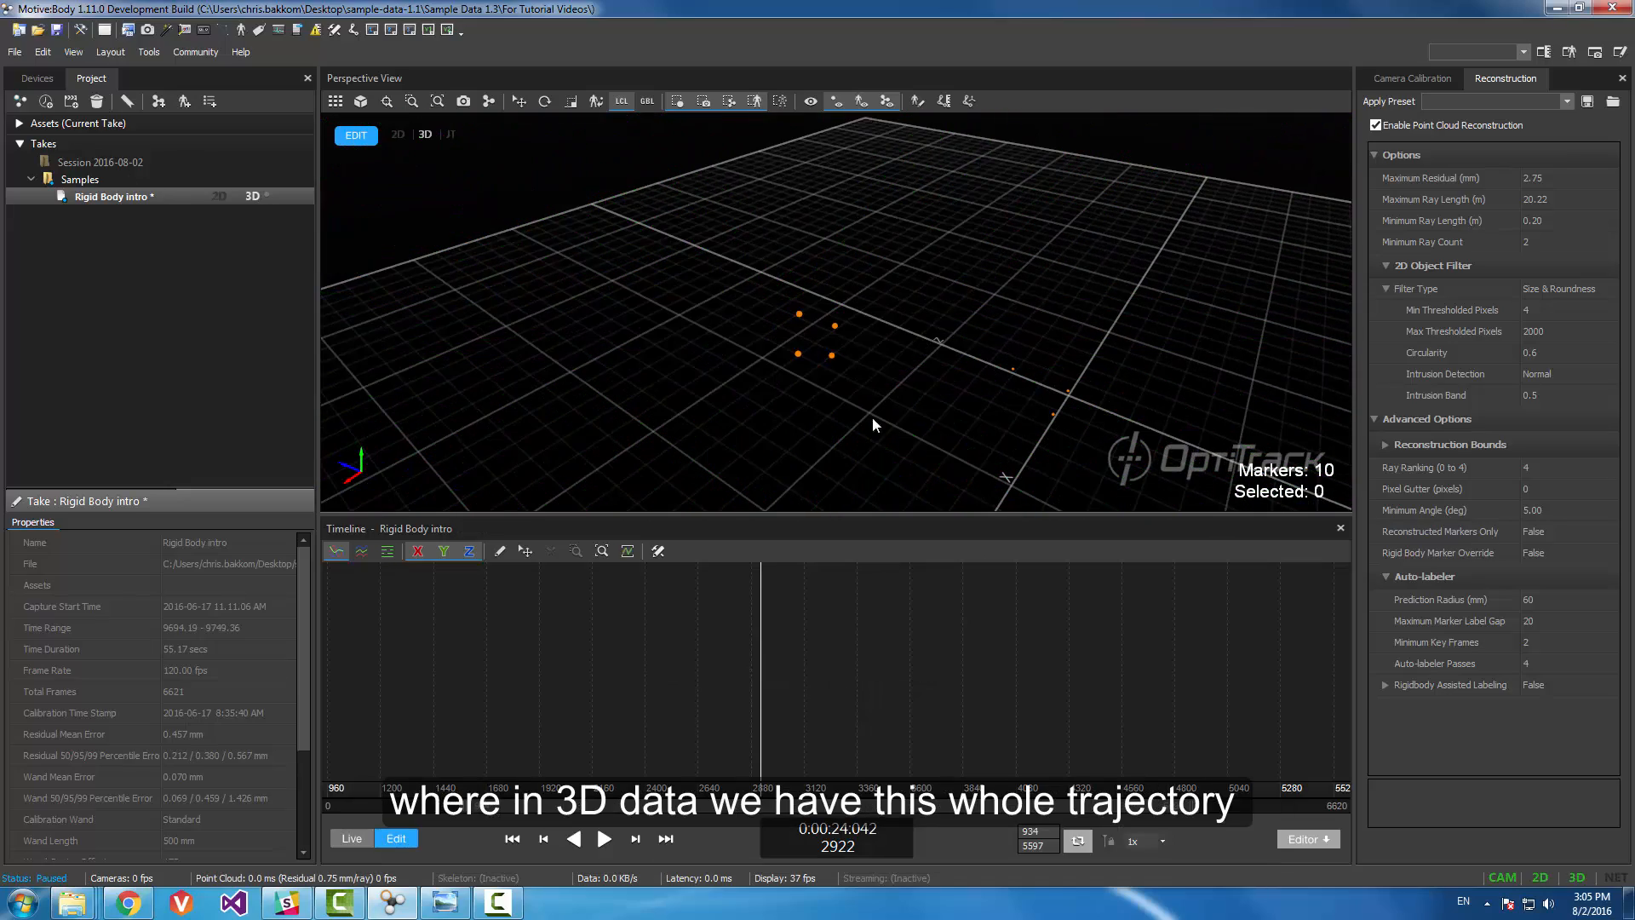
{"action": "left_click_drag", "start_coordinate": [772, 276], "coordinate": [863, 378]}
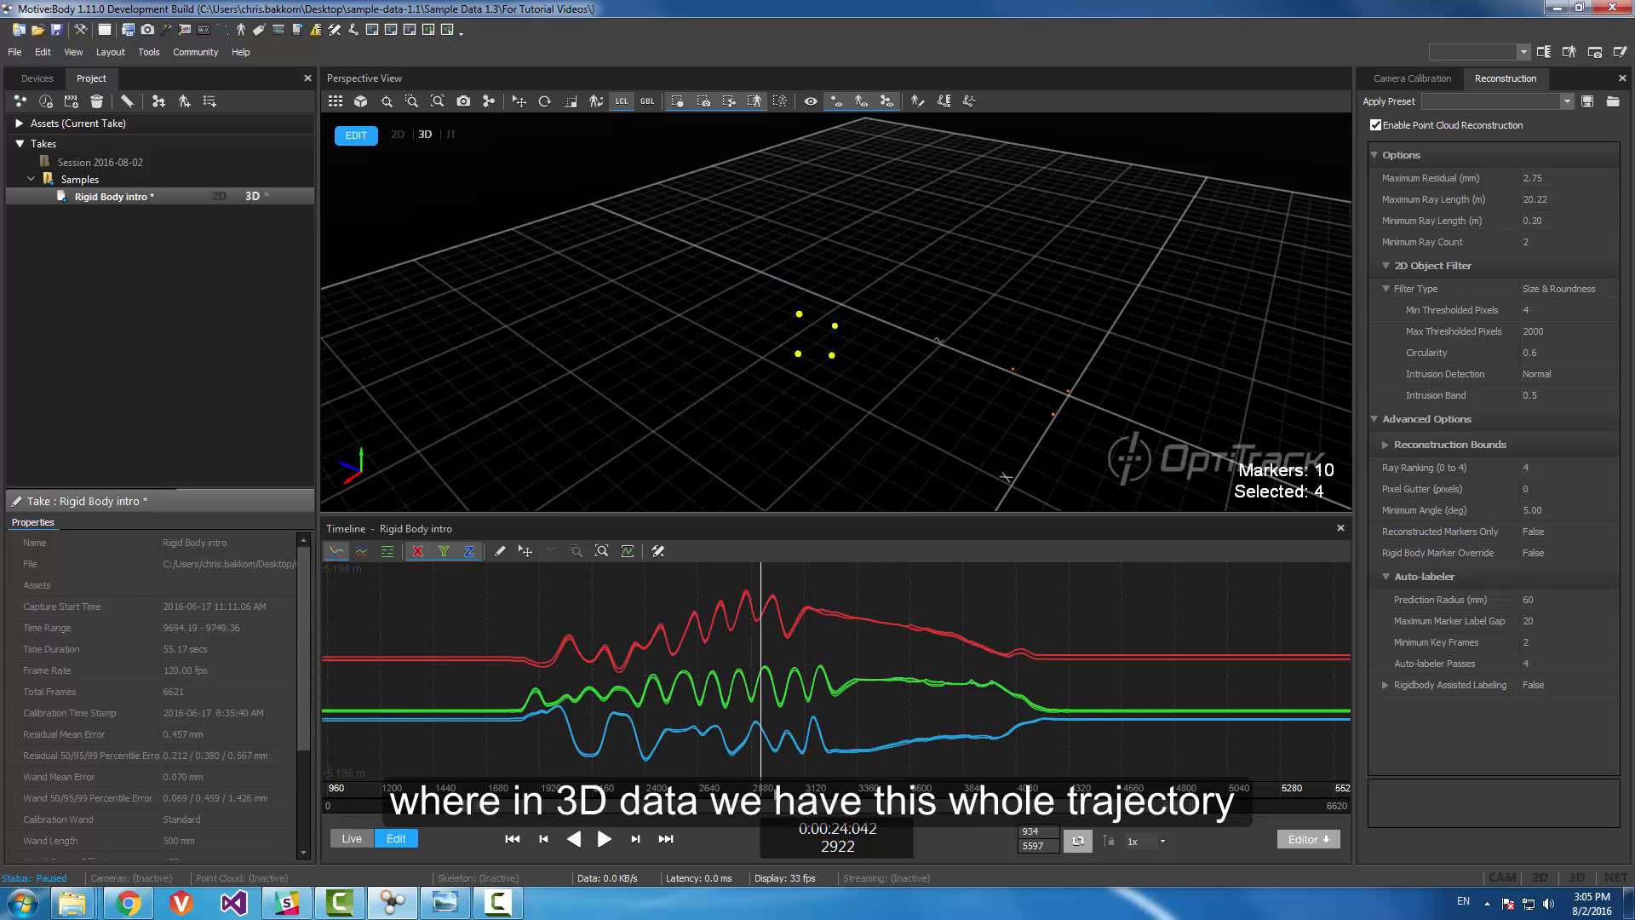
{"action": "mouse_move", "coordinate": [764, 789]}
{"action": "left_mouse_down"}
{"action": "mouse_move", "coordinate": [719, 790]}
{"action": "mouse_move", "coordinate": [778, 791]}
{"action": "left_mouse_up"}
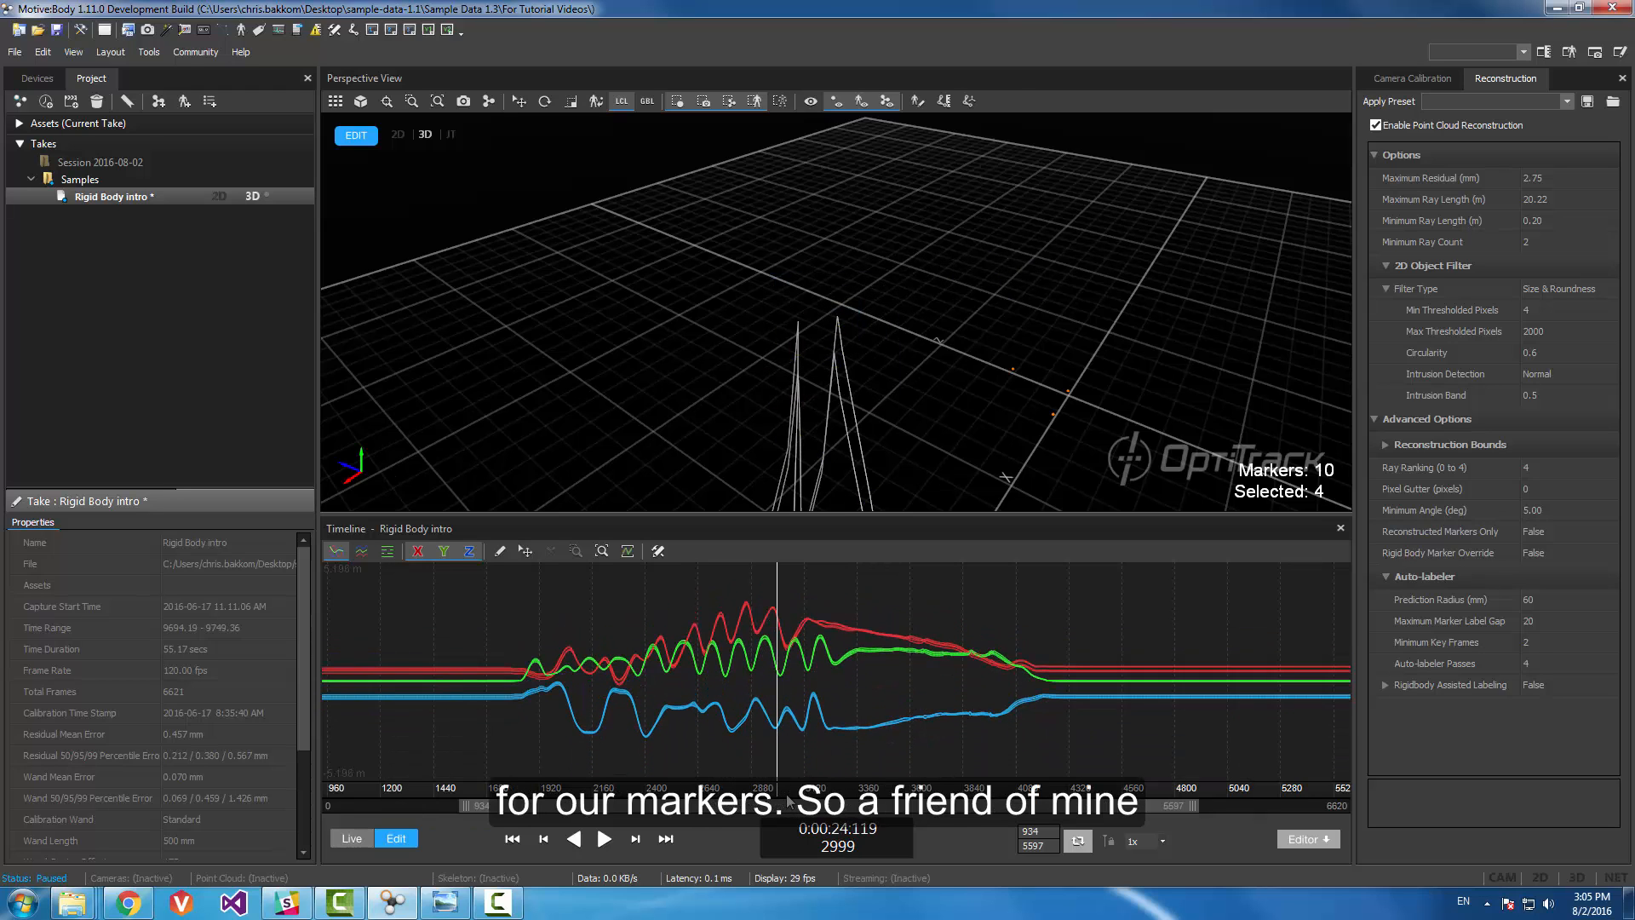
{"action": "mouse_move", "coordinate": [794, 364]}
{"action": "middle_mouse_down"}
{"action": "mouse_move", "coordinate": [783, 326]}
{"action": "mouse_move", "coordinate": [776, 352]}
{"action": "middle_mouse_up"}
{"action": "scroll", "coordinate": [775, 351], "scroll_direction": "down", "scroll_amount": 3}
{"action": "scroll", "coordinate": [776, 350], "scroll_direction": "down", "scroll_amount": 1}
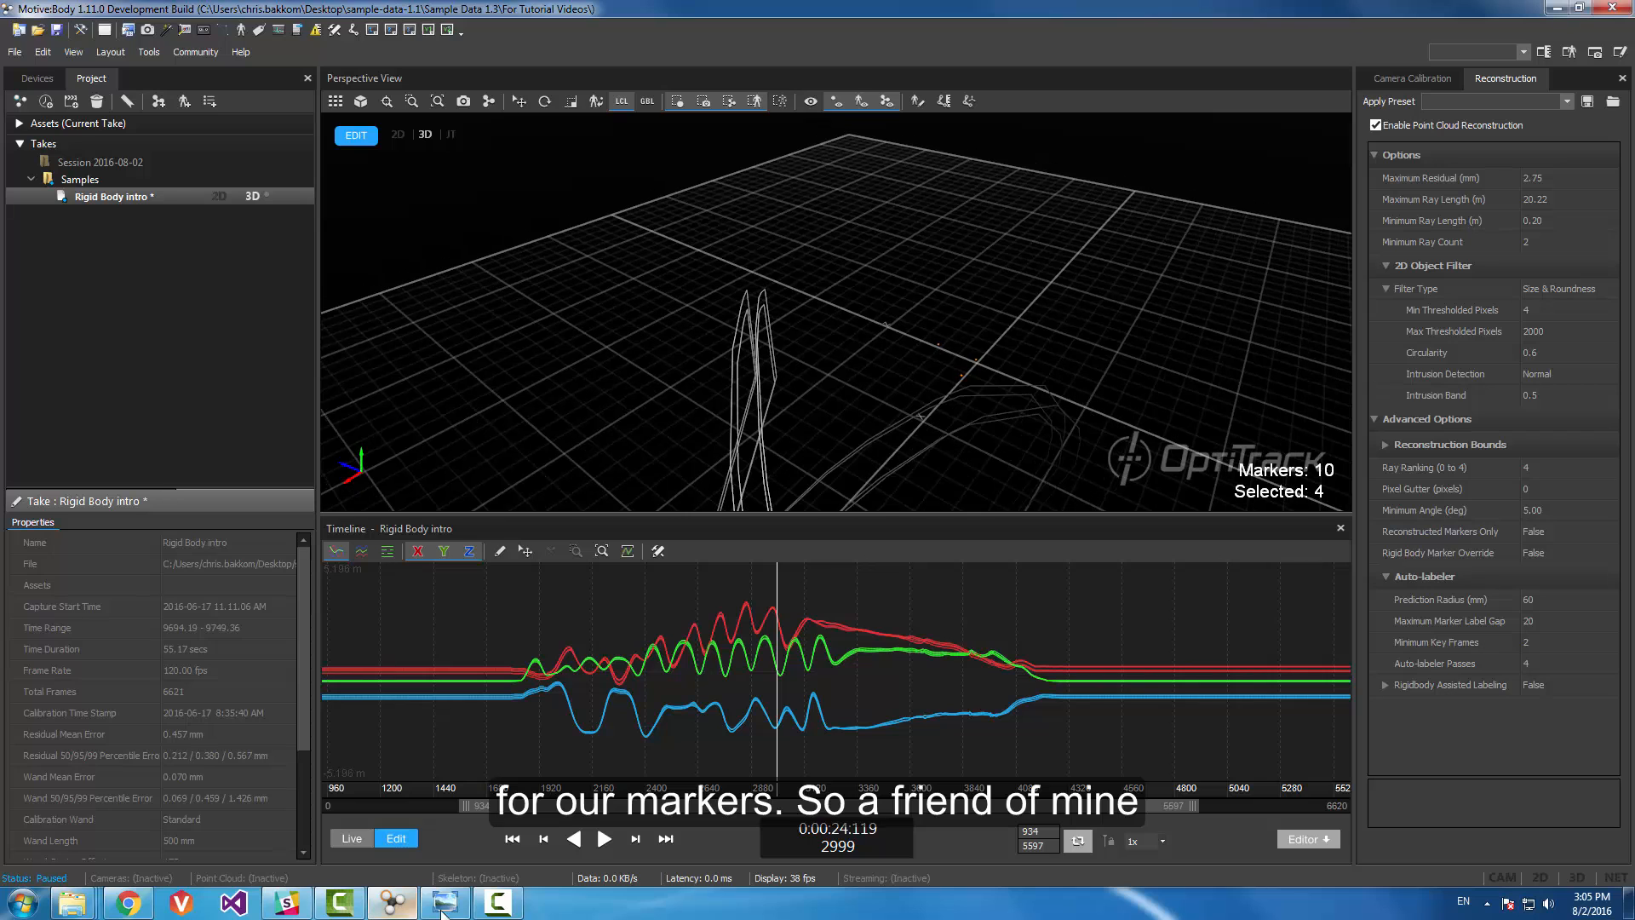
Step: Switch to the 2D3D diagram in Windows Photo Viewer and shift its window aside to compare it with the timeline's trajectories
{"action": "left_click", "coordinate": [446, 905]}
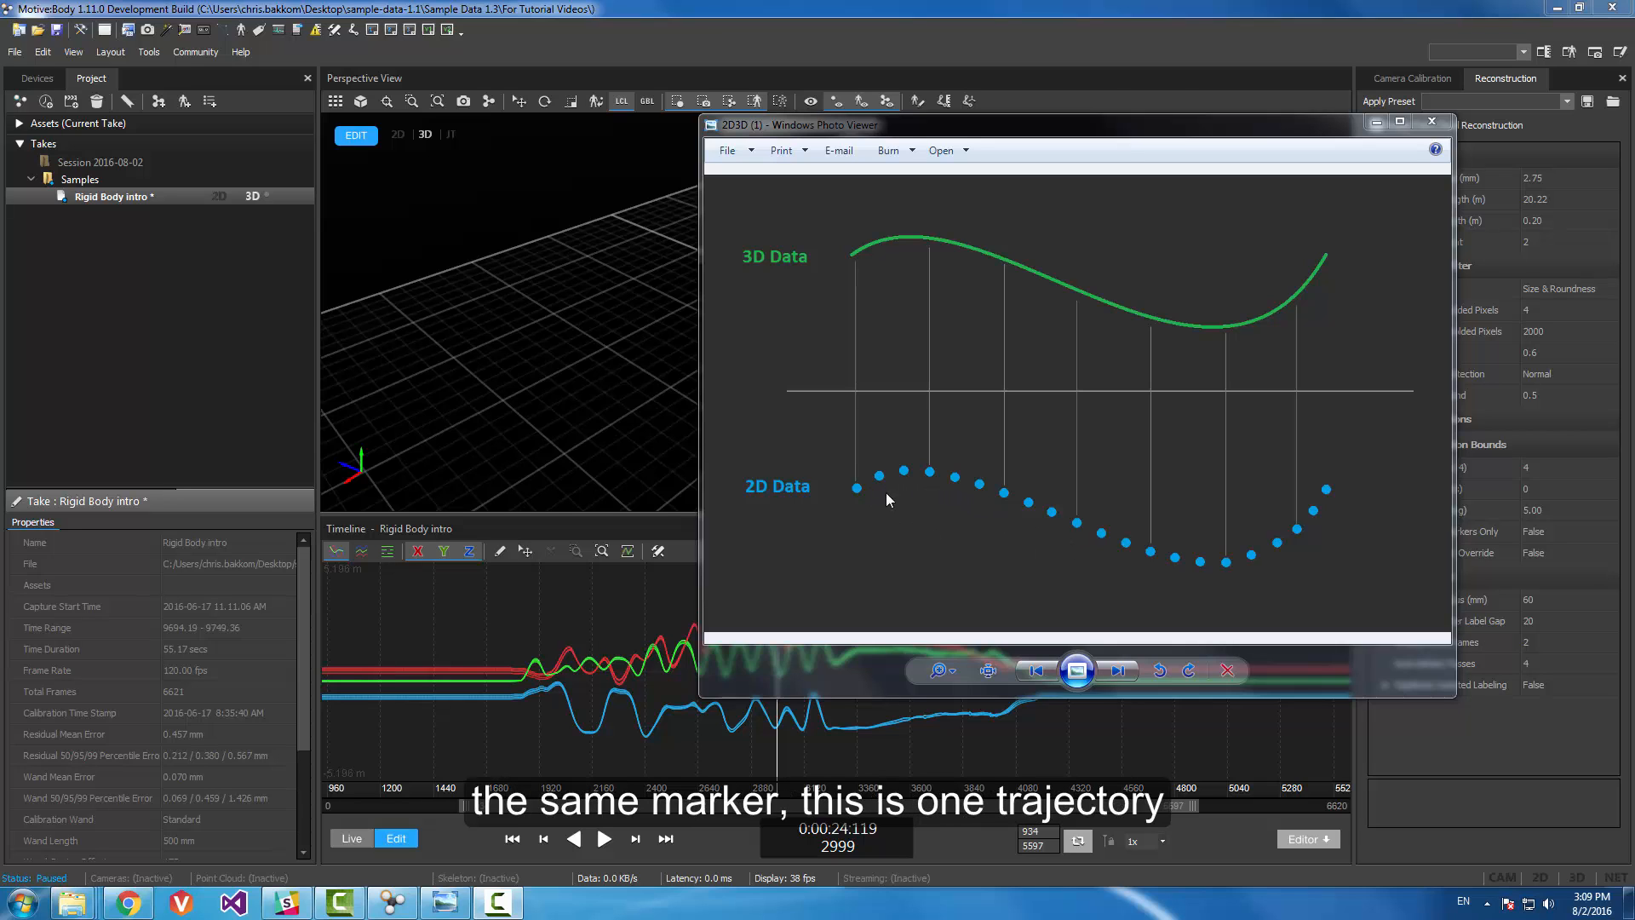
{"action": "left_click_drag", "start_coordinate": [881, 128], "coordinate": [1362, 340]}
{"action": "mouse_move", "coordinate": [892, 649]}
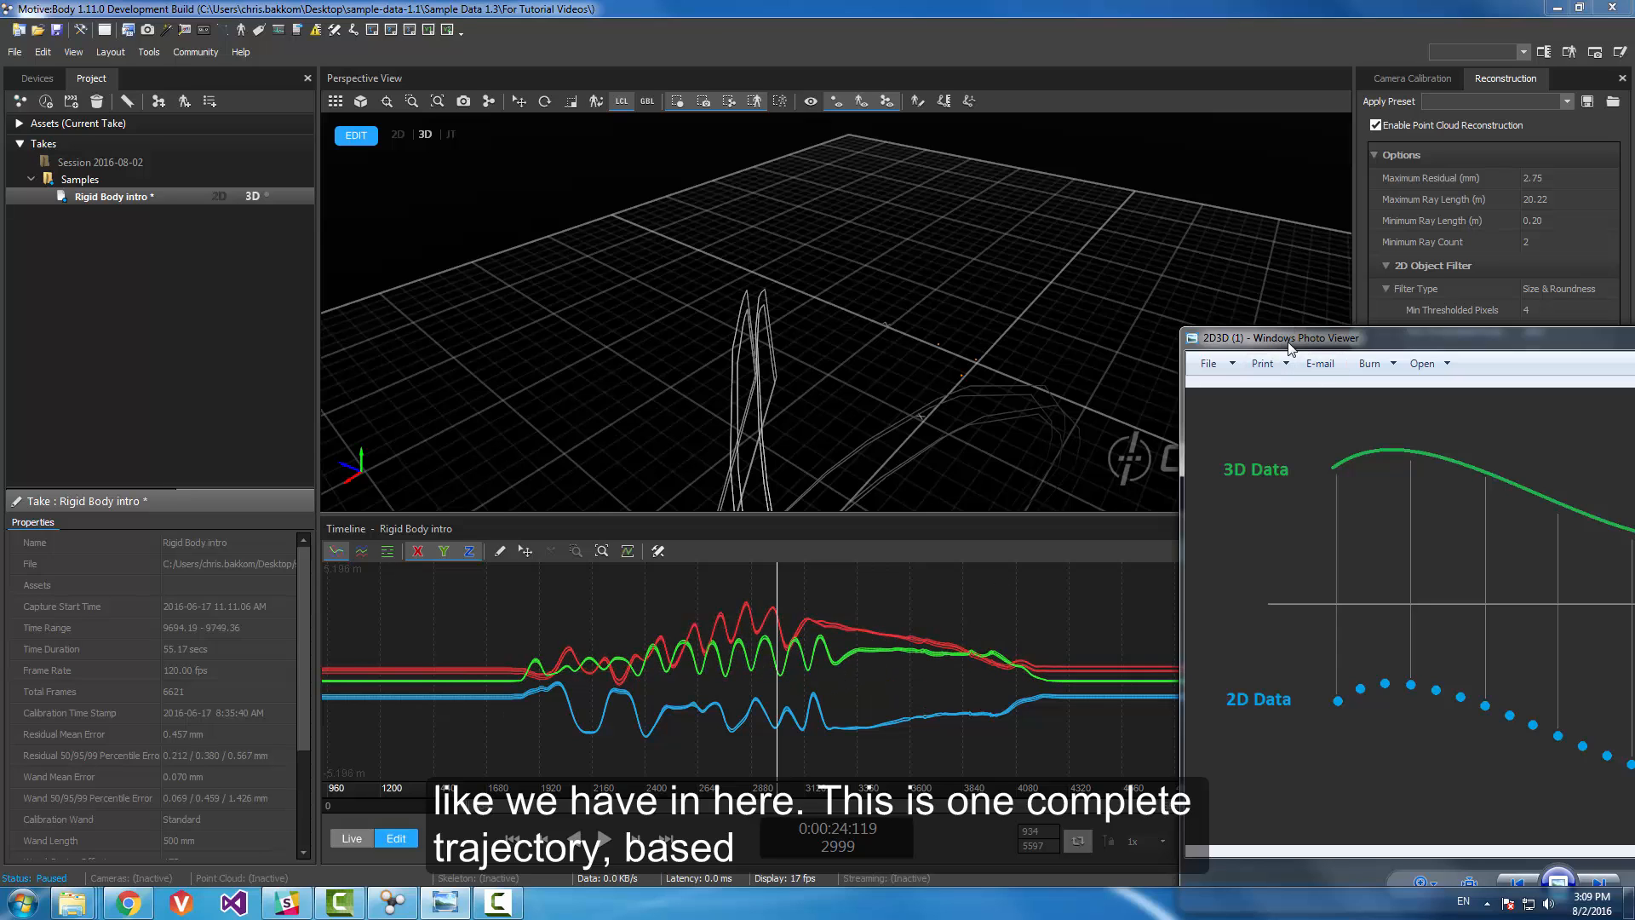
{"action": "left_click_drag", "start_coordinate": [1290, 345], "coordinate": [845, 139]}
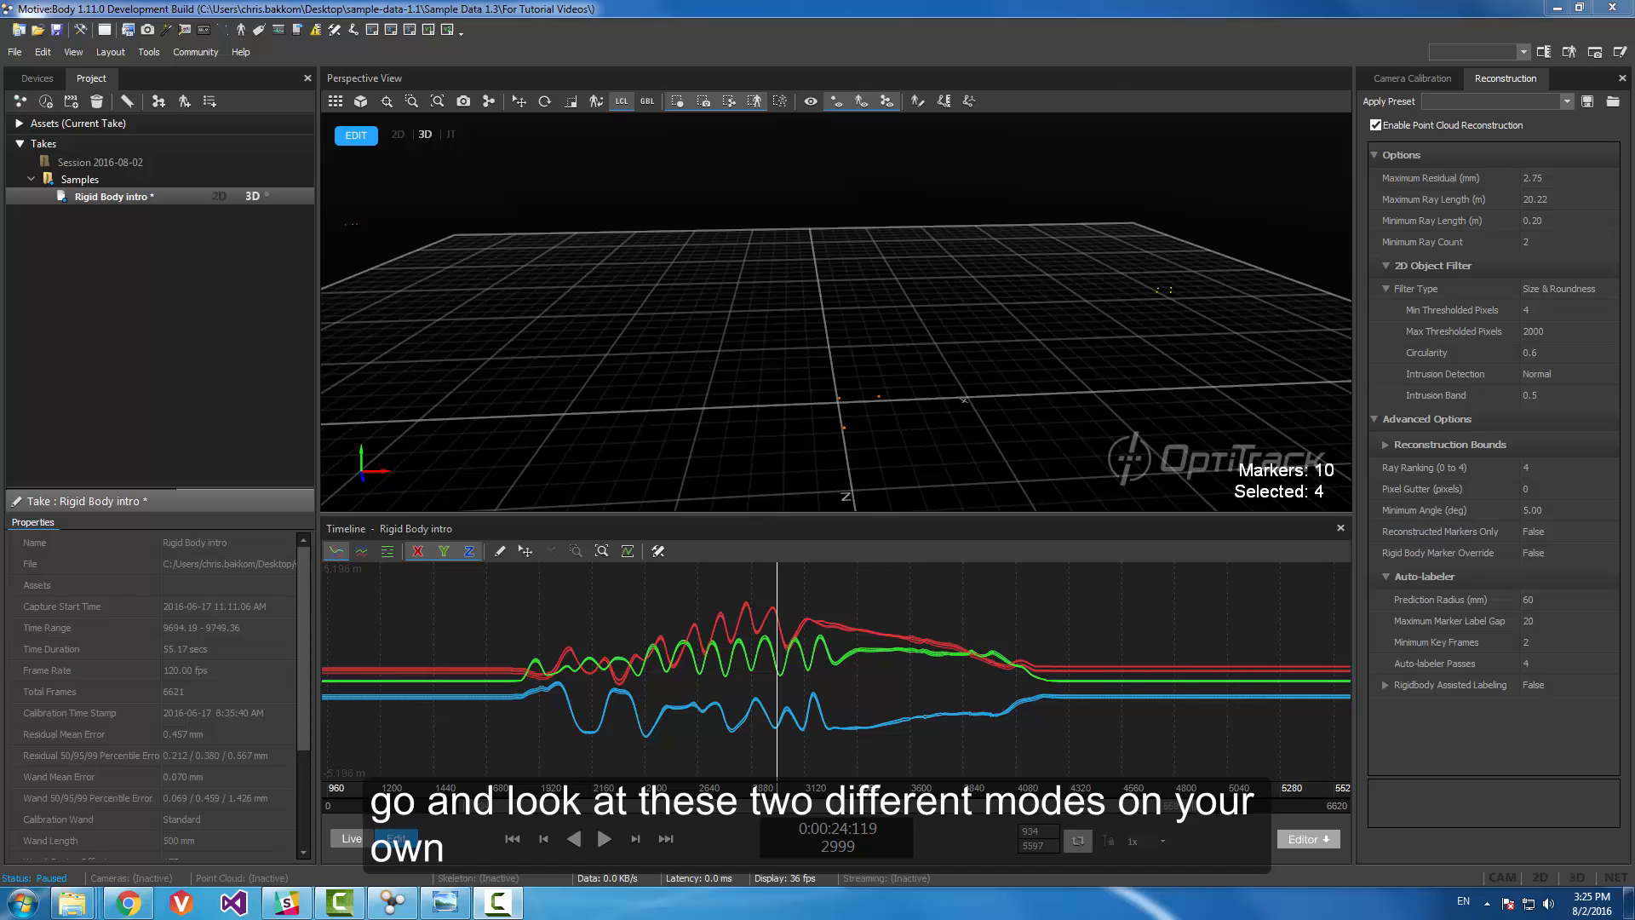
Step: Toggle the take to 2D data and back to 3D, and select the three markers near the origin to graph their trajectories
{"action": "left_click", "coordinate": [221, 196]}
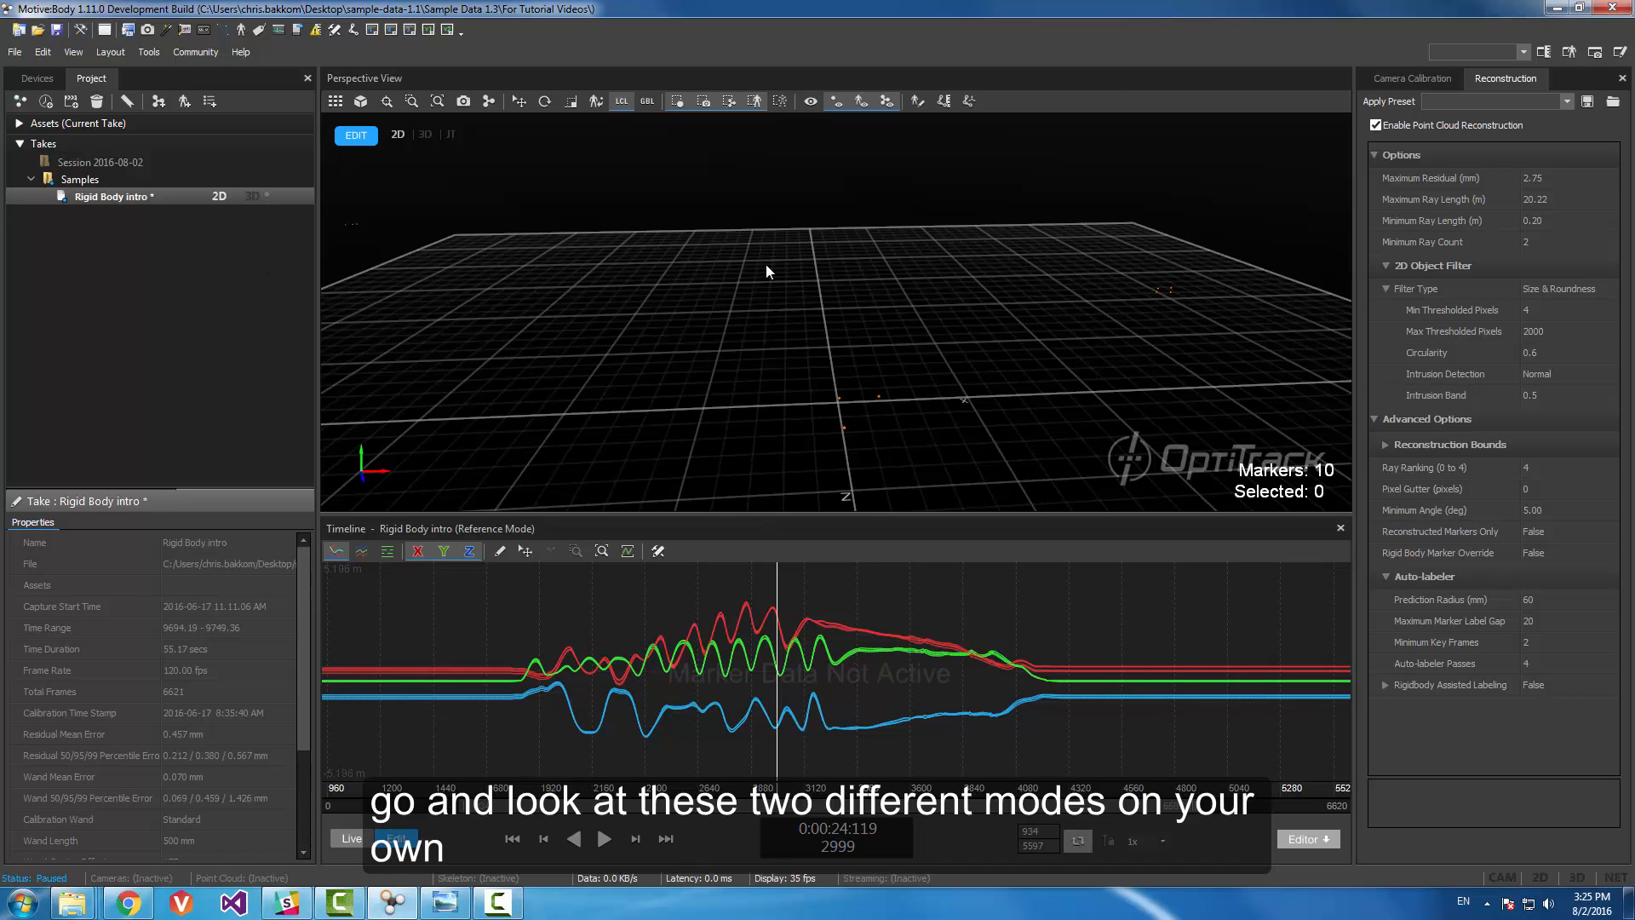
{"action": "left_click", "coordinate": [250, 197]}
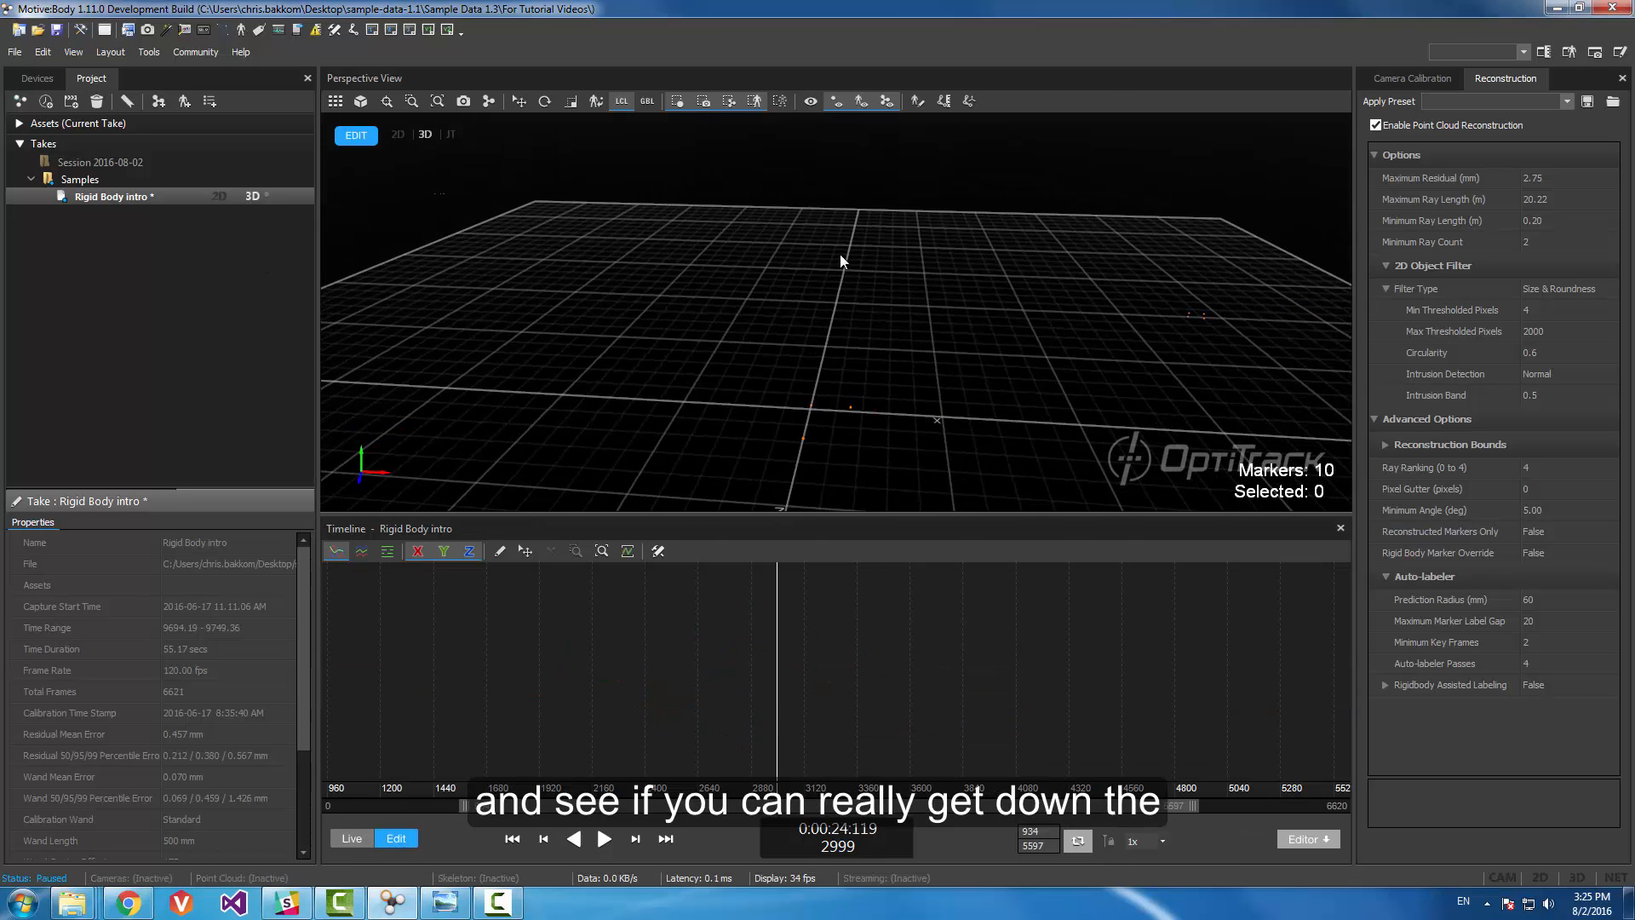
{"action": "right_click_drag", "start_coordinate": [839, 256], "coordinate": [766, 263]}
{"action": "middle_click_drag", "start_coordinate": [784, 264], "coordinate": [818, 298]}
{"action": "left_click_drag", "start_coordinate": [719, 347], "coordinate": [932, 451]}
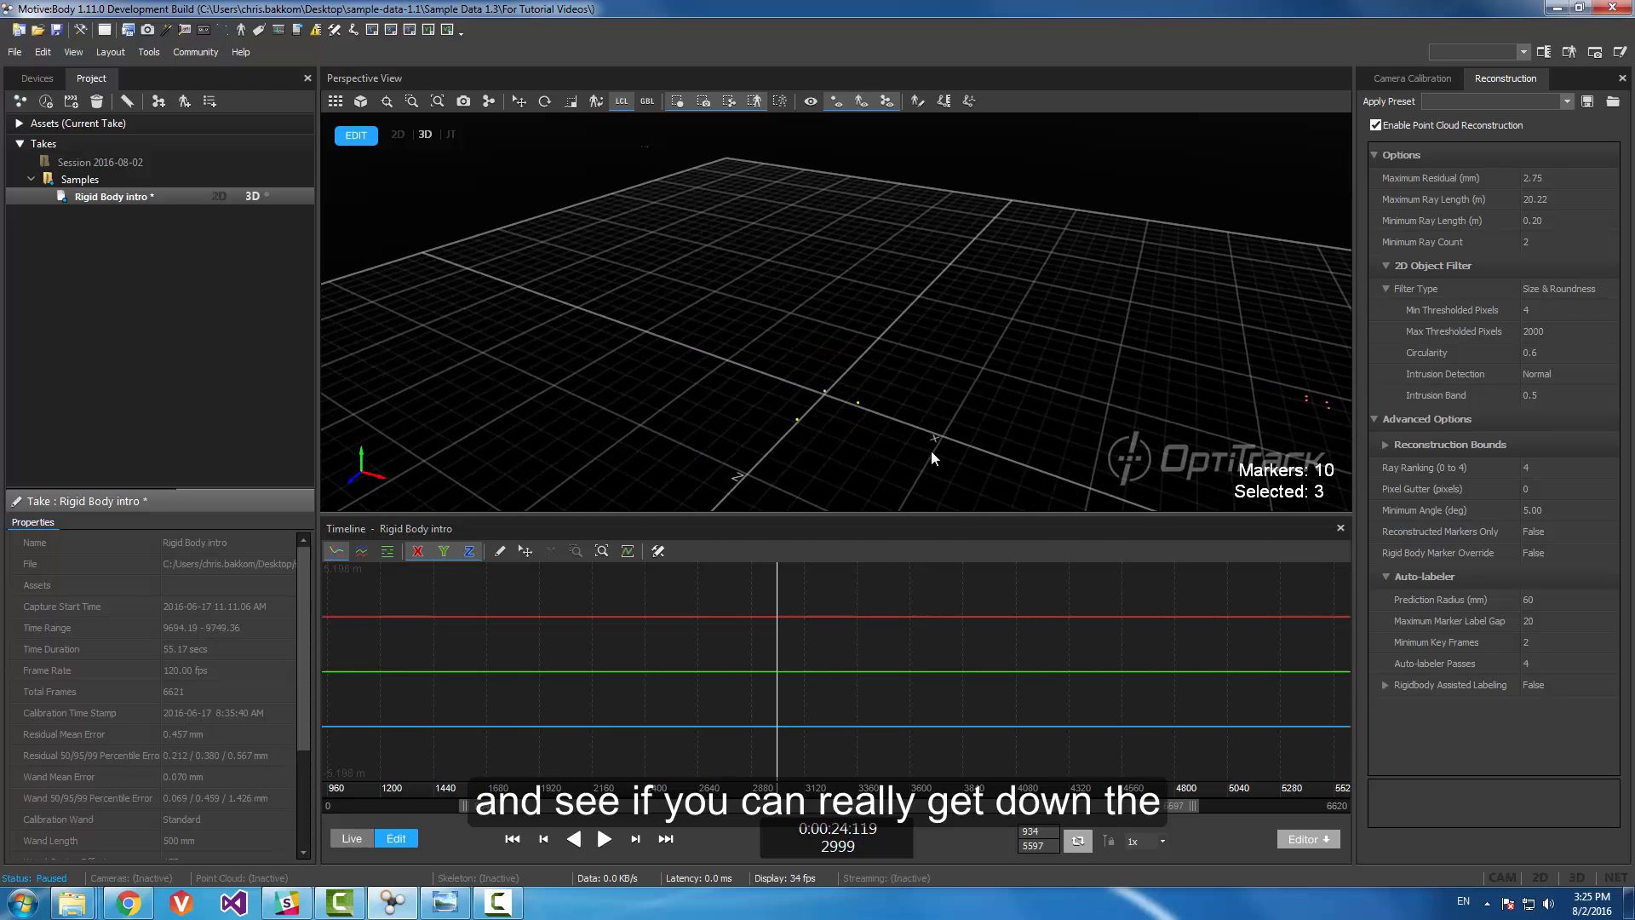
{"action": "right_click_drag", "start_coordinate": [954, 417], "coordinate": [1029, 405]}
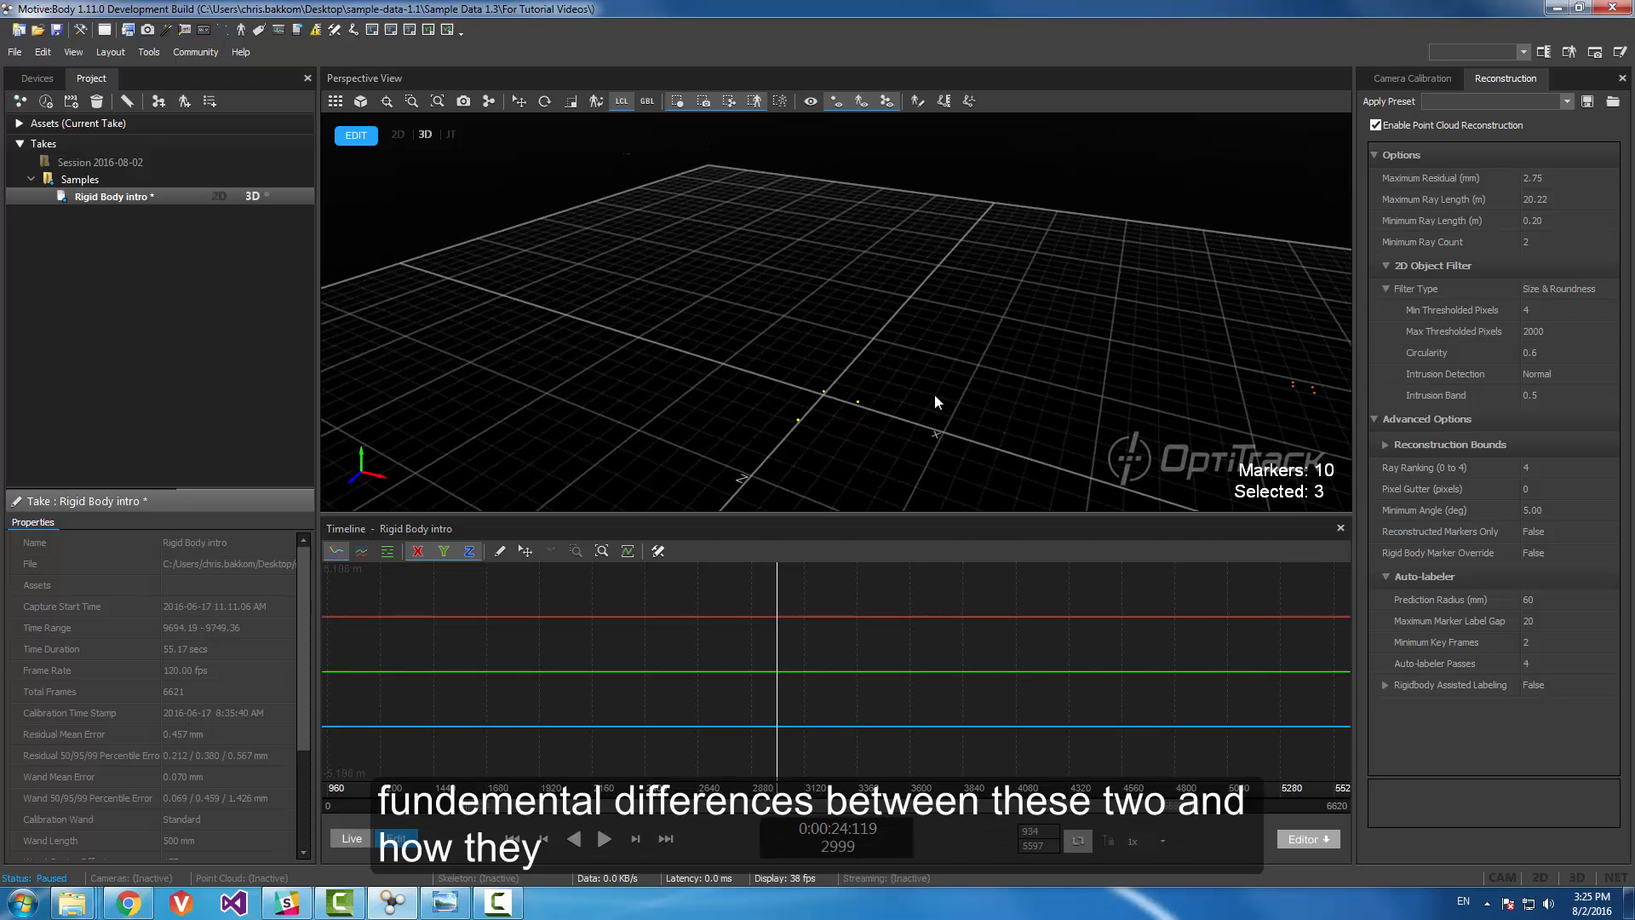
Step: Clear the marker selection and switch the take to 2D data
{"action": "left_click", "coordinate": [585, 249]}
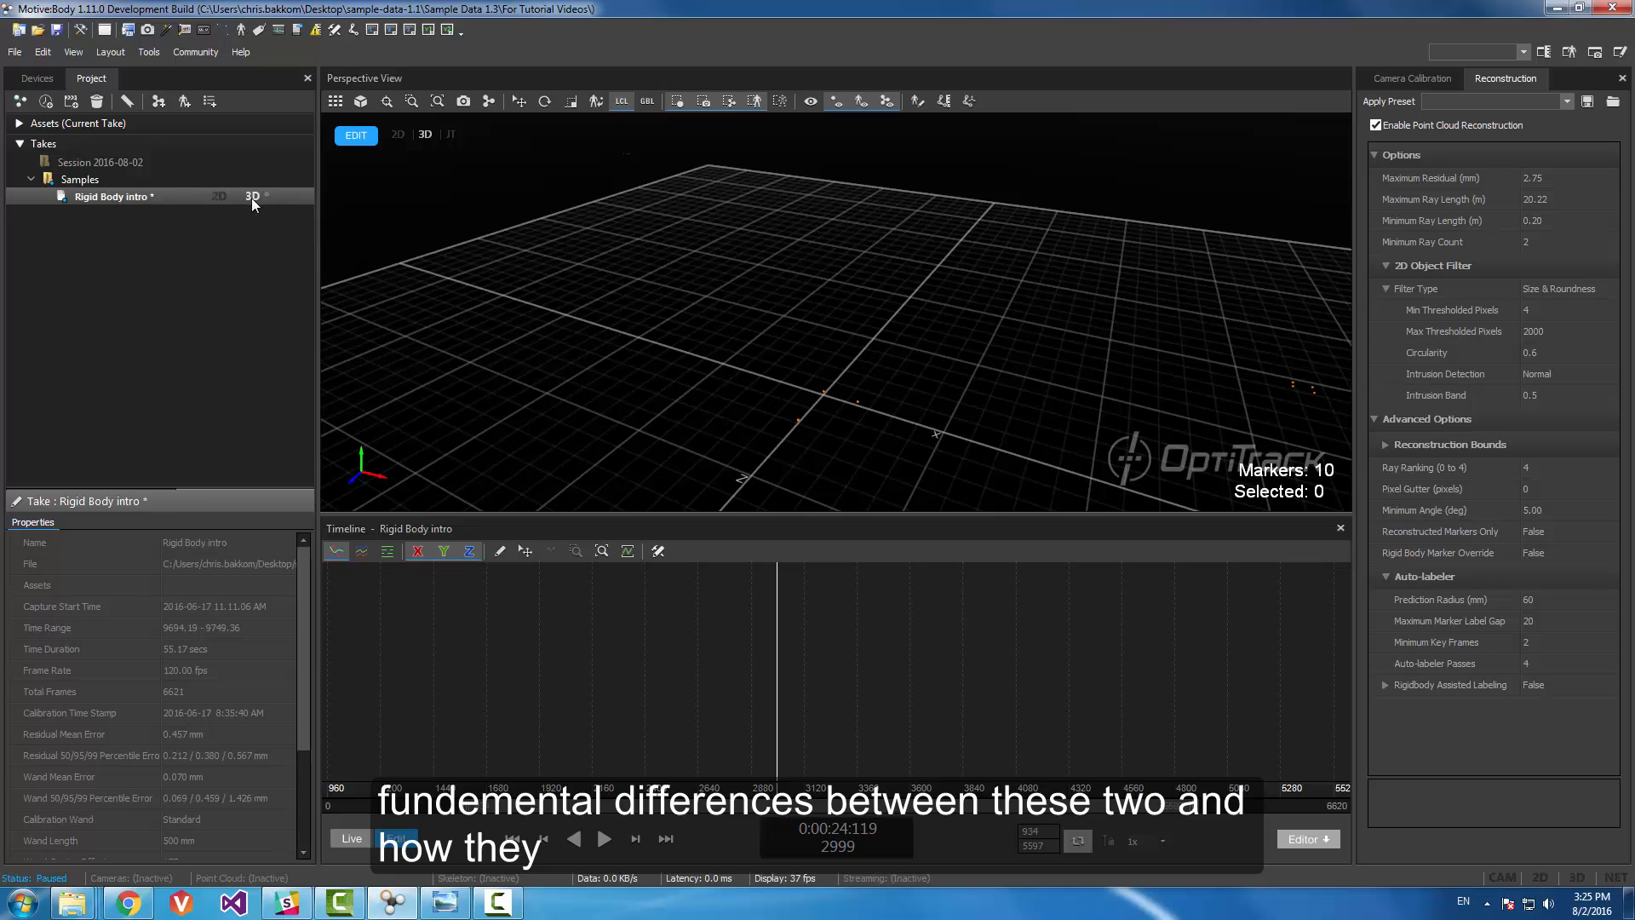
{"action": "left_click", "coordinate": [217, 197]}
{"action": "right_click_drag", "start_coordinate": [646, 256], "coordinate": [736, 290]}
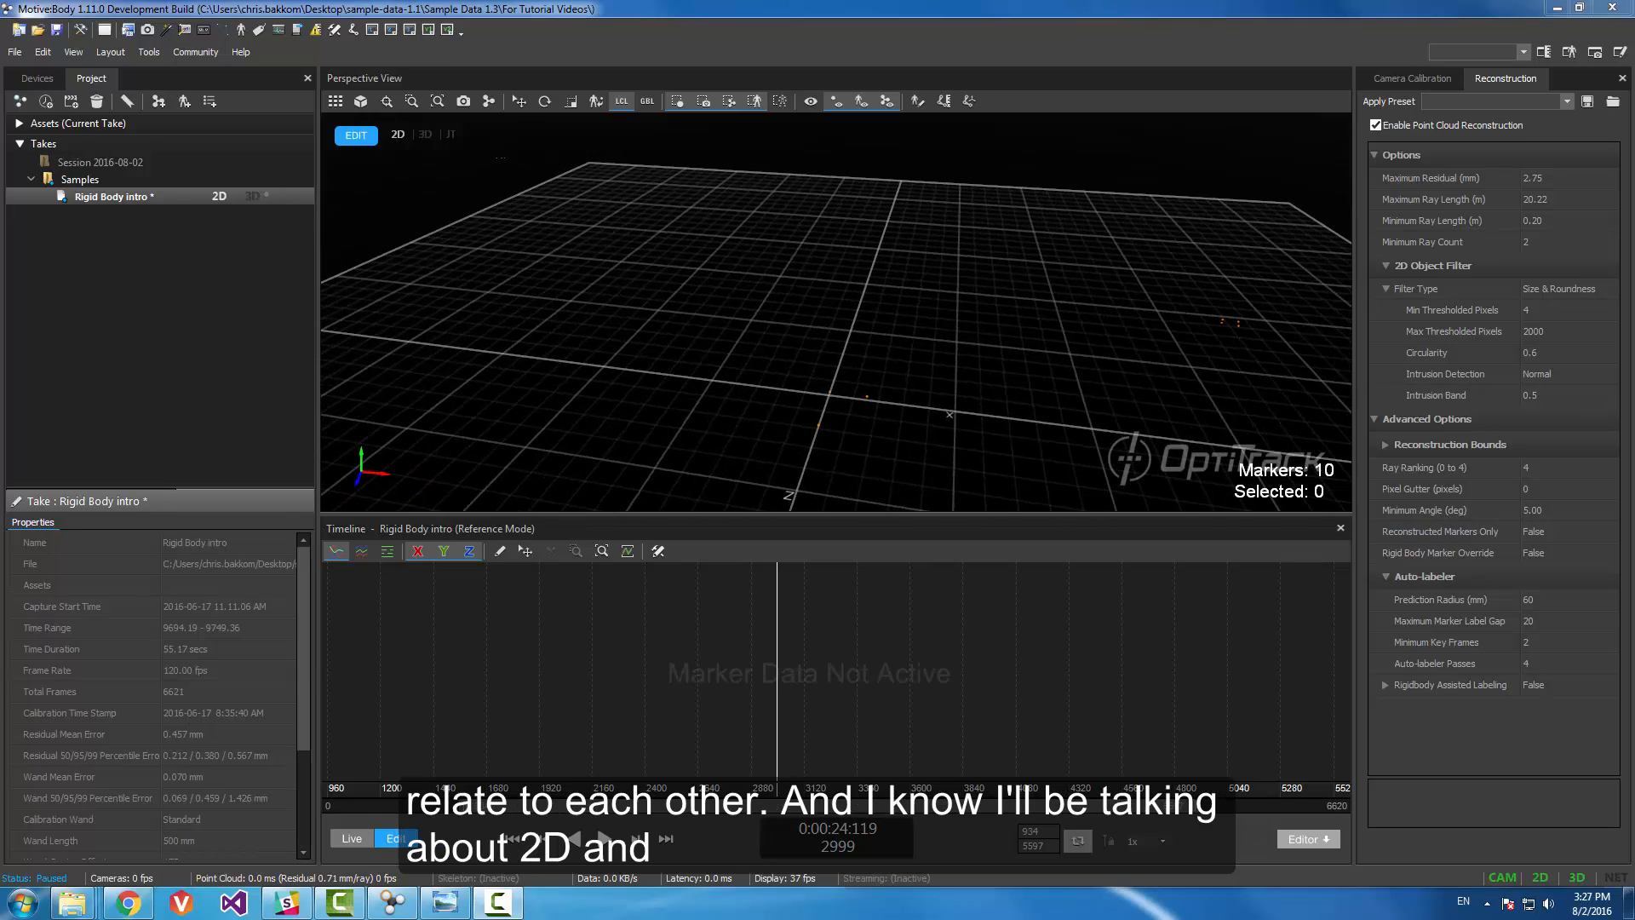